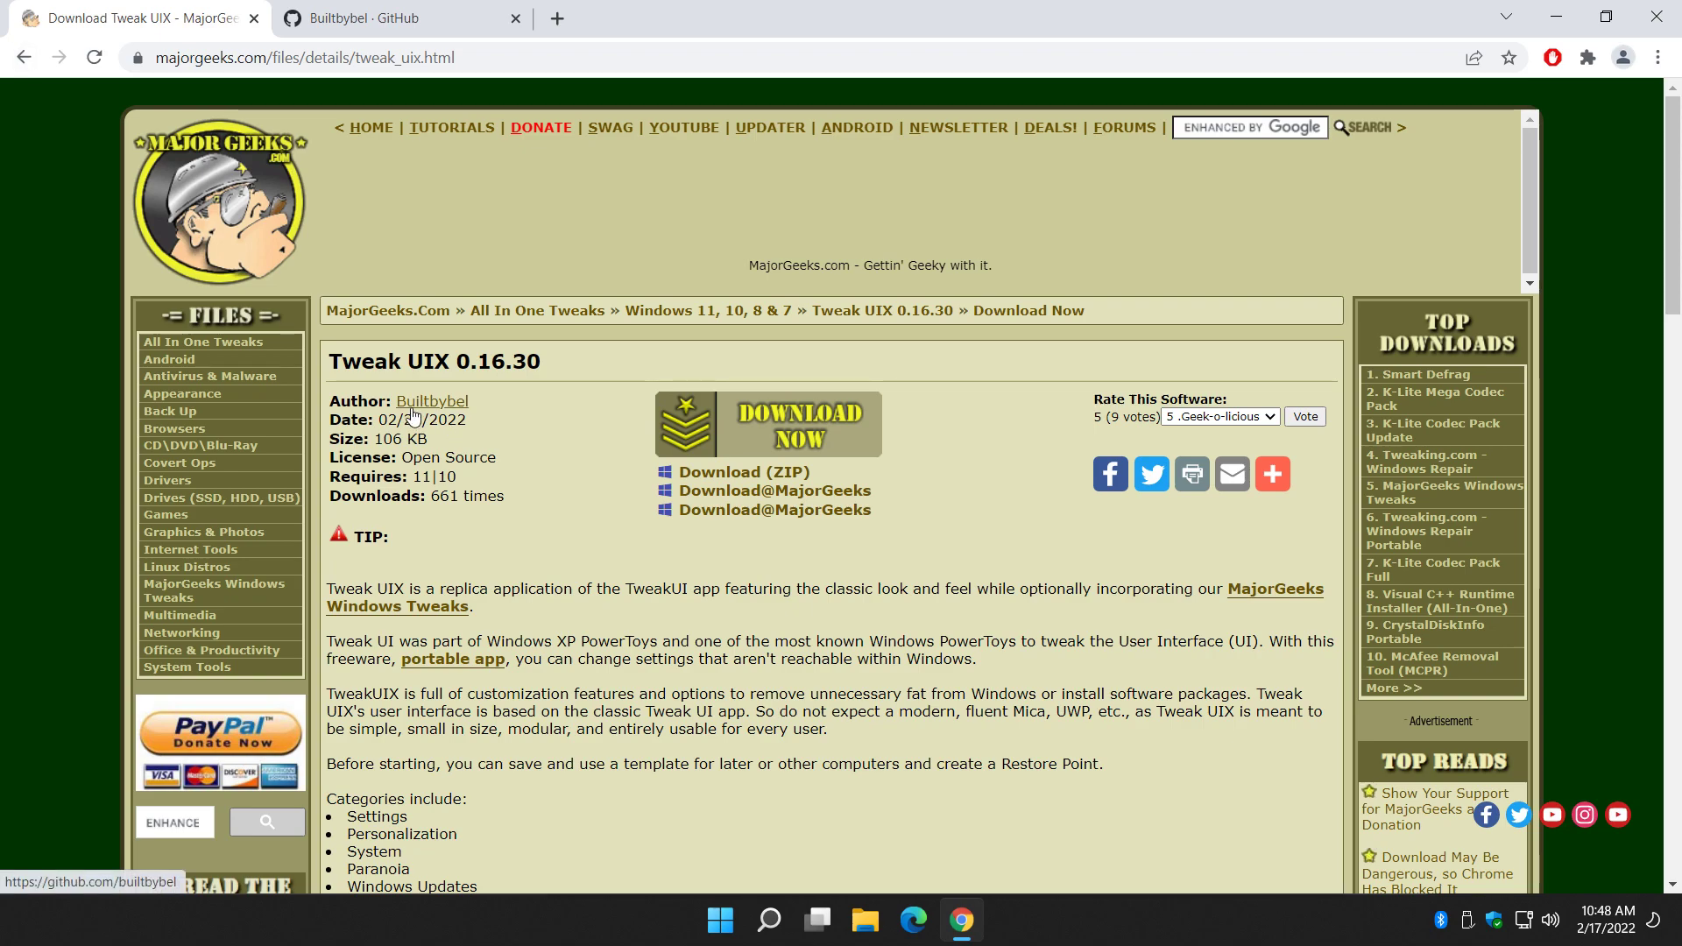
# Switch to the developer's GitHub profile tab and scroll through its repository list
pyautogui.click(423, 28)
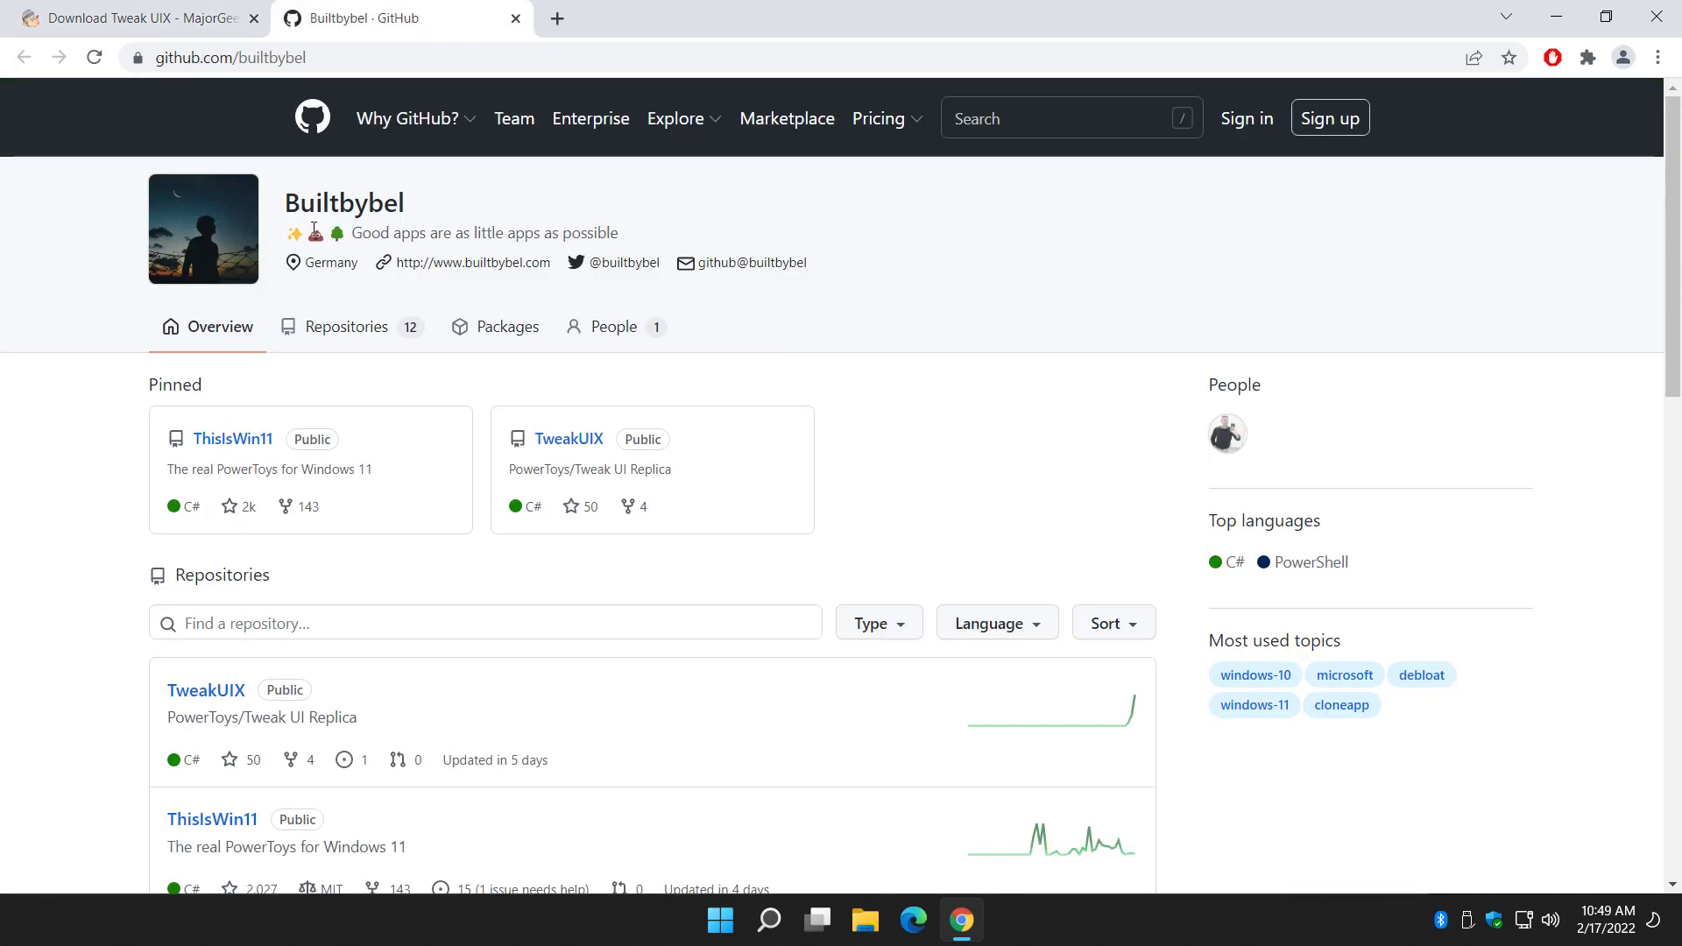
pyautogui.scroll(-1, 60, 521)
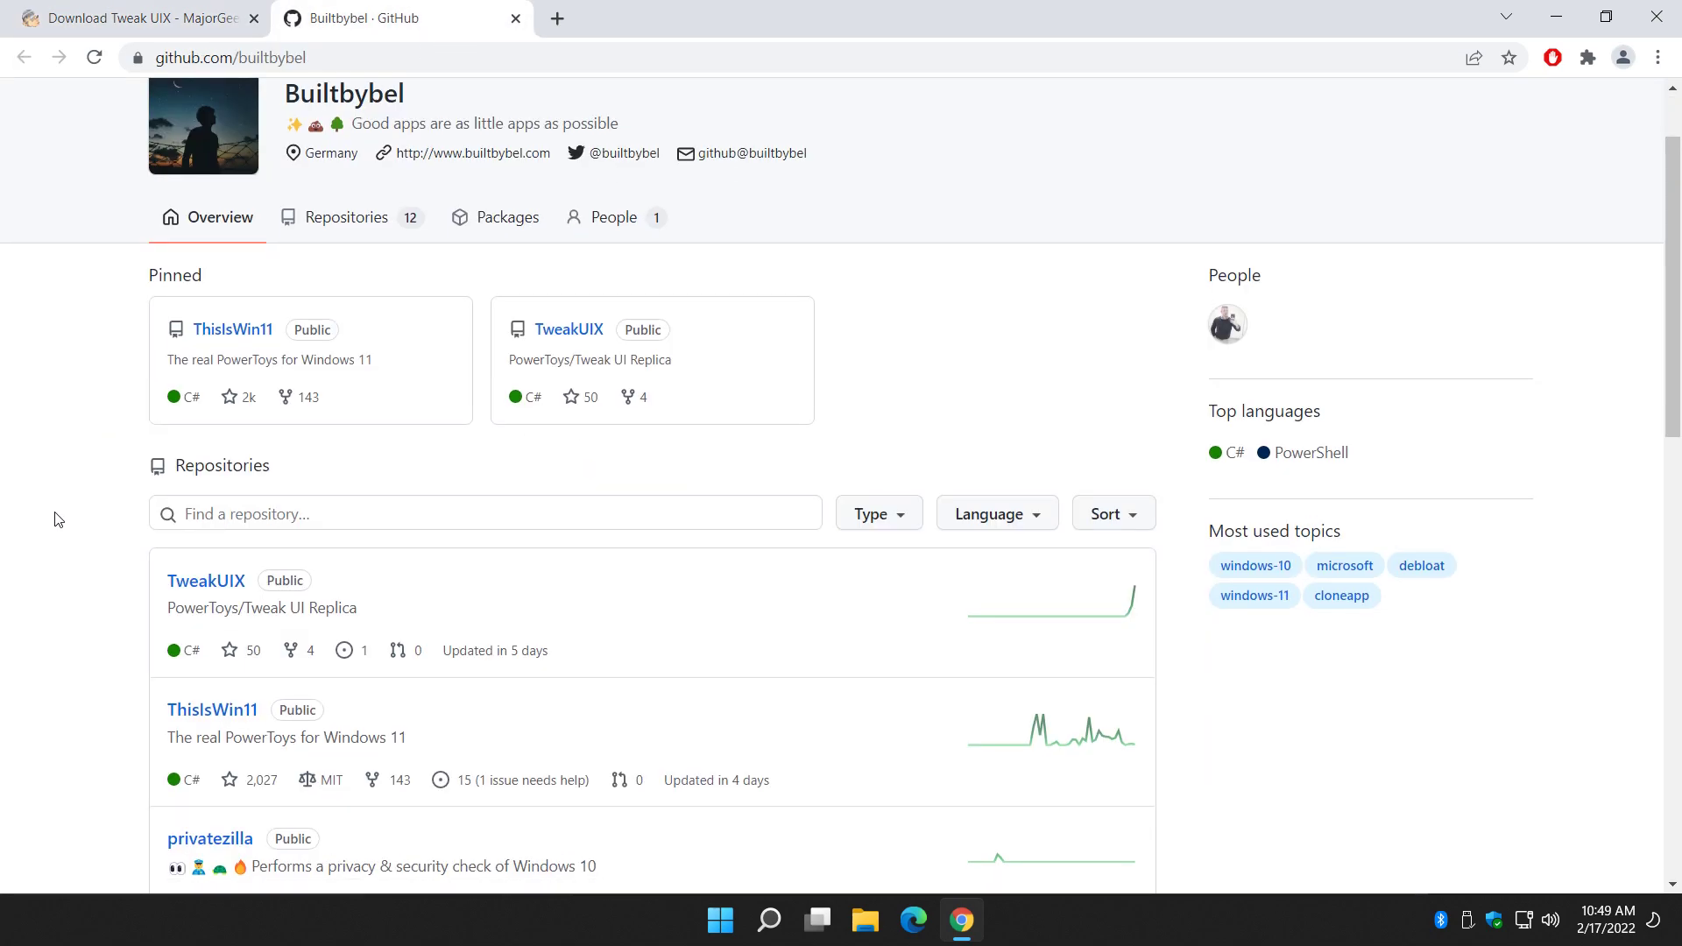
pyautogui.scroll(-2, 101, 526)
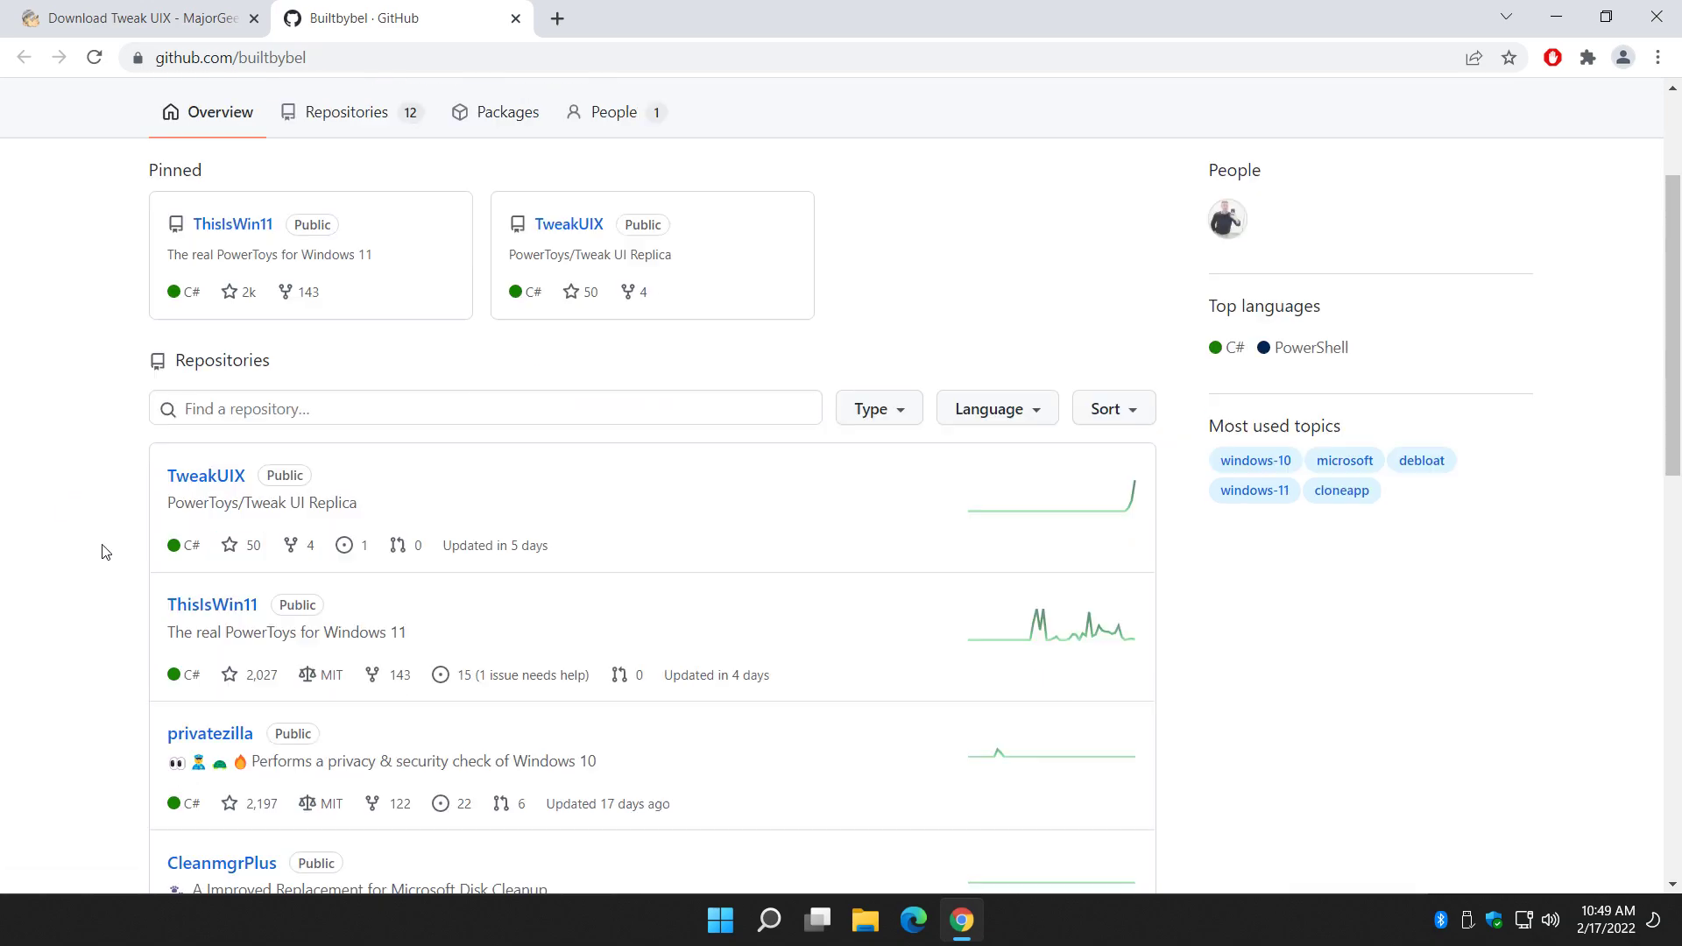
pyautogui.scroll(-1, 122, 526)
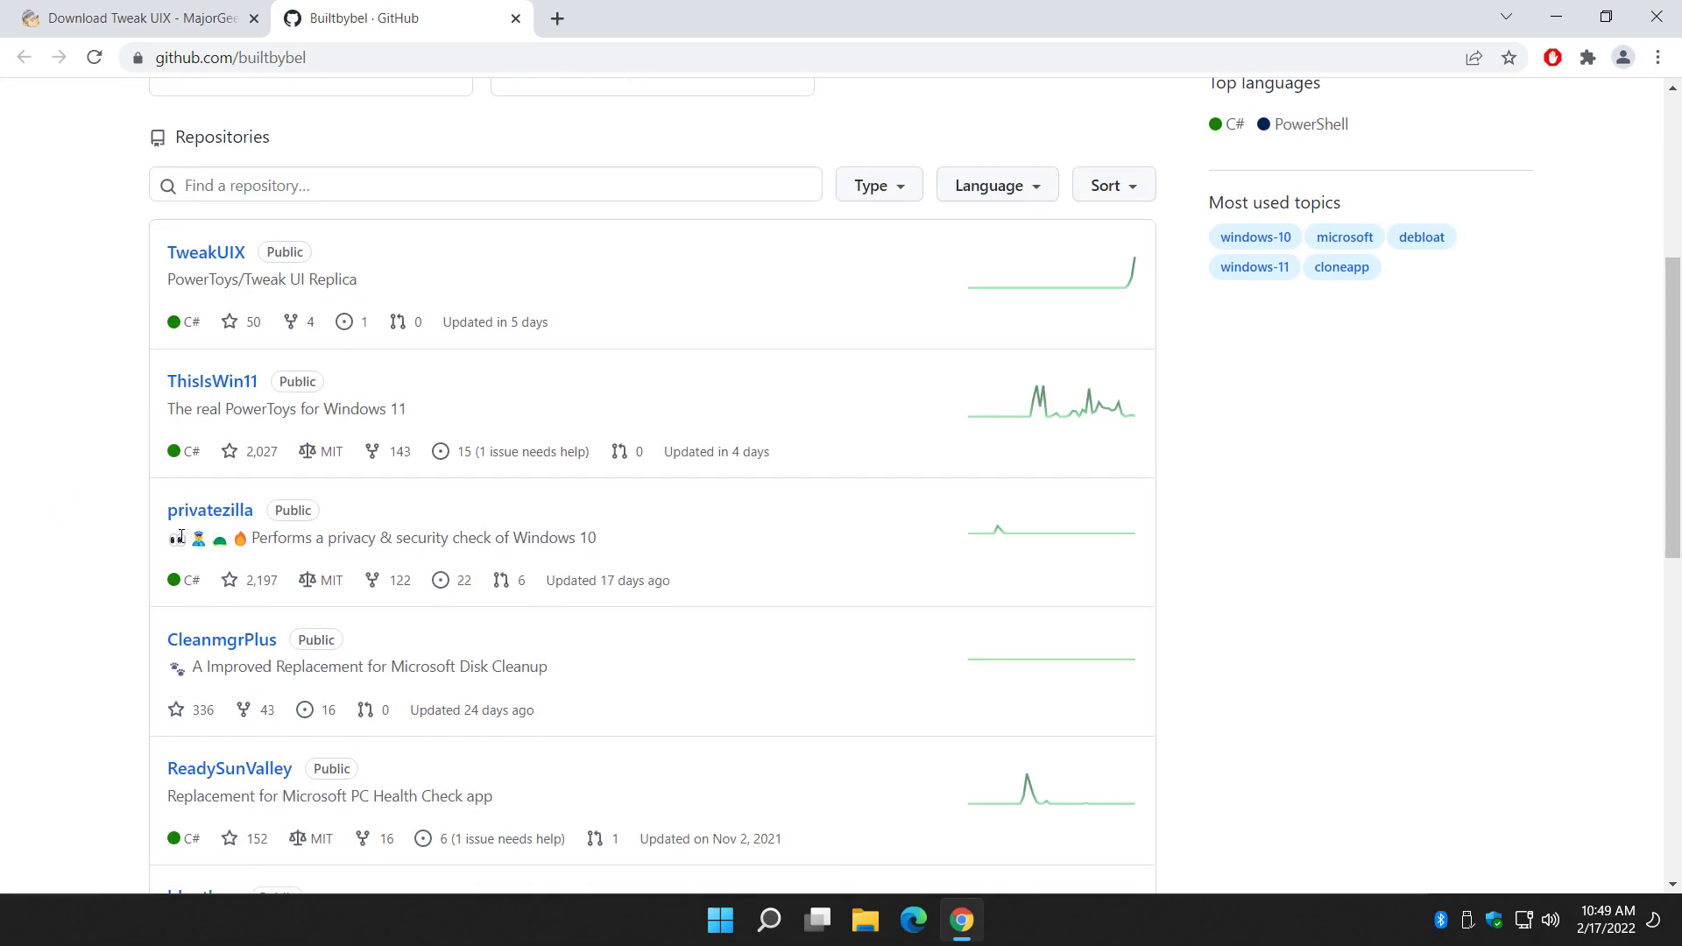
pyautogui.scroll(-1, 185, 510)
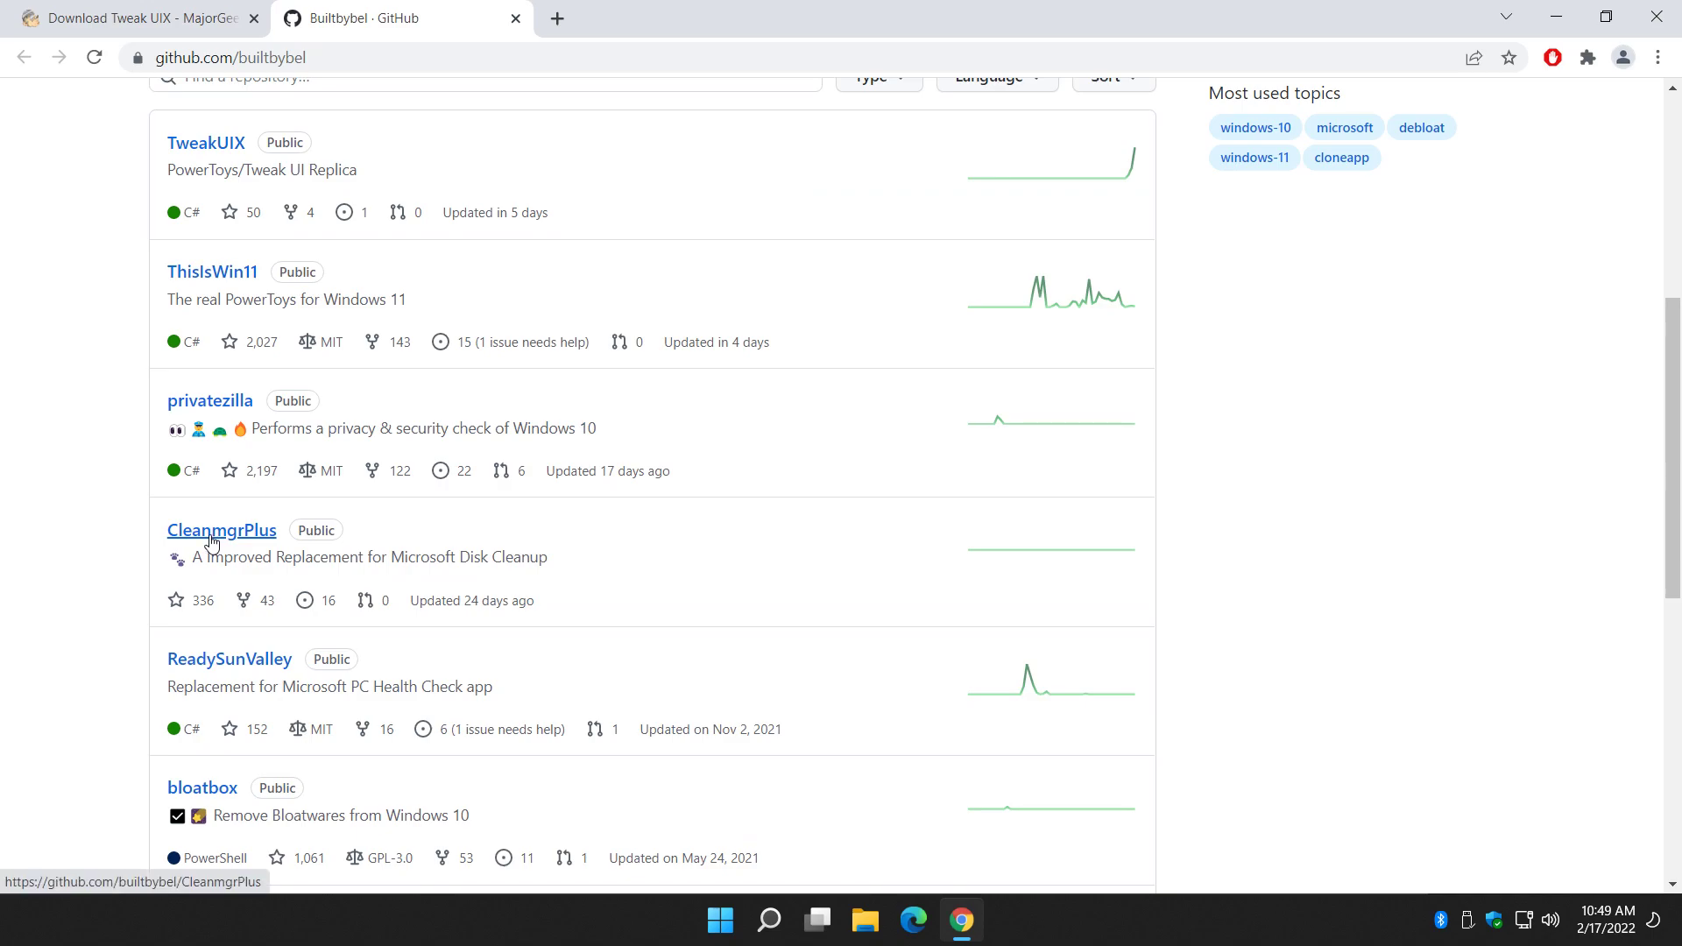
pyautogui.scroll(-2, 212, 541)
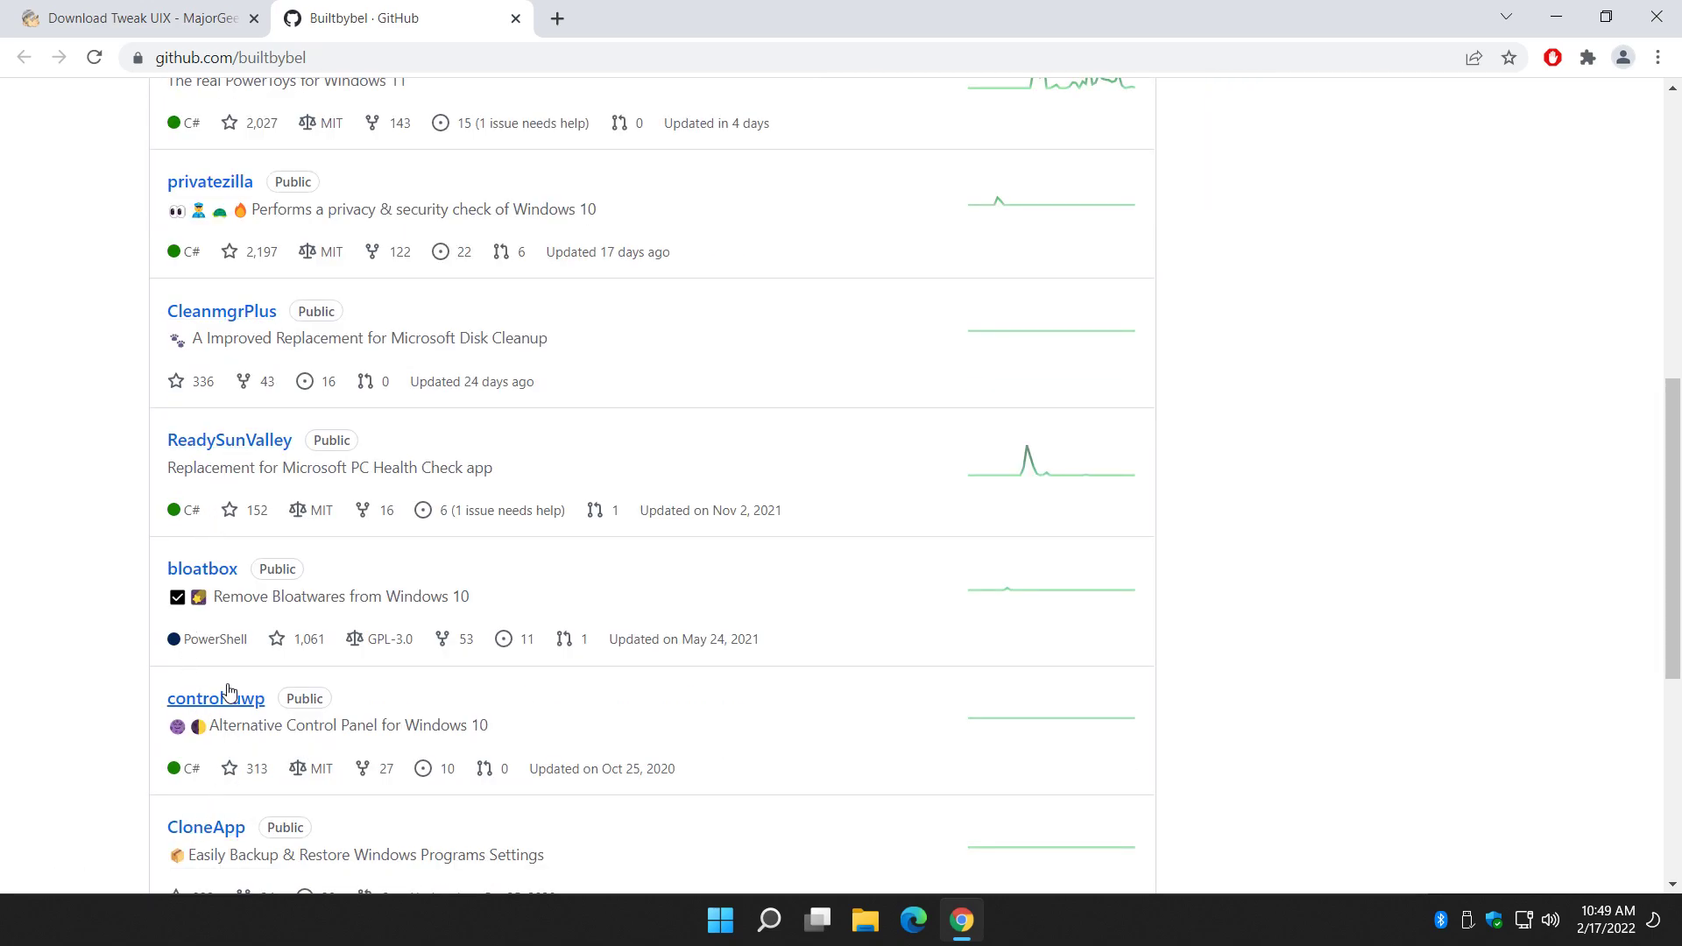
# Close the GitHub profile tab, leaving only the MajorGeeks Tweak UIX 0.16.30 page
pyautogui.middleClick(341, 14)
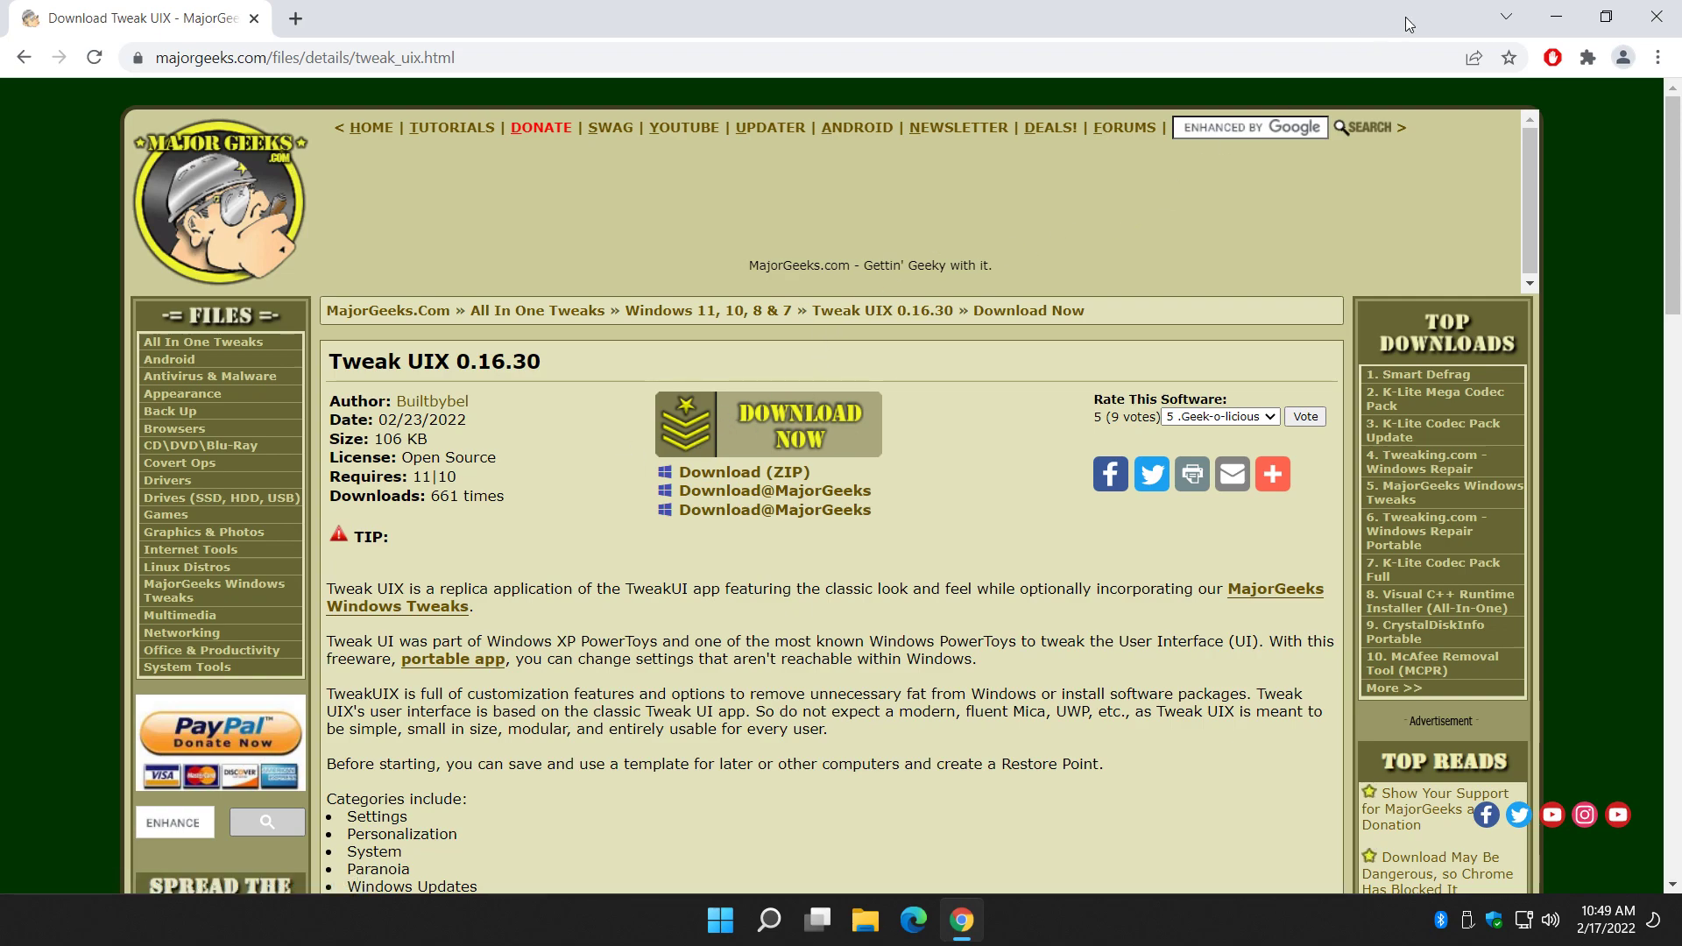
# Minimize Chrome and extract tweakuix.zip into a tweakuix folder on the desktop
pyautogui.click(1556, 16)
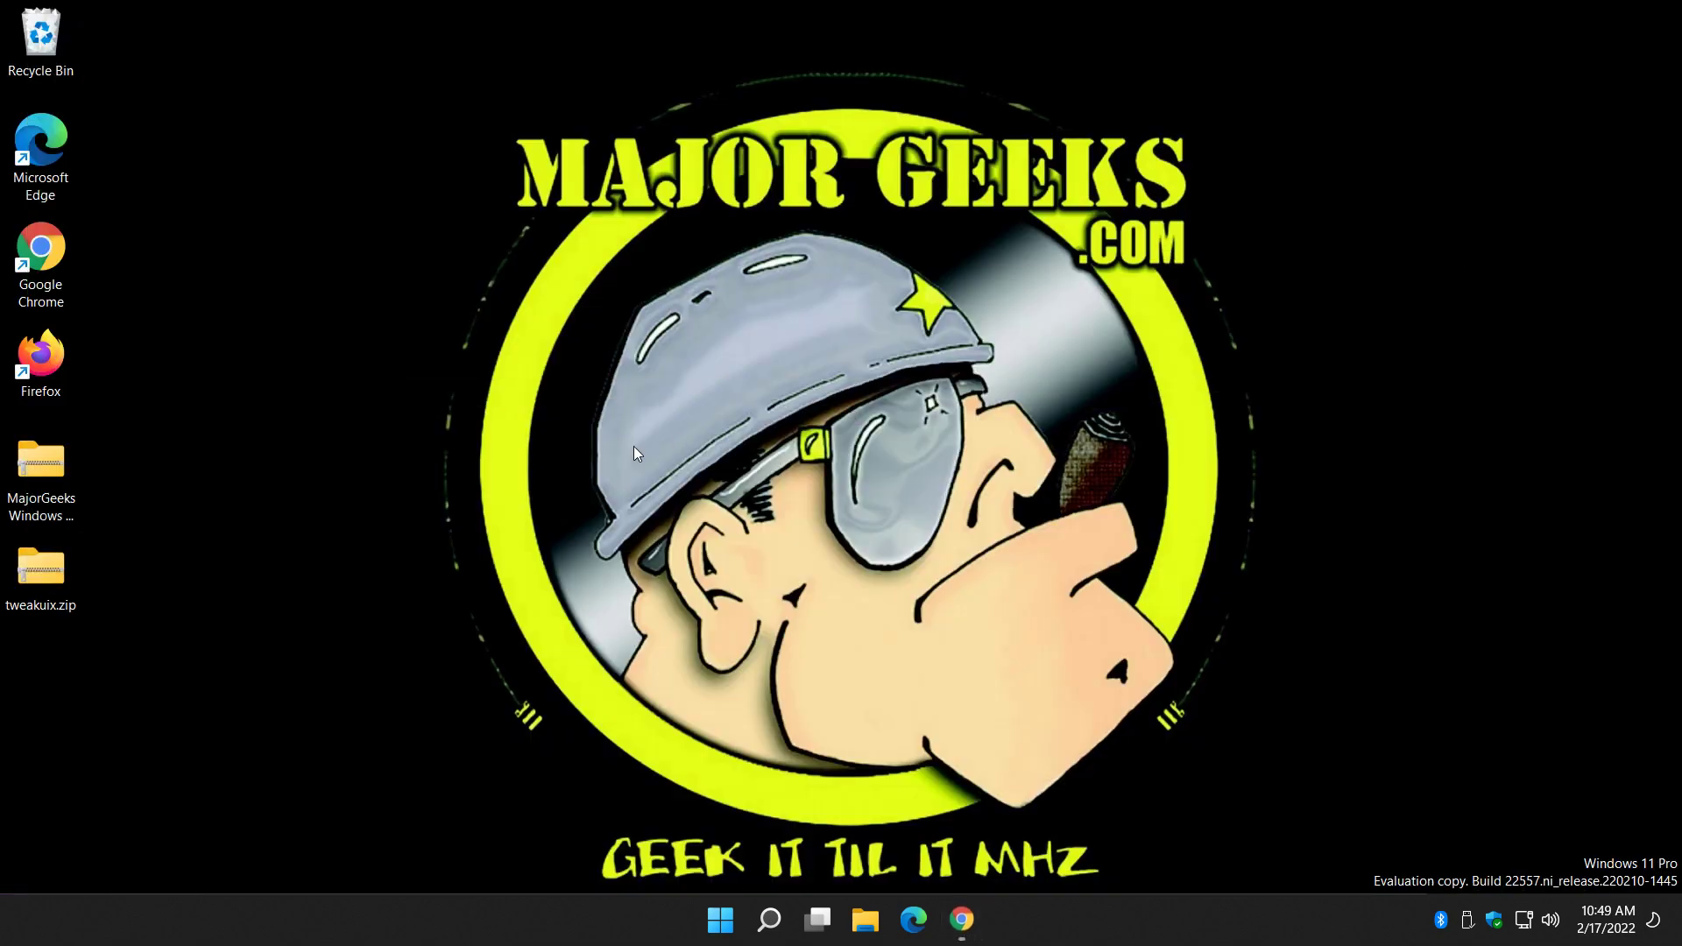
pyautogui.doubleClick(67, 569)
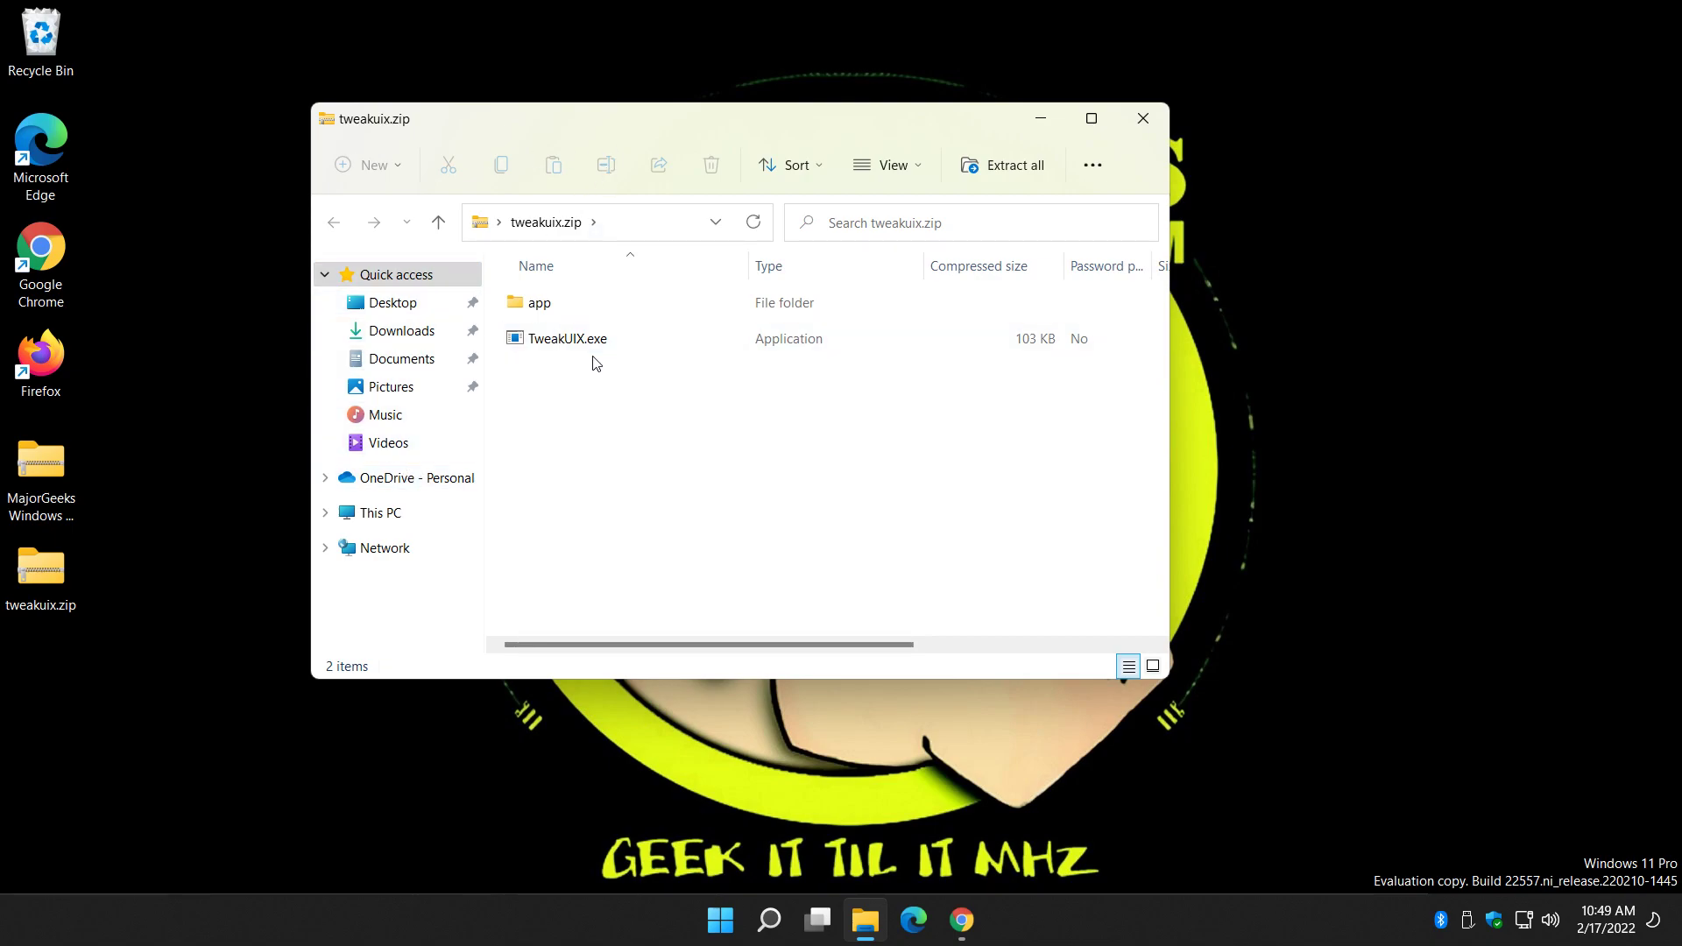
pyautogui.click(981, 170)
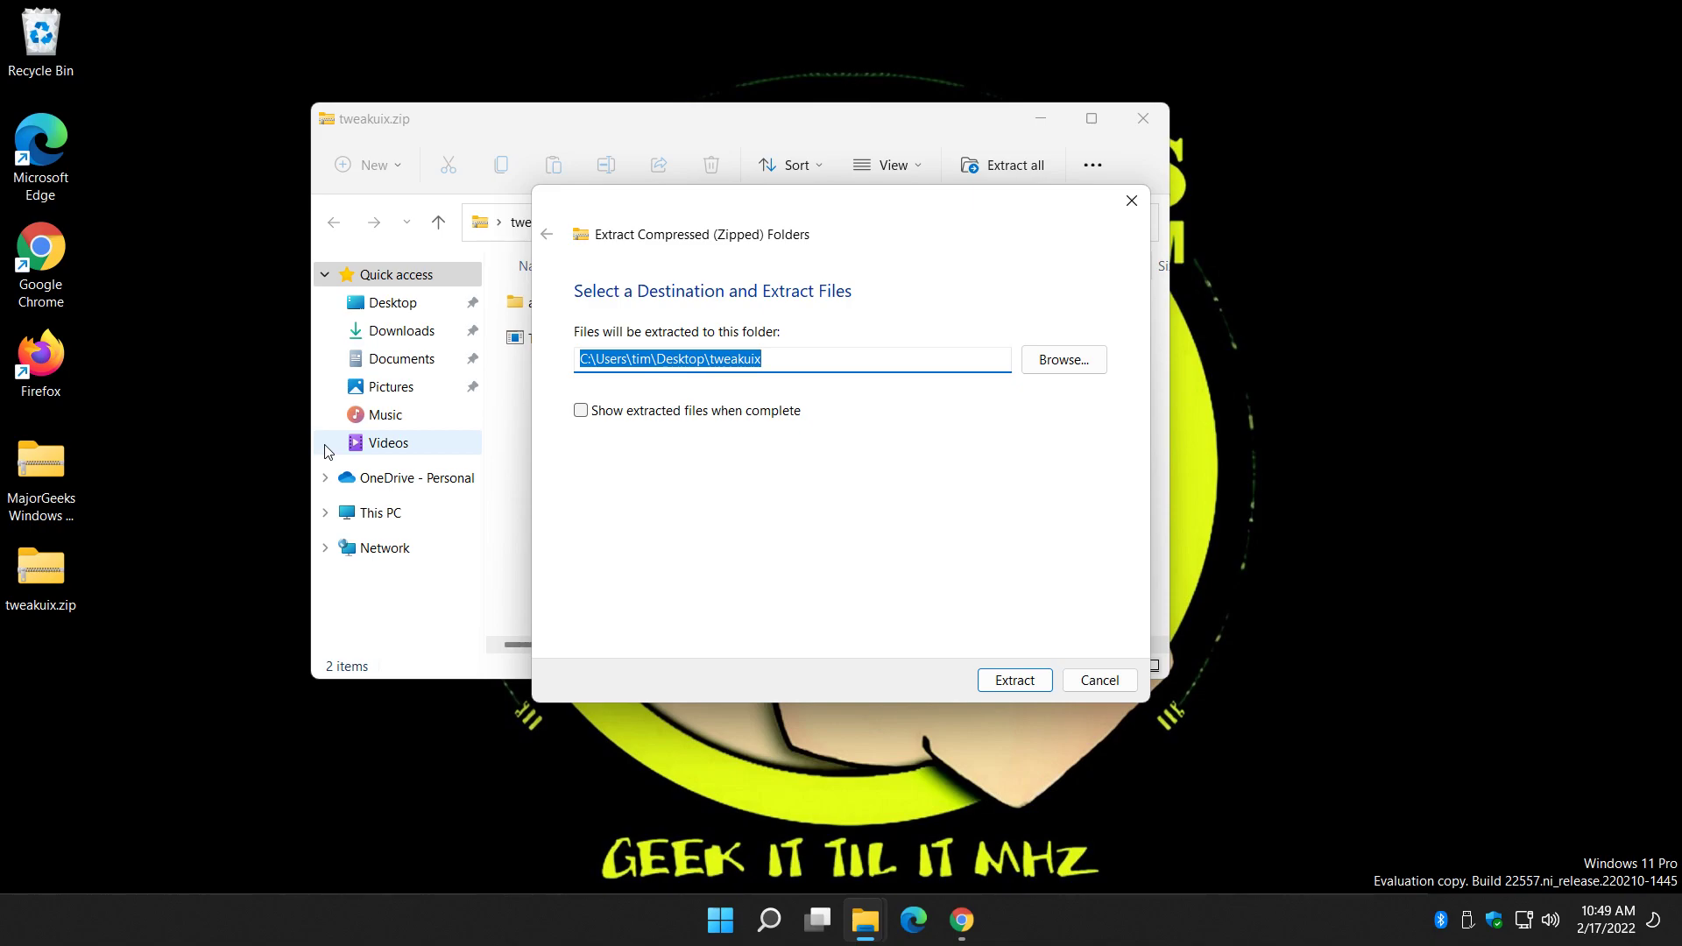
pyautogui.click(1014, 690)
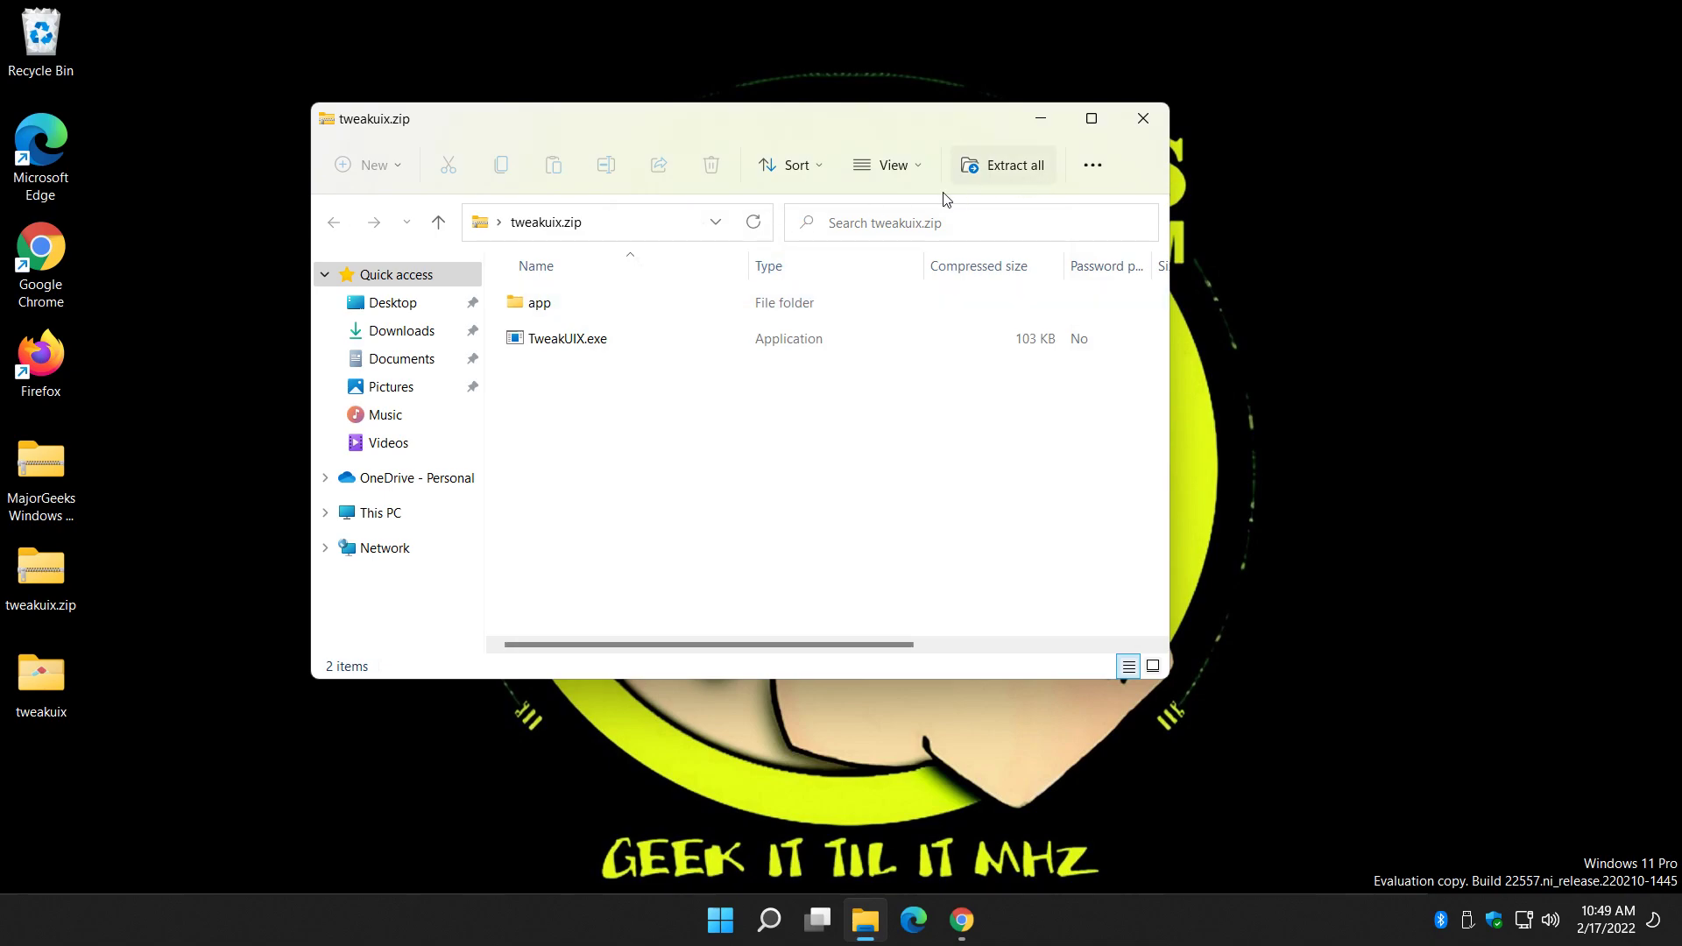
# Try running TweakUIX.exe from inside the zip, dismiss the warning, and delete tweakuix.zip
pyautogui.click(570, 339)
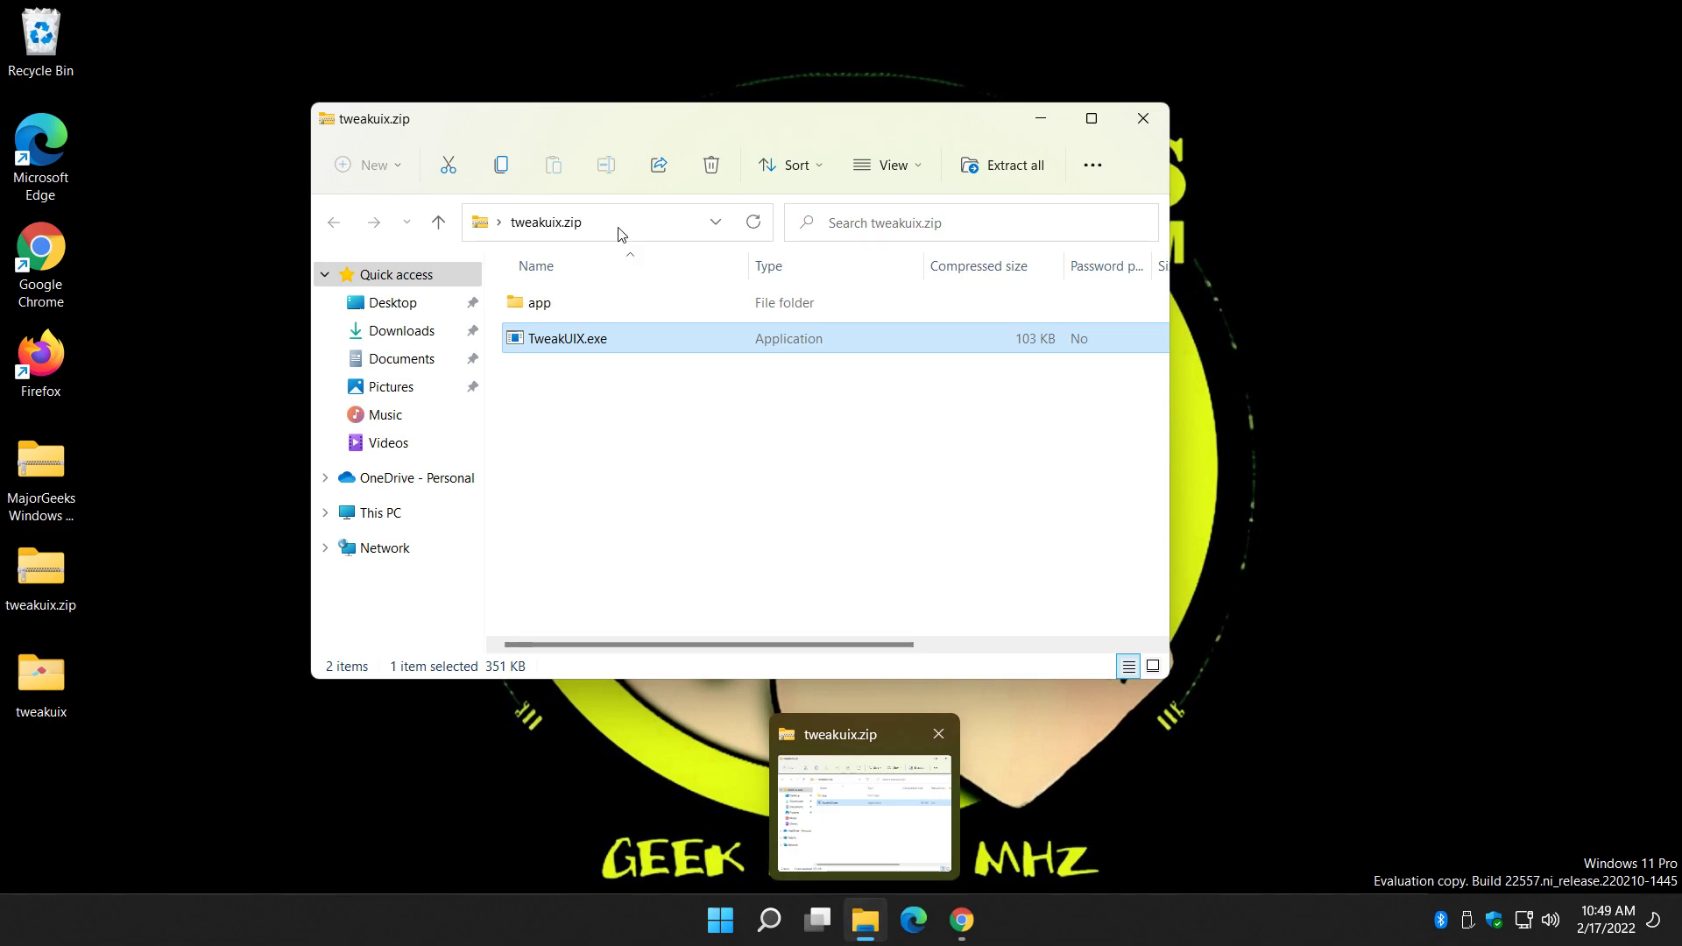
pyautogui.doubleClick(572, 341)
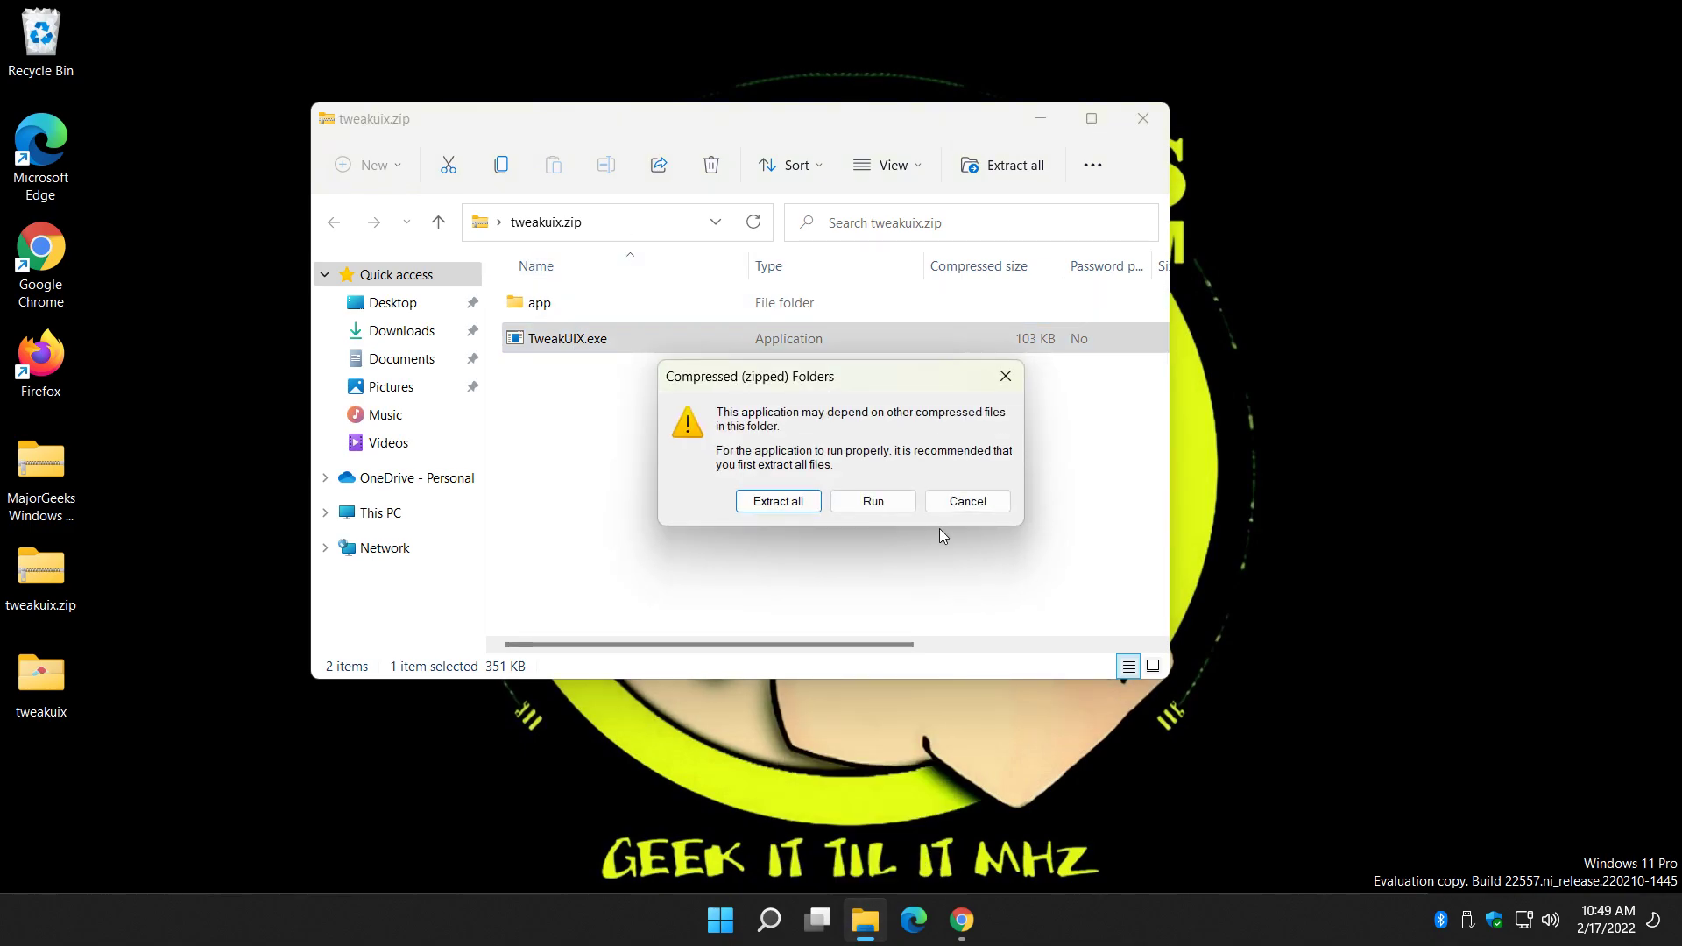
pyautogui.click(957, 501)
pyautogui.click(1143, 119)
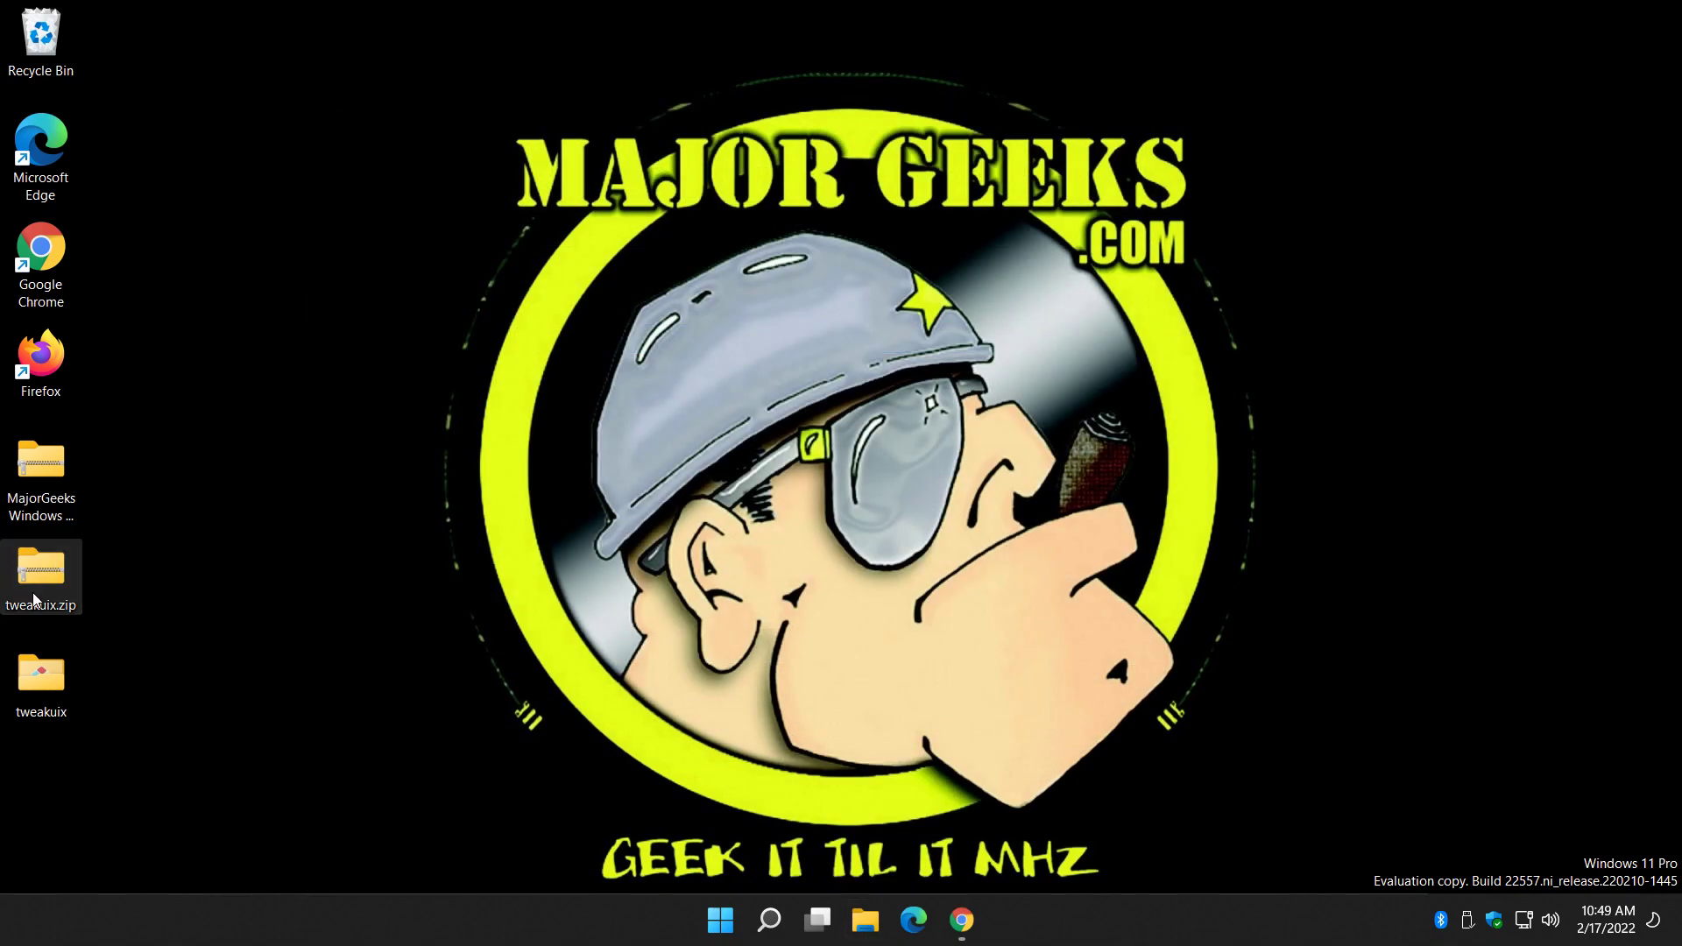
pyautogui.press('Delete')
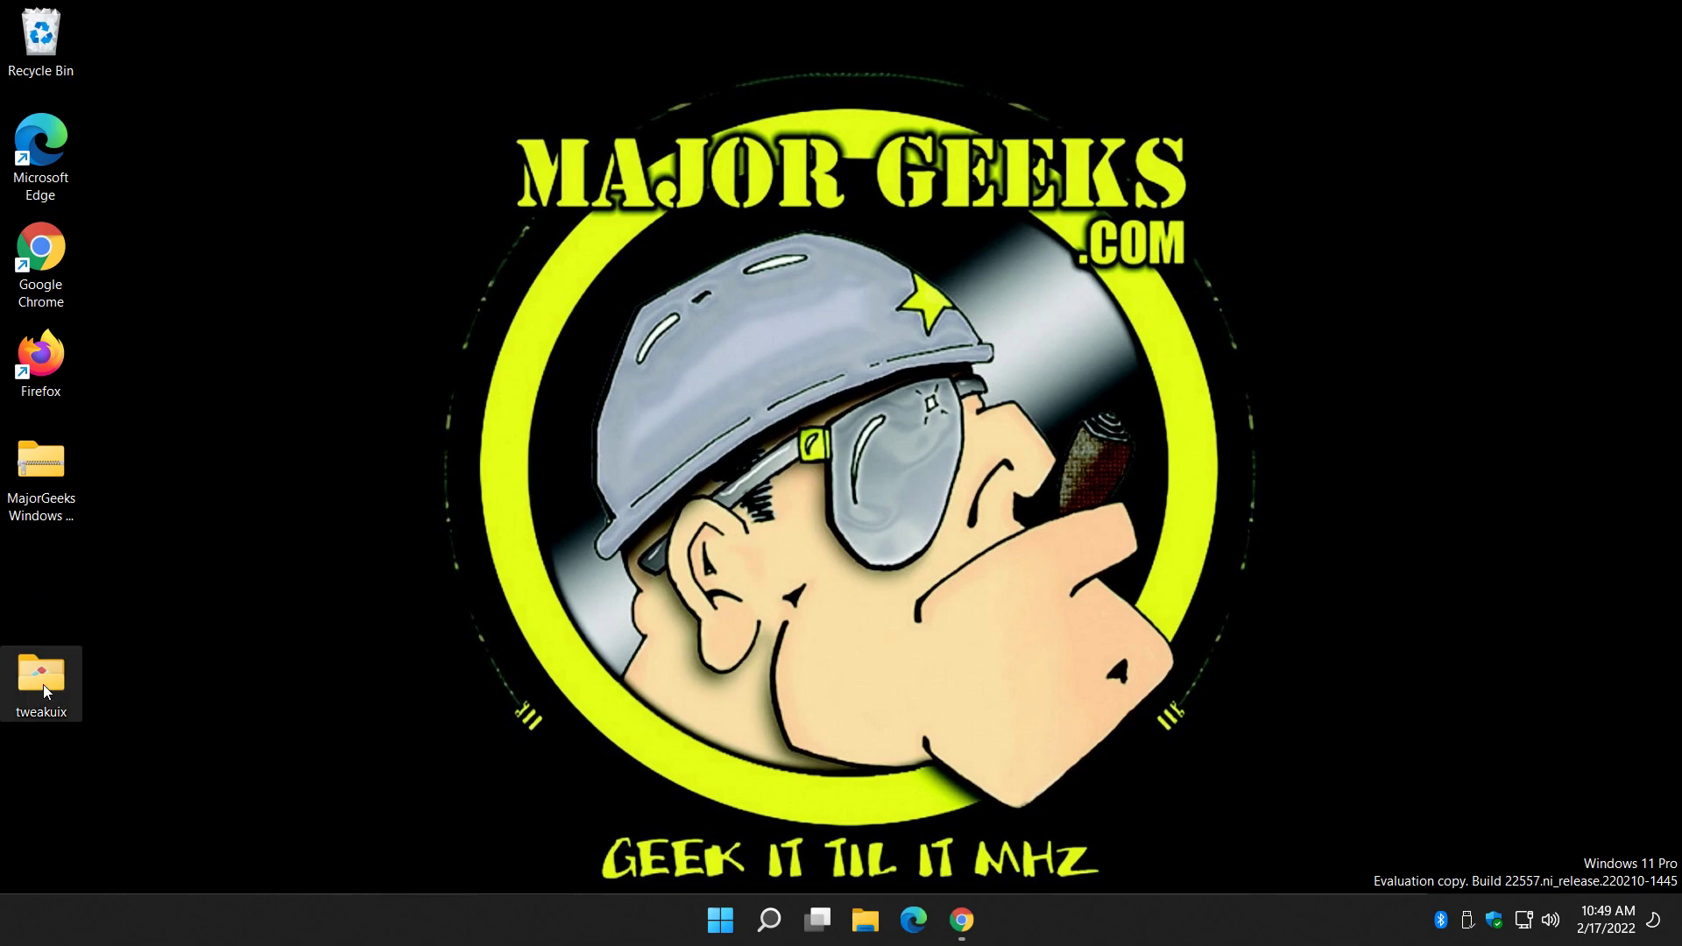
# Launch TweakUIX.exe from the extracted tweakuix folder, approving the UAC prompt
pyautogui.doubleClick(58, 662)
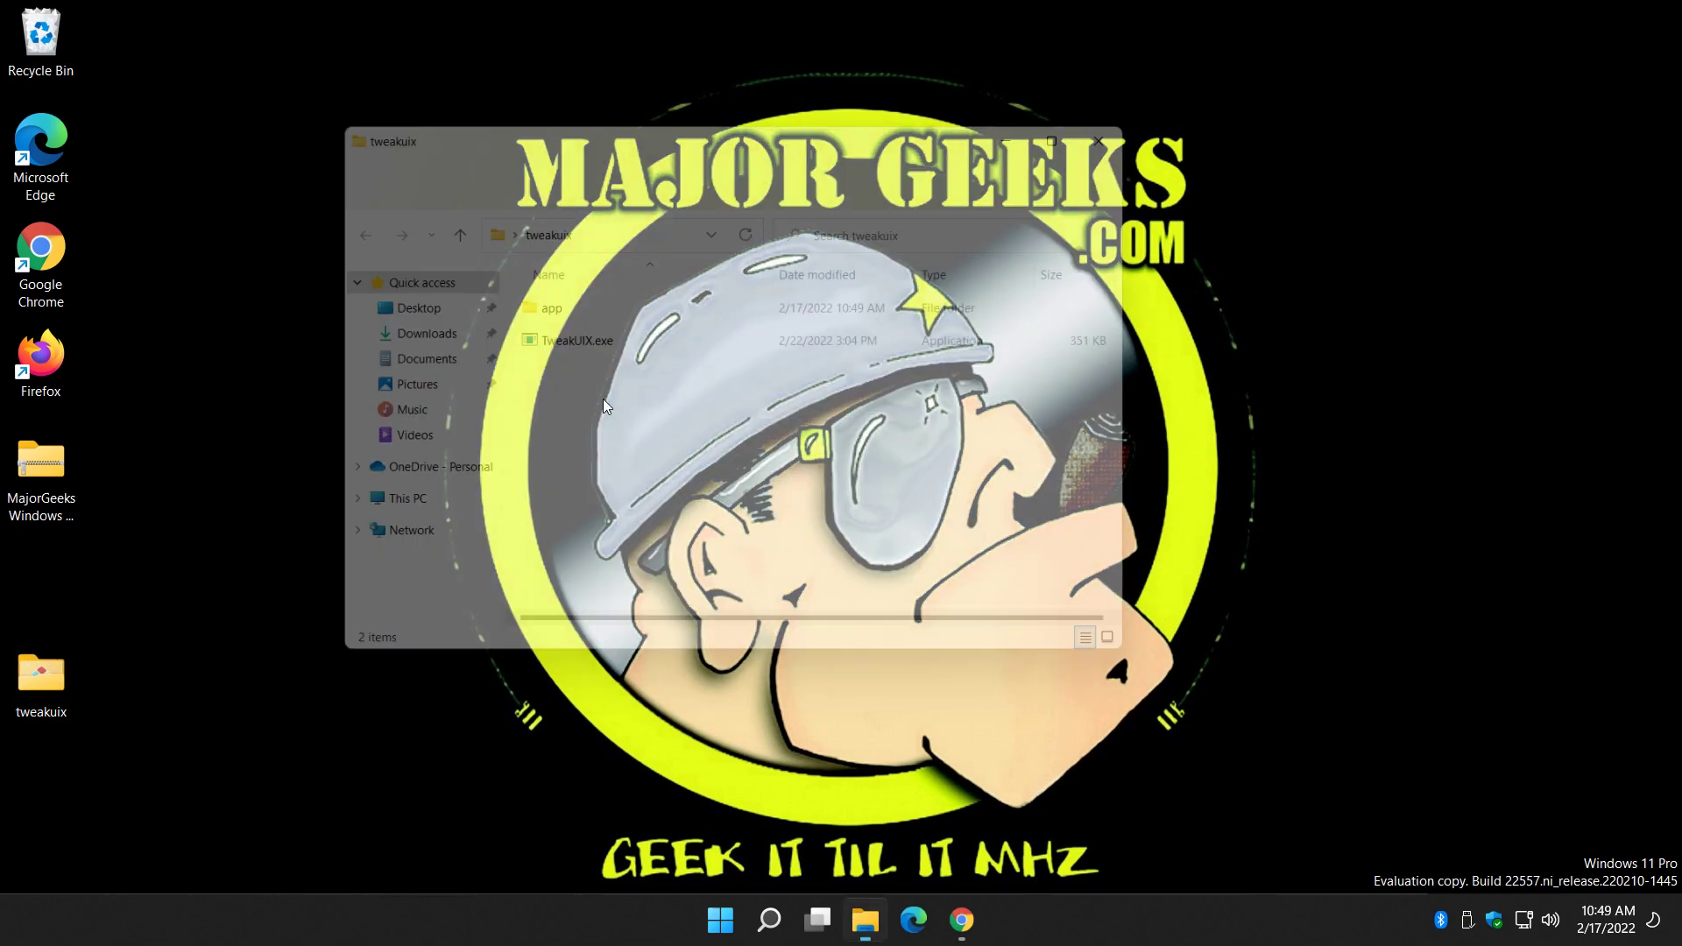
pyautogui.doubleClick(602, 345)
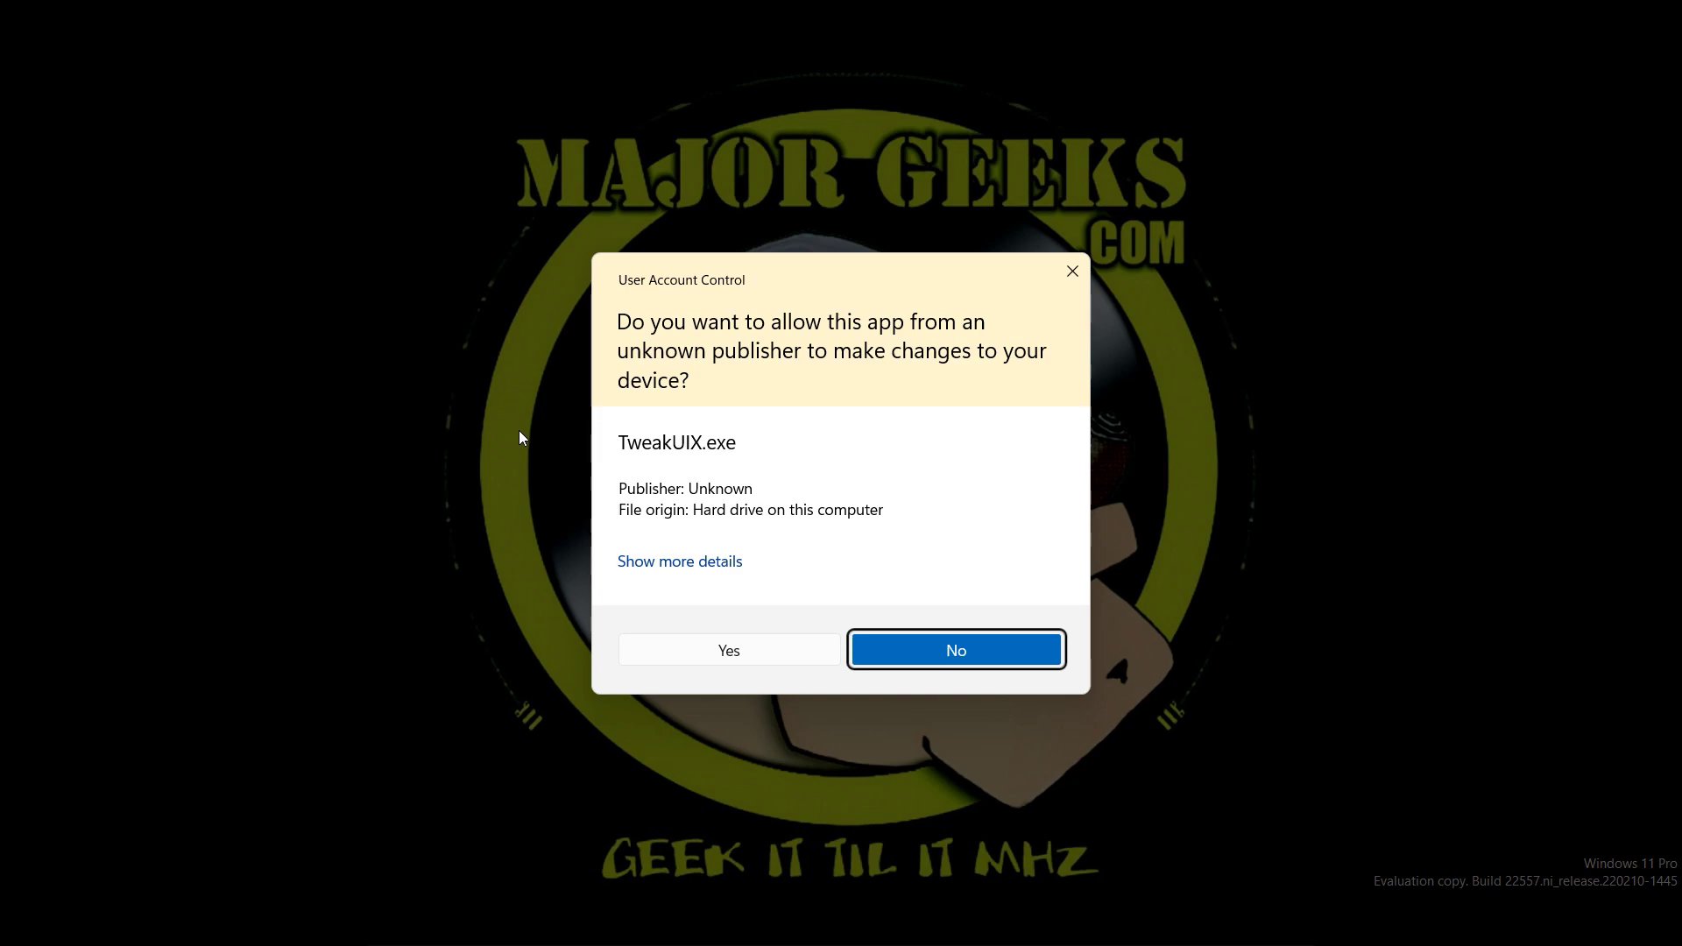
pyautogui.click(759, 659)
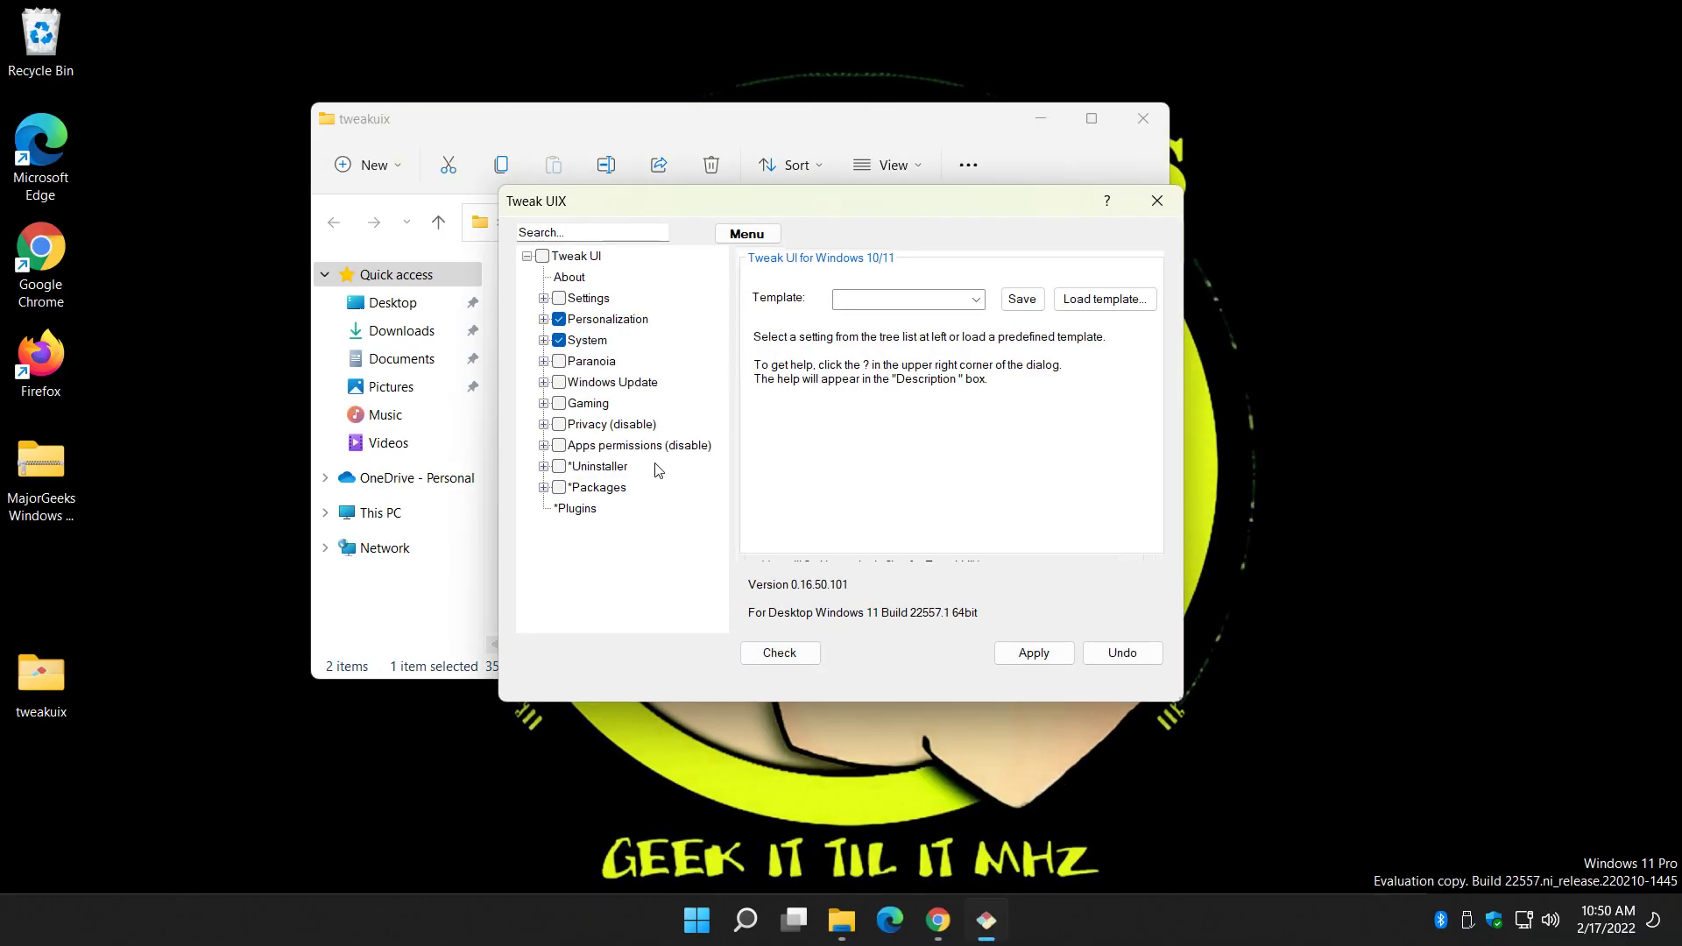
# Expand the Settings, Personalization, System, Paranoia, Windows Update and Gaming categories in the tree
pyautogui.click(543, 298)
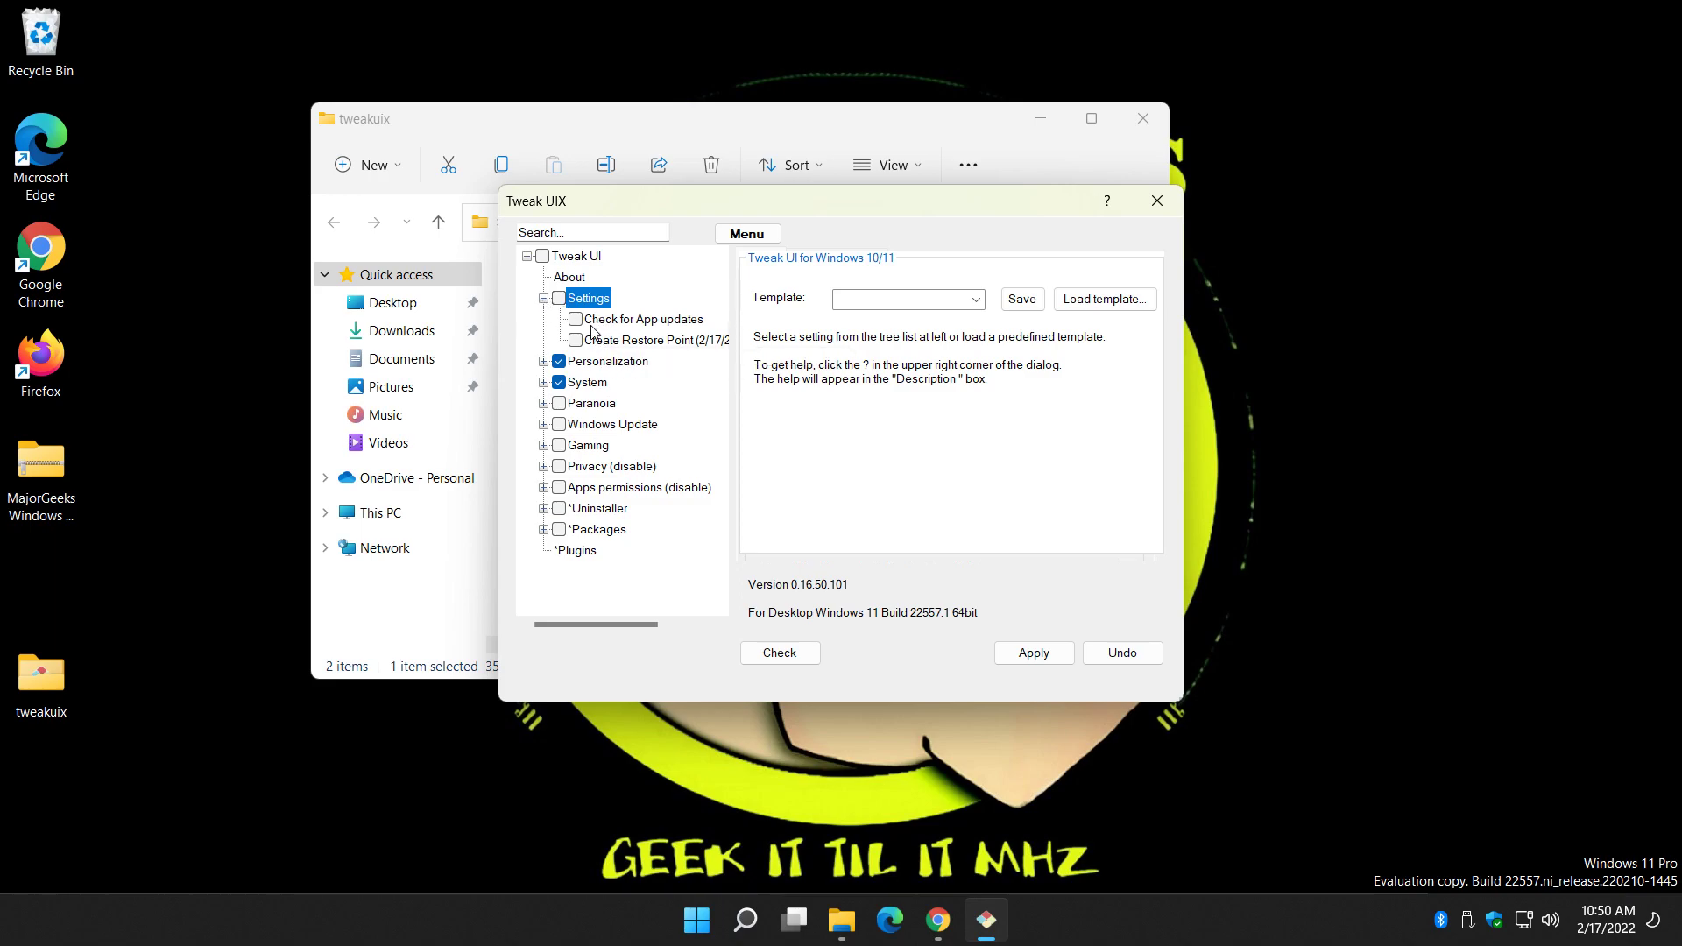
pyautogui.click(543, 362)
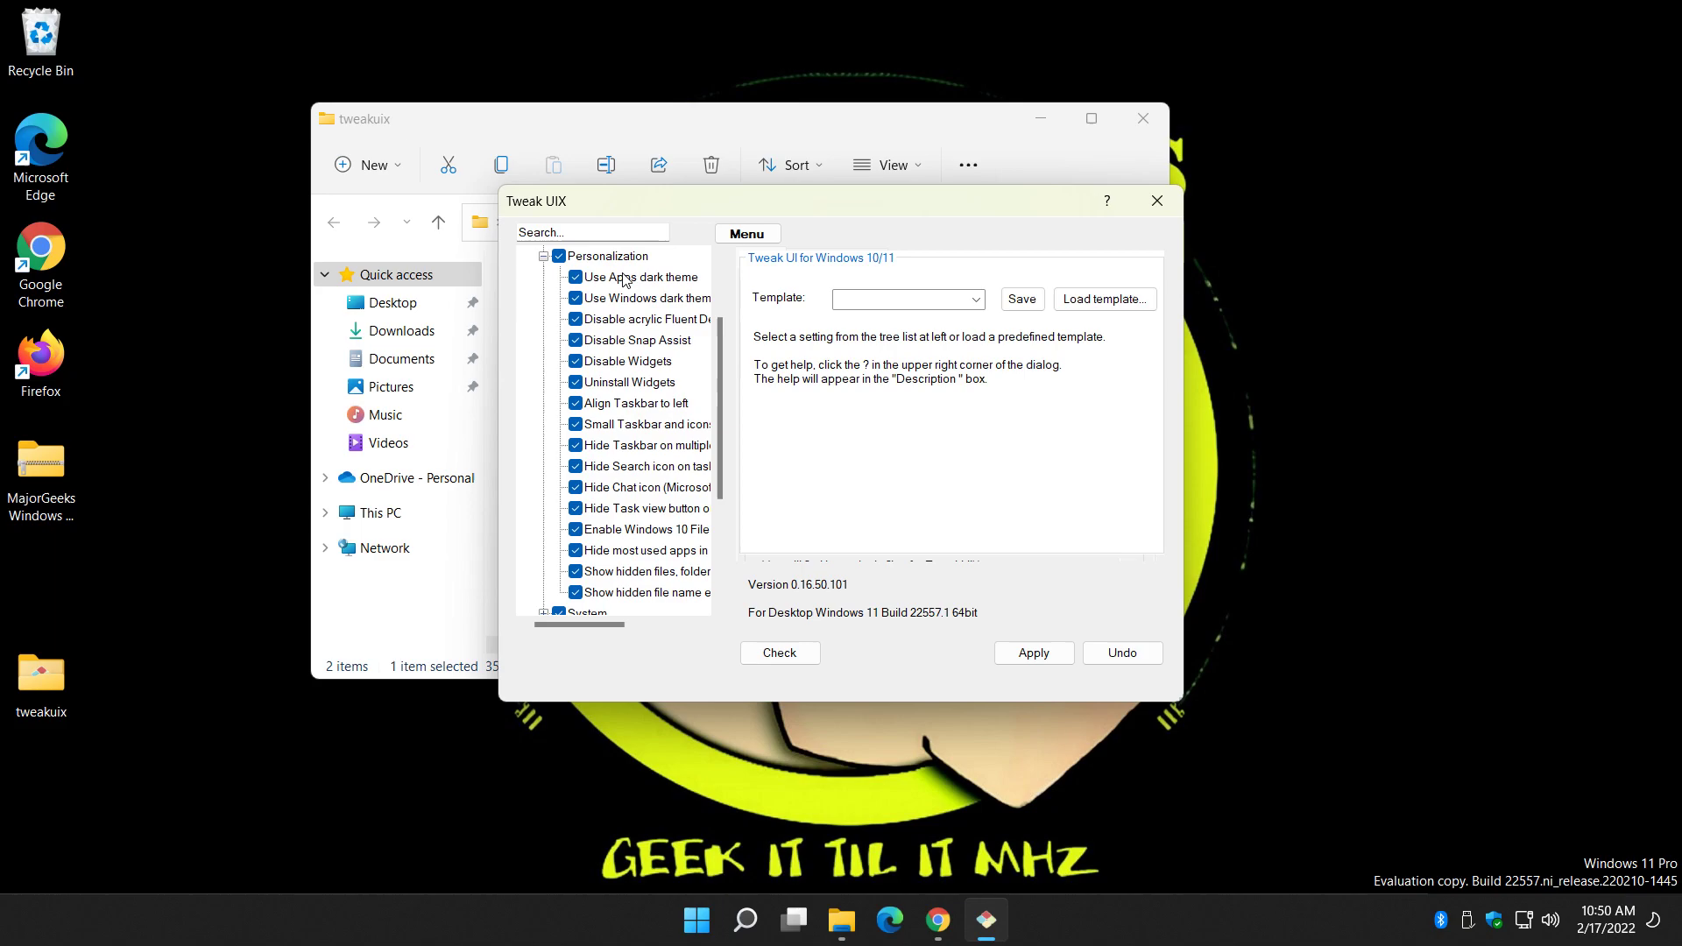
pyautogui.scroll(-3, 578, 425)
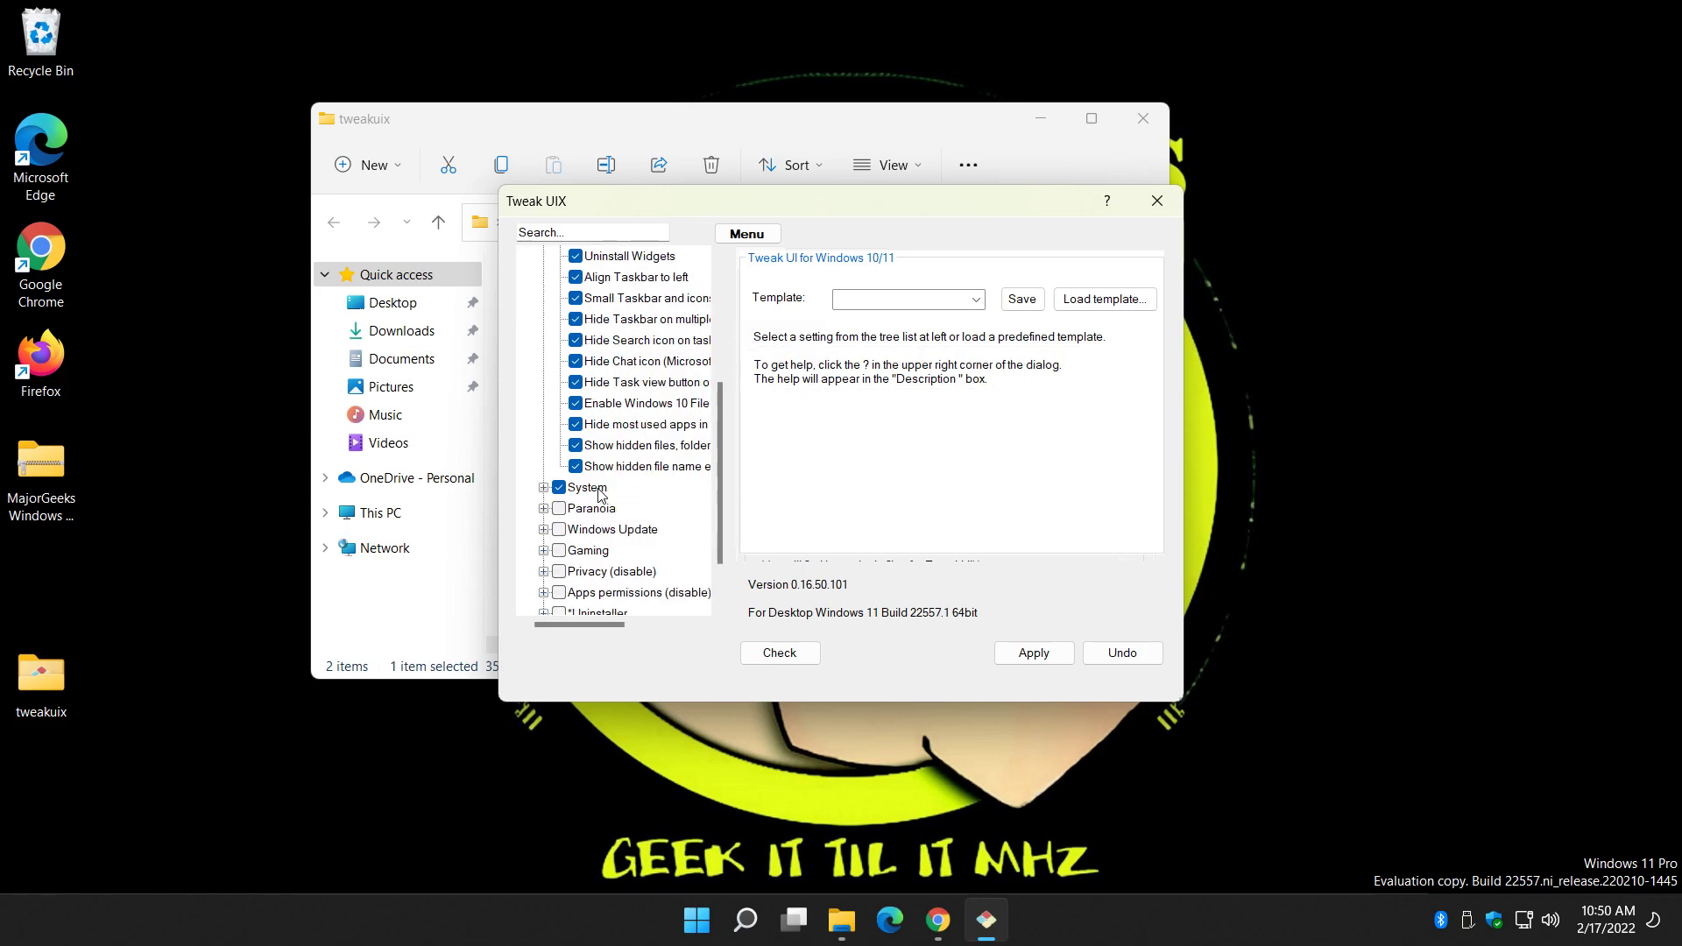
pyautogui.click(543, 425)
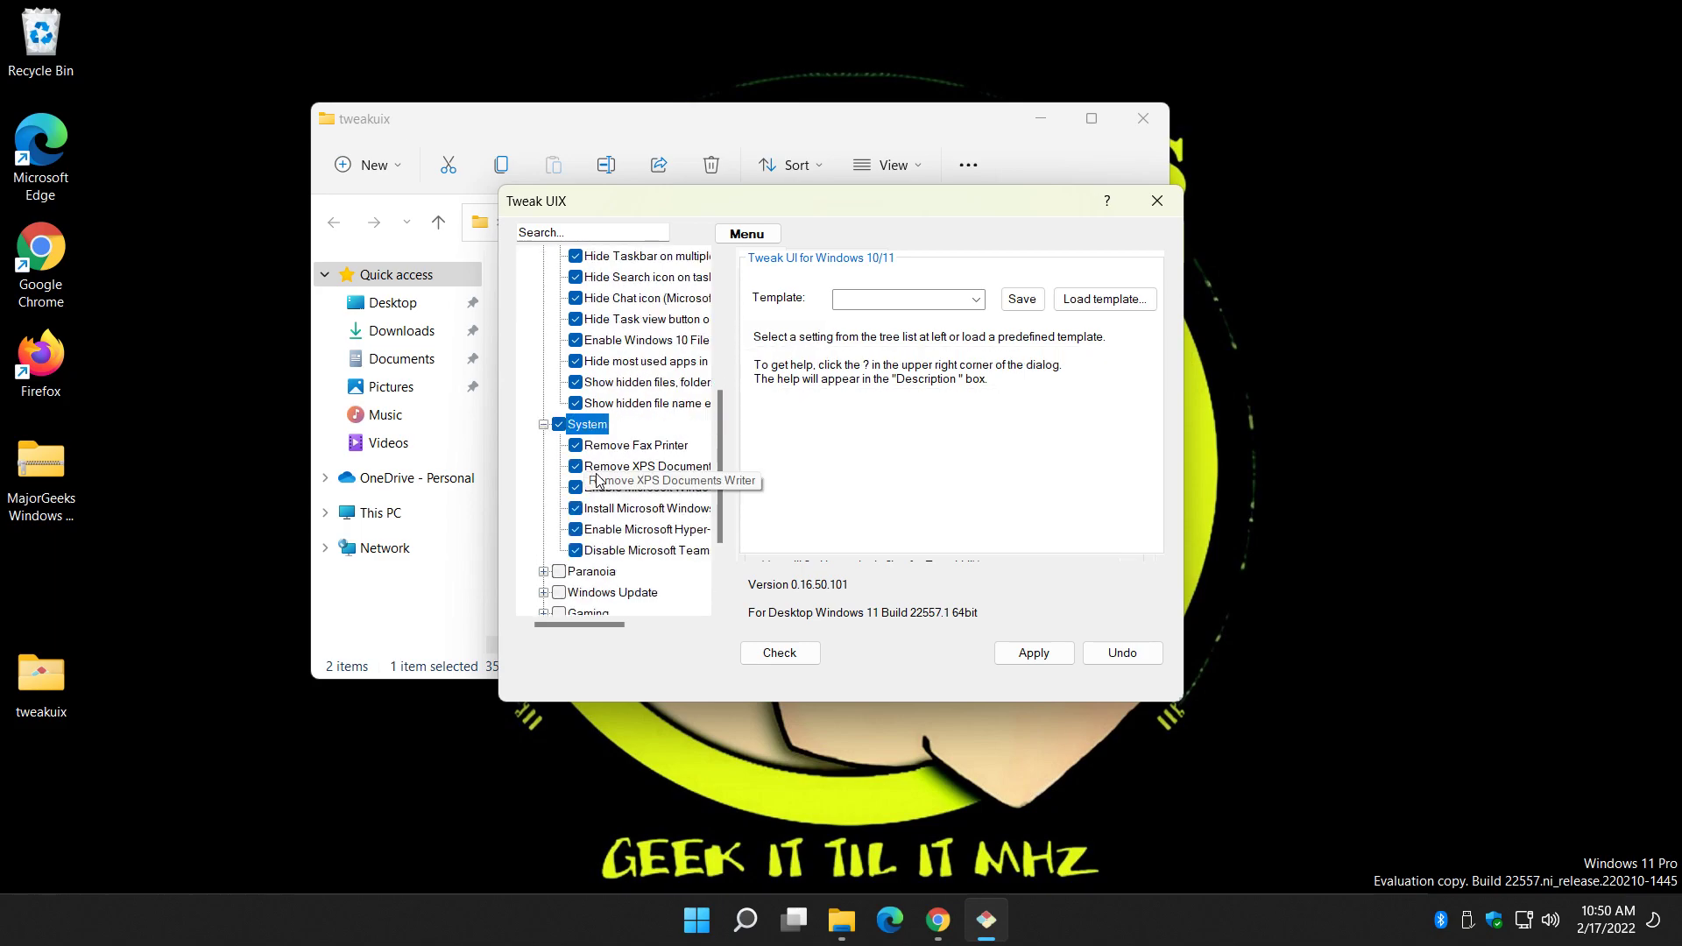
pyautogui.scroll(-2, 598, 476)
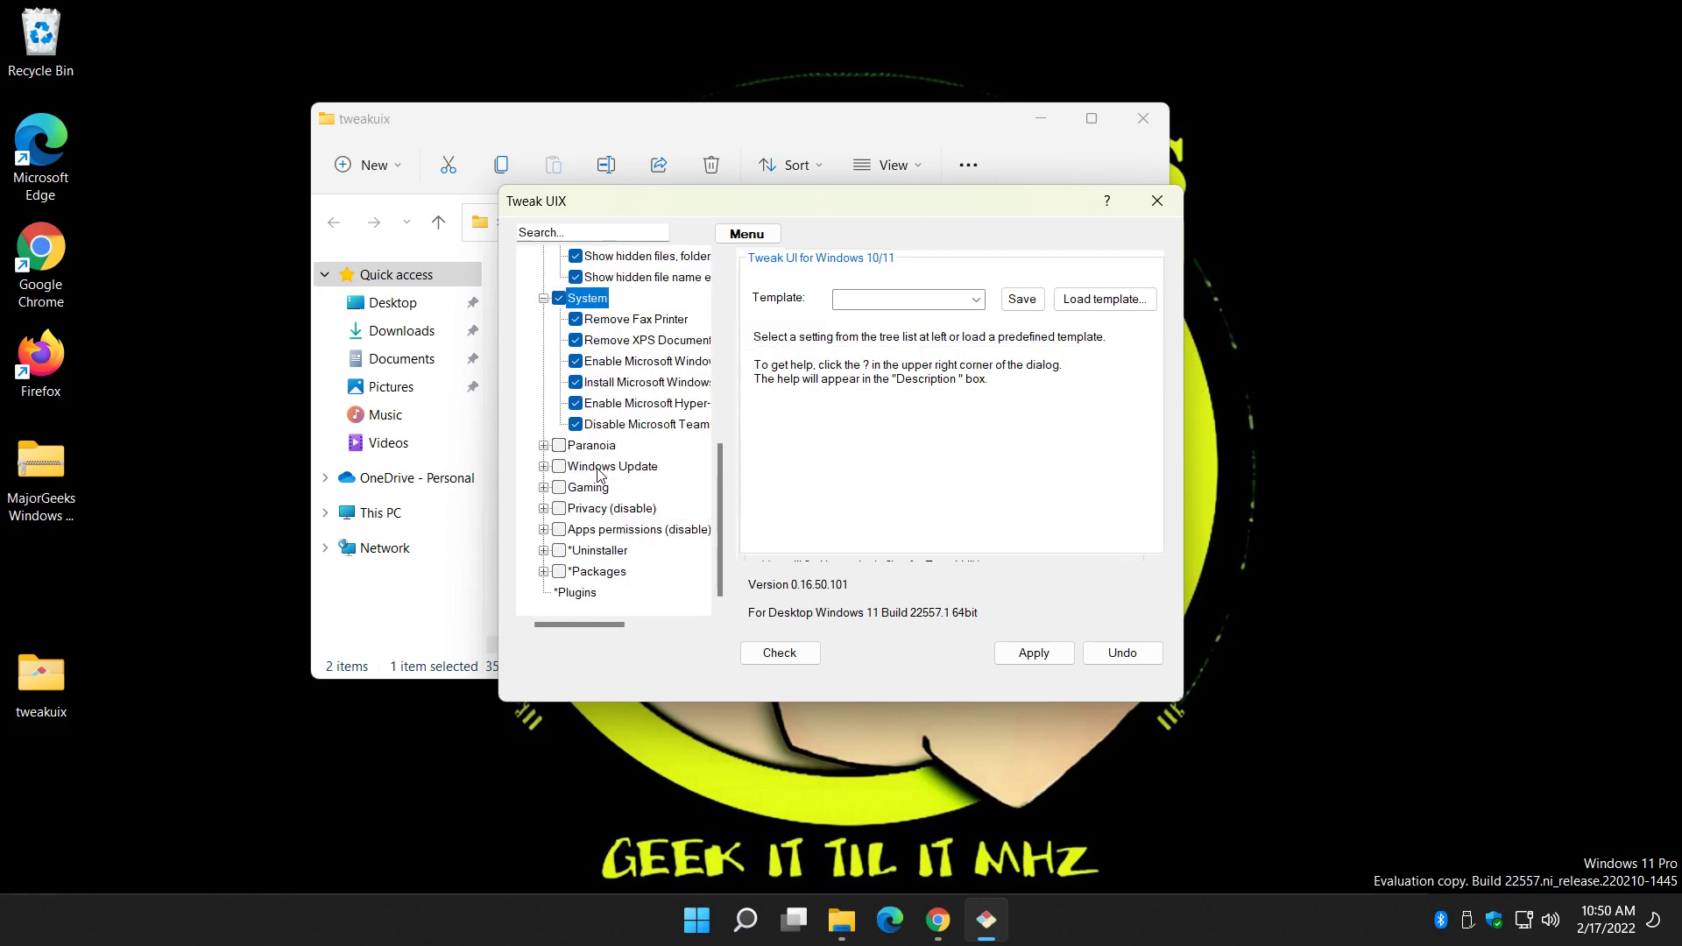
pyautogui.click(543, 446)
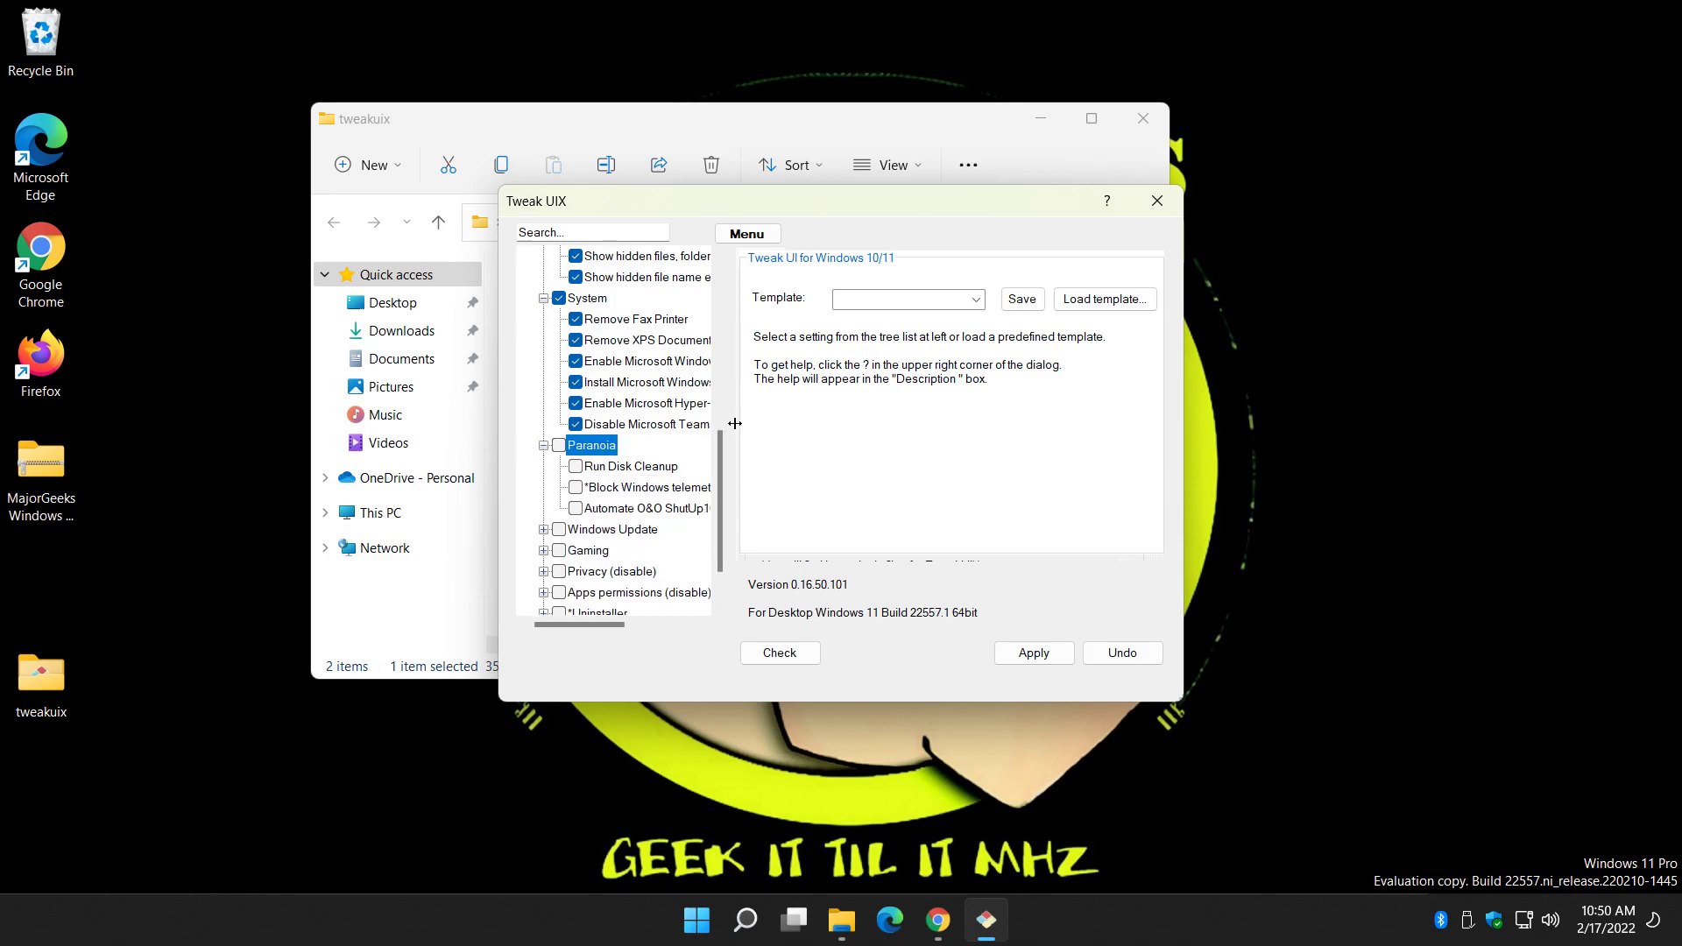
pyautogui.moveTo(735, 423); pyautogui.dragTo(794, 423)
pyautogui.scroll(-1, 578, 495)
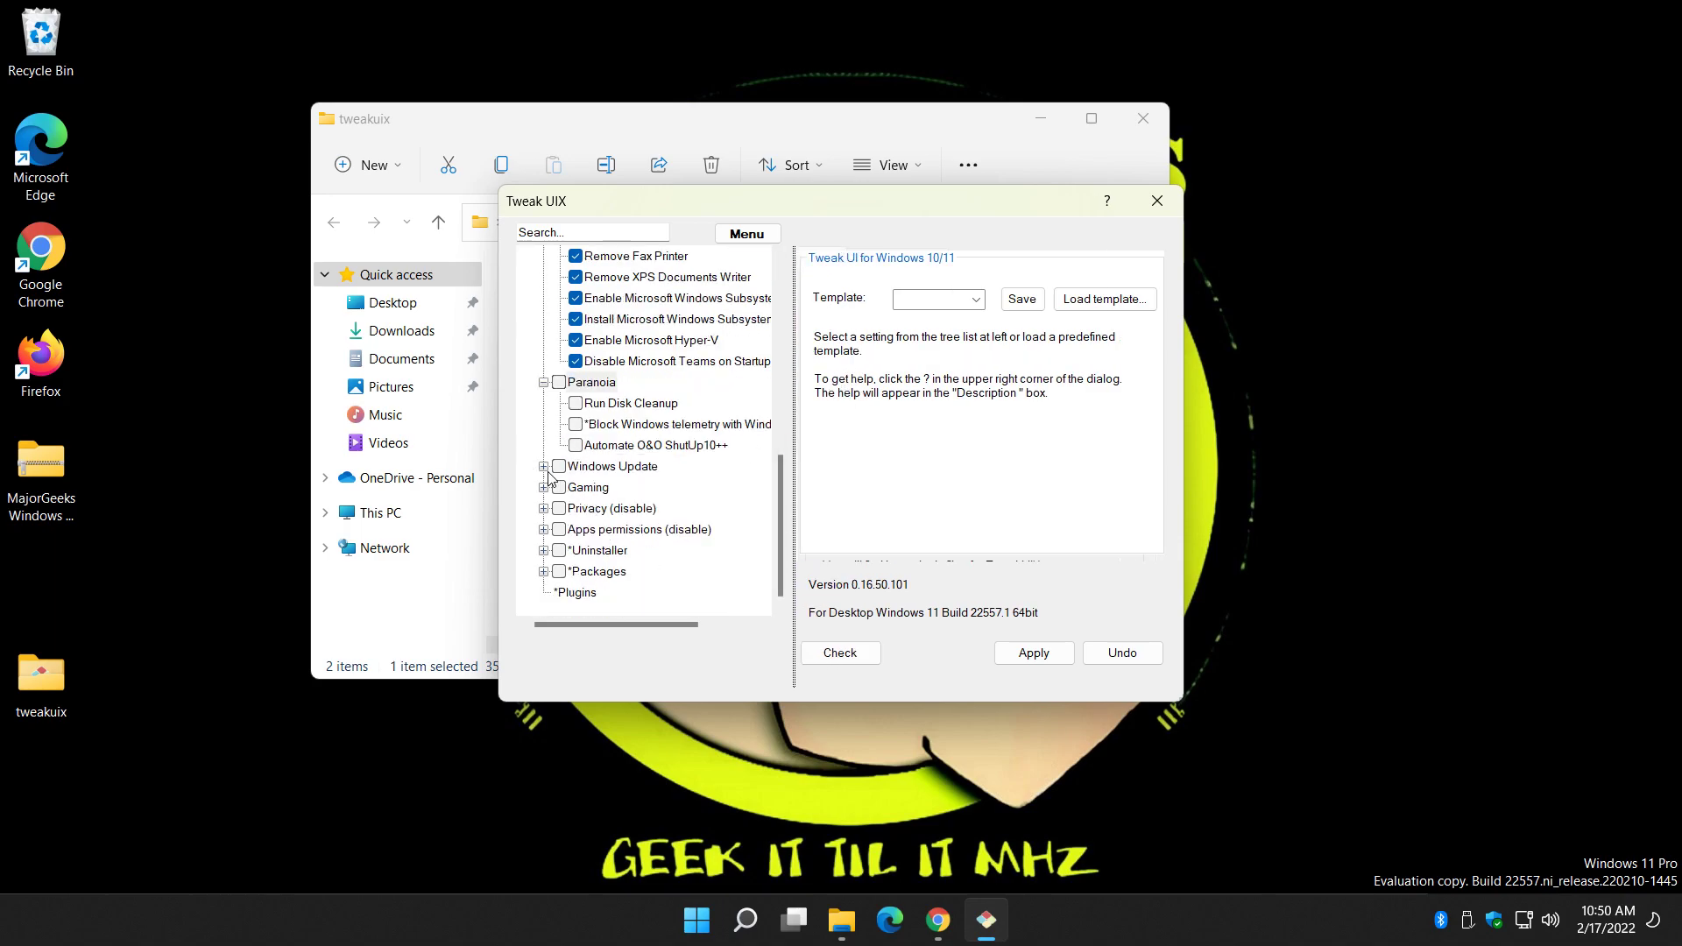
pyautogui.click(544, 466)
pyautogui.scroll(-1, 552, 491)
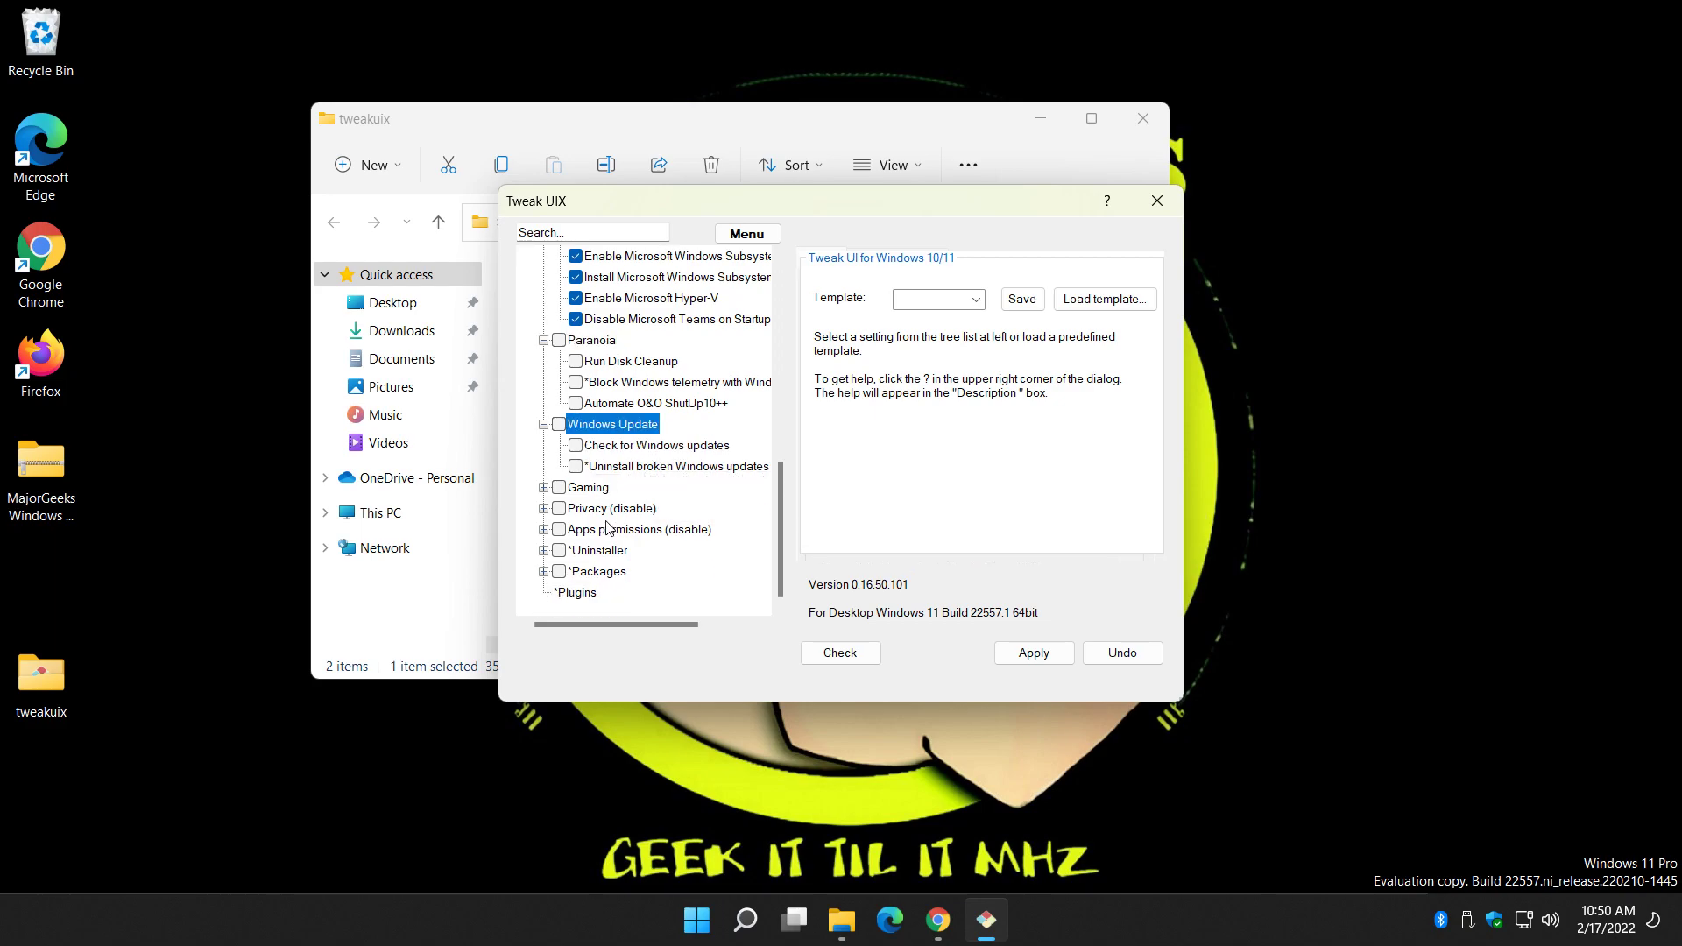
pyautogui.click(544, 488)
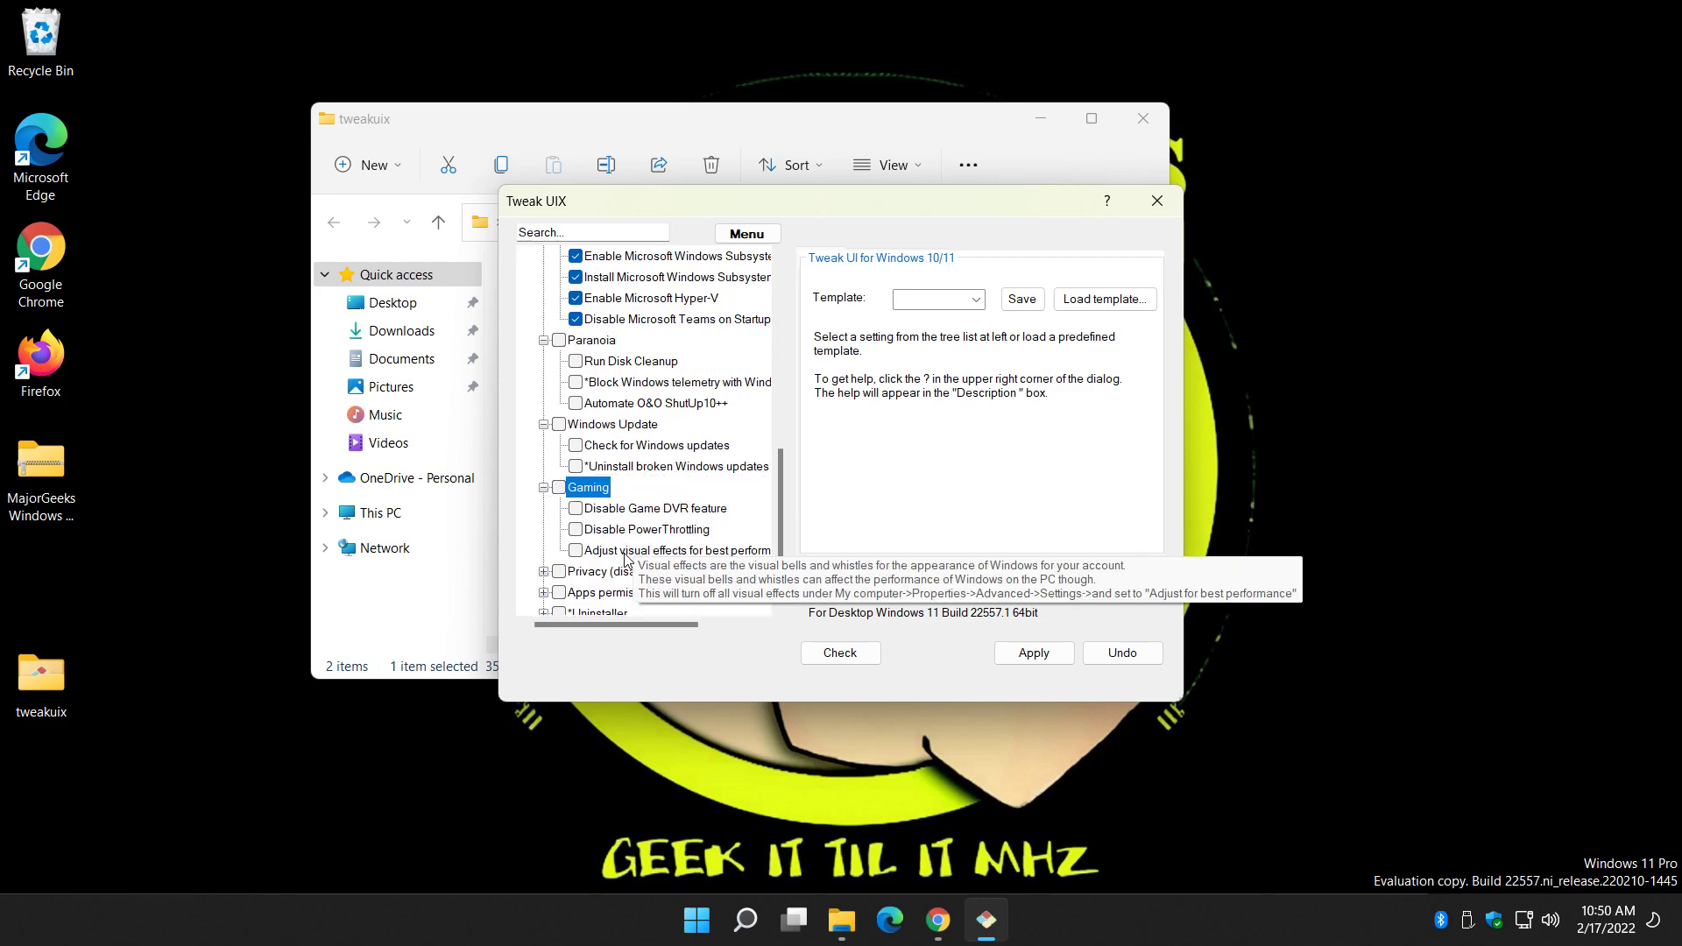
pyautogui.scroll(-1, 625, 558)
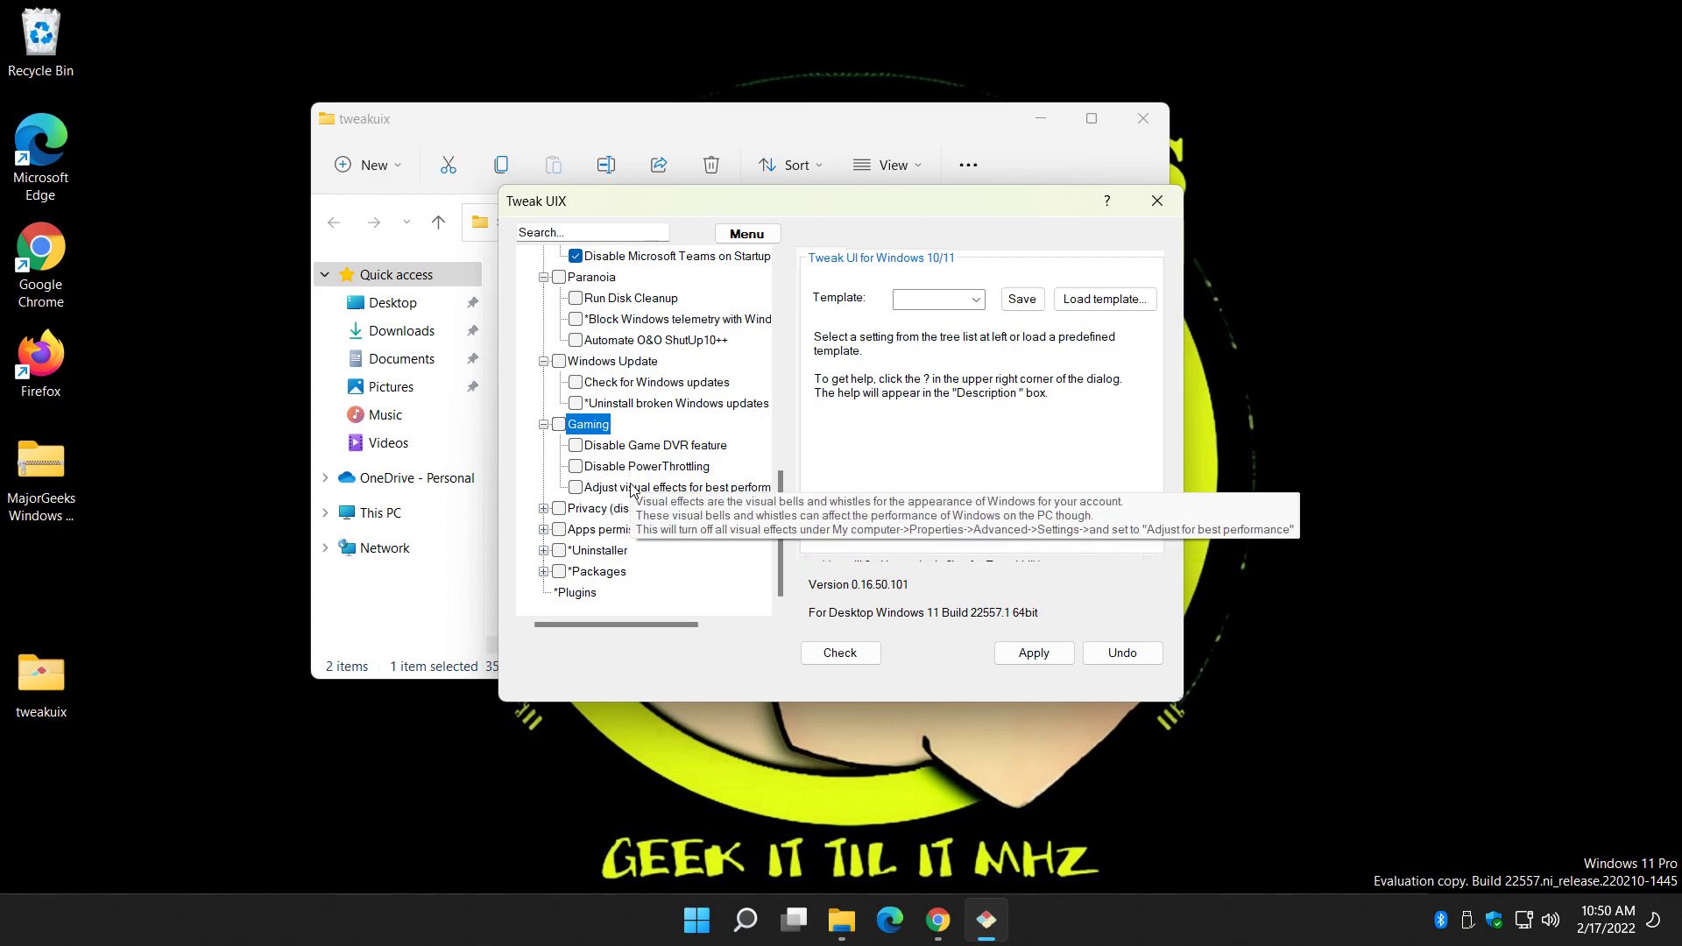
# Expand the Privacy, Apps permissions, Uninstaller and Packages categories in the tree
pyautogui.click(544, 508)
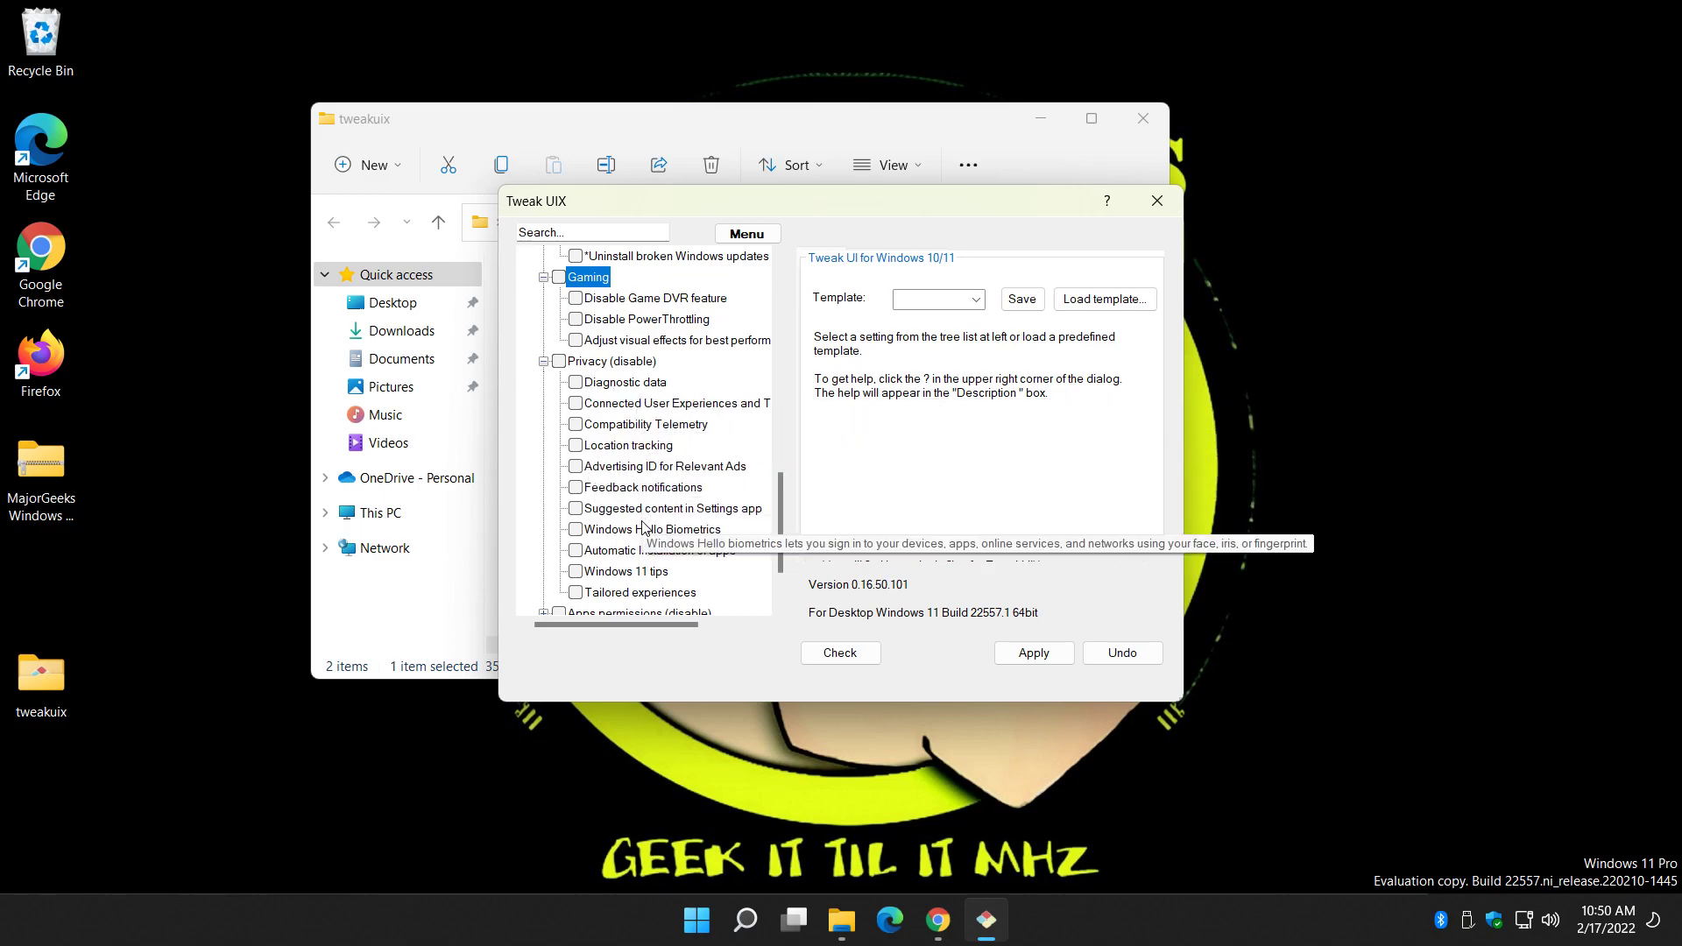
pyautogui.scroll(-1, 633, 550)
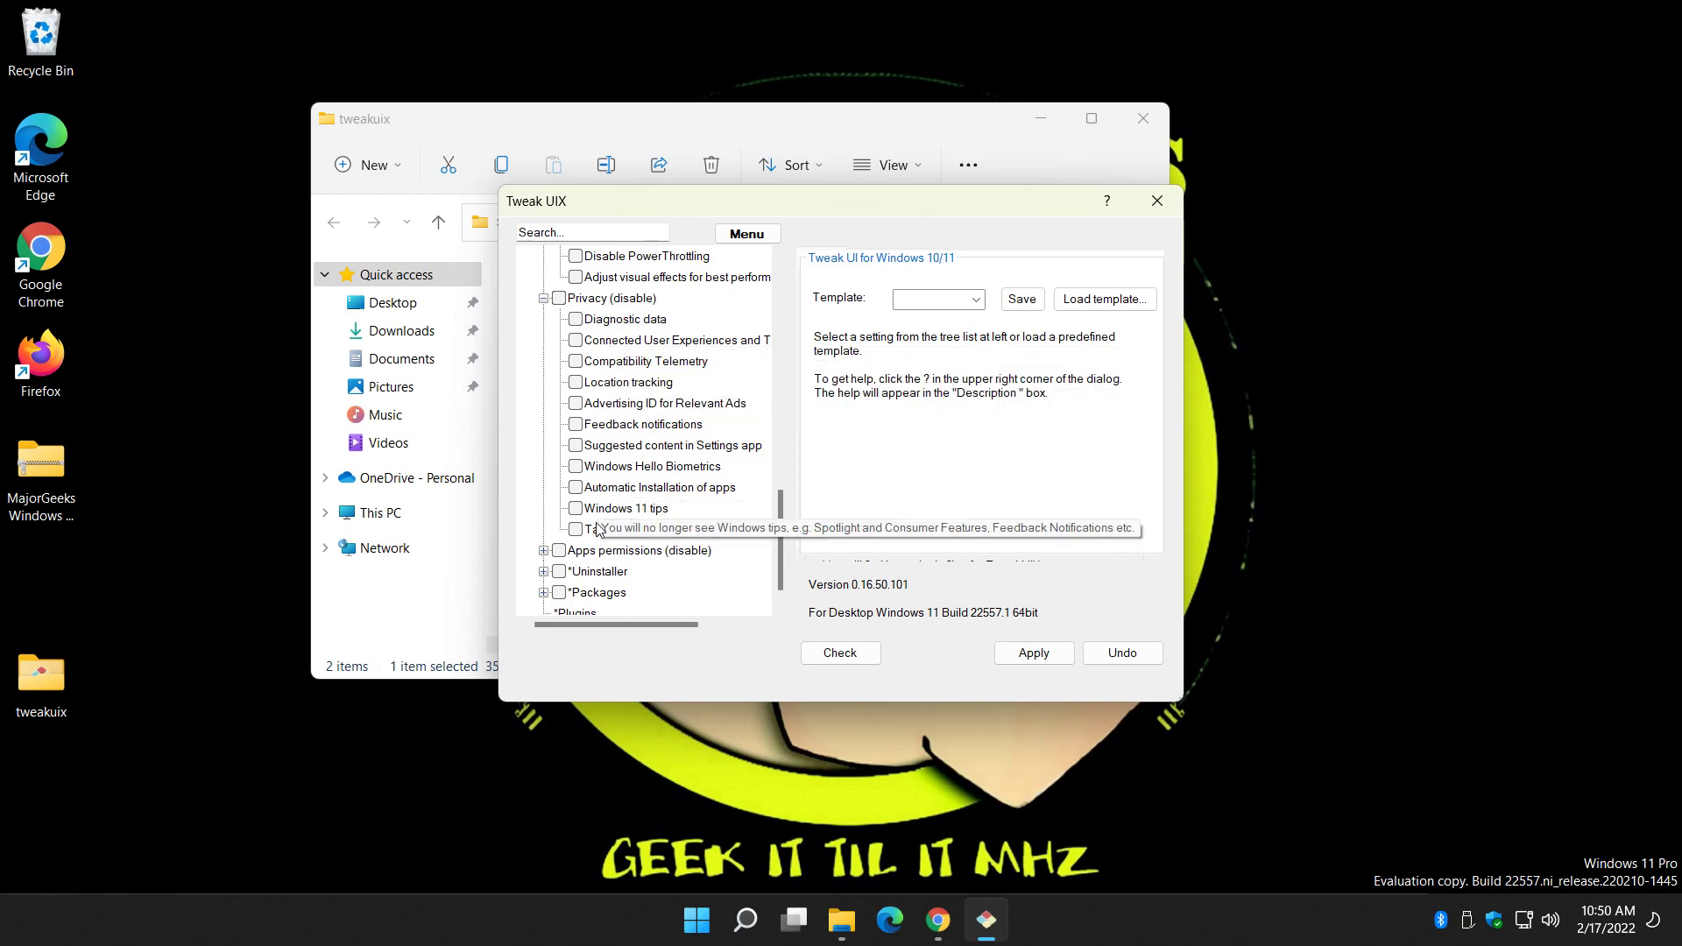
pyautogui.click(544, 550)
pyautogui.scroll(-4, 596, 413)
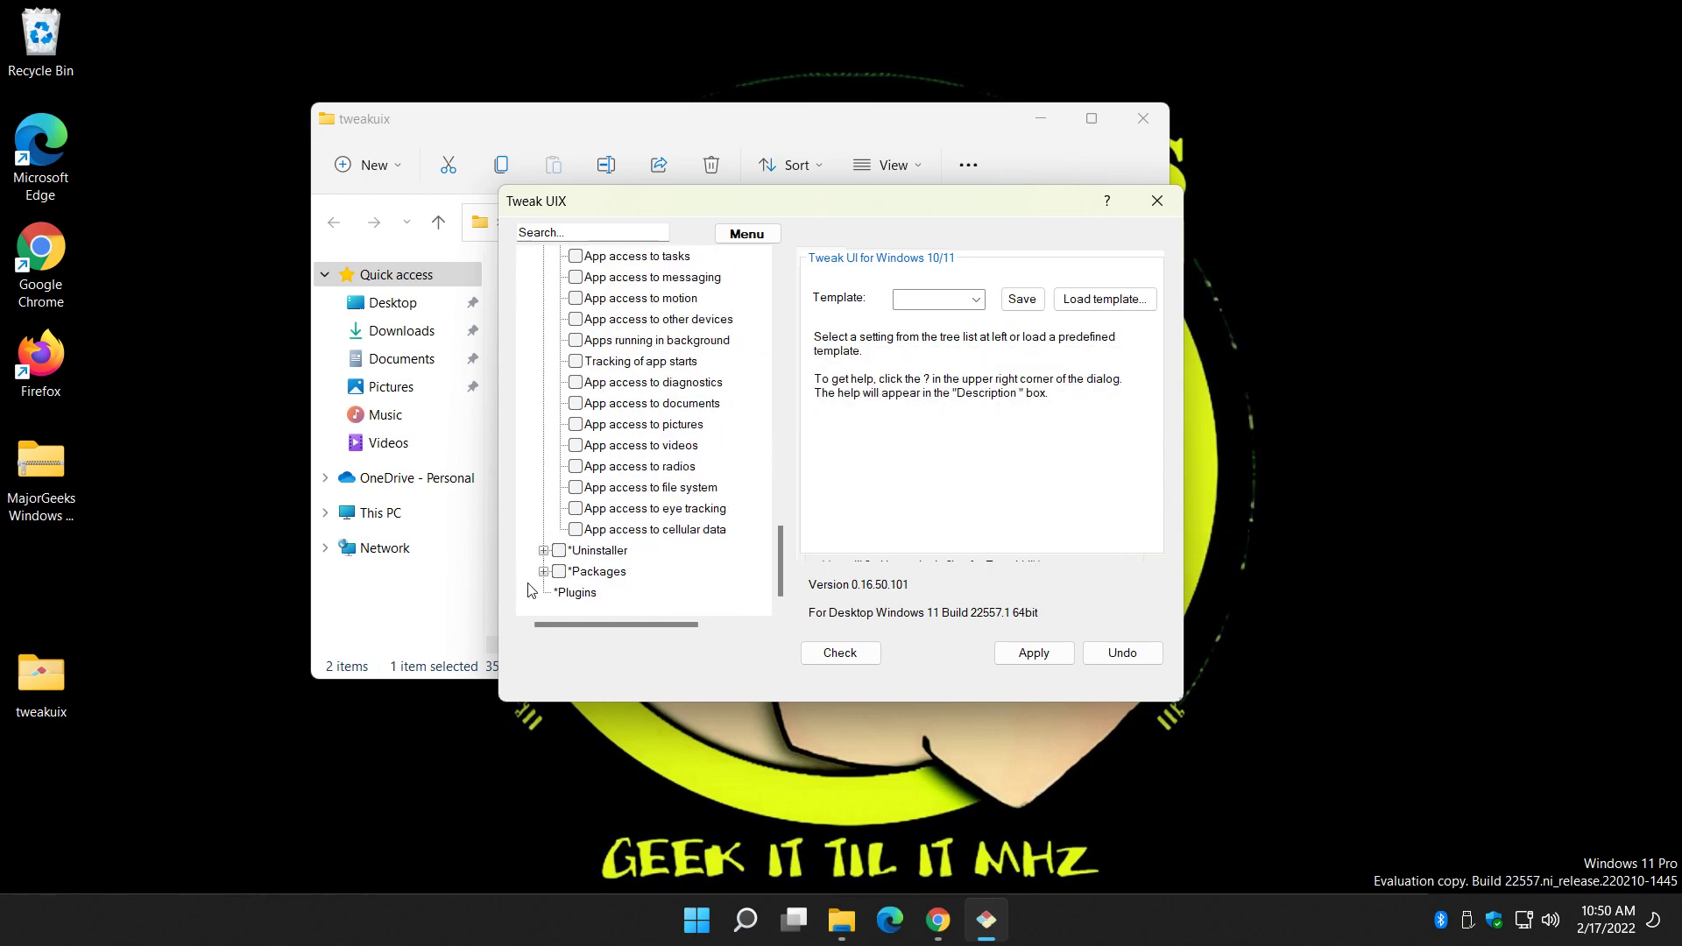
pyautogui.click(544, 551)
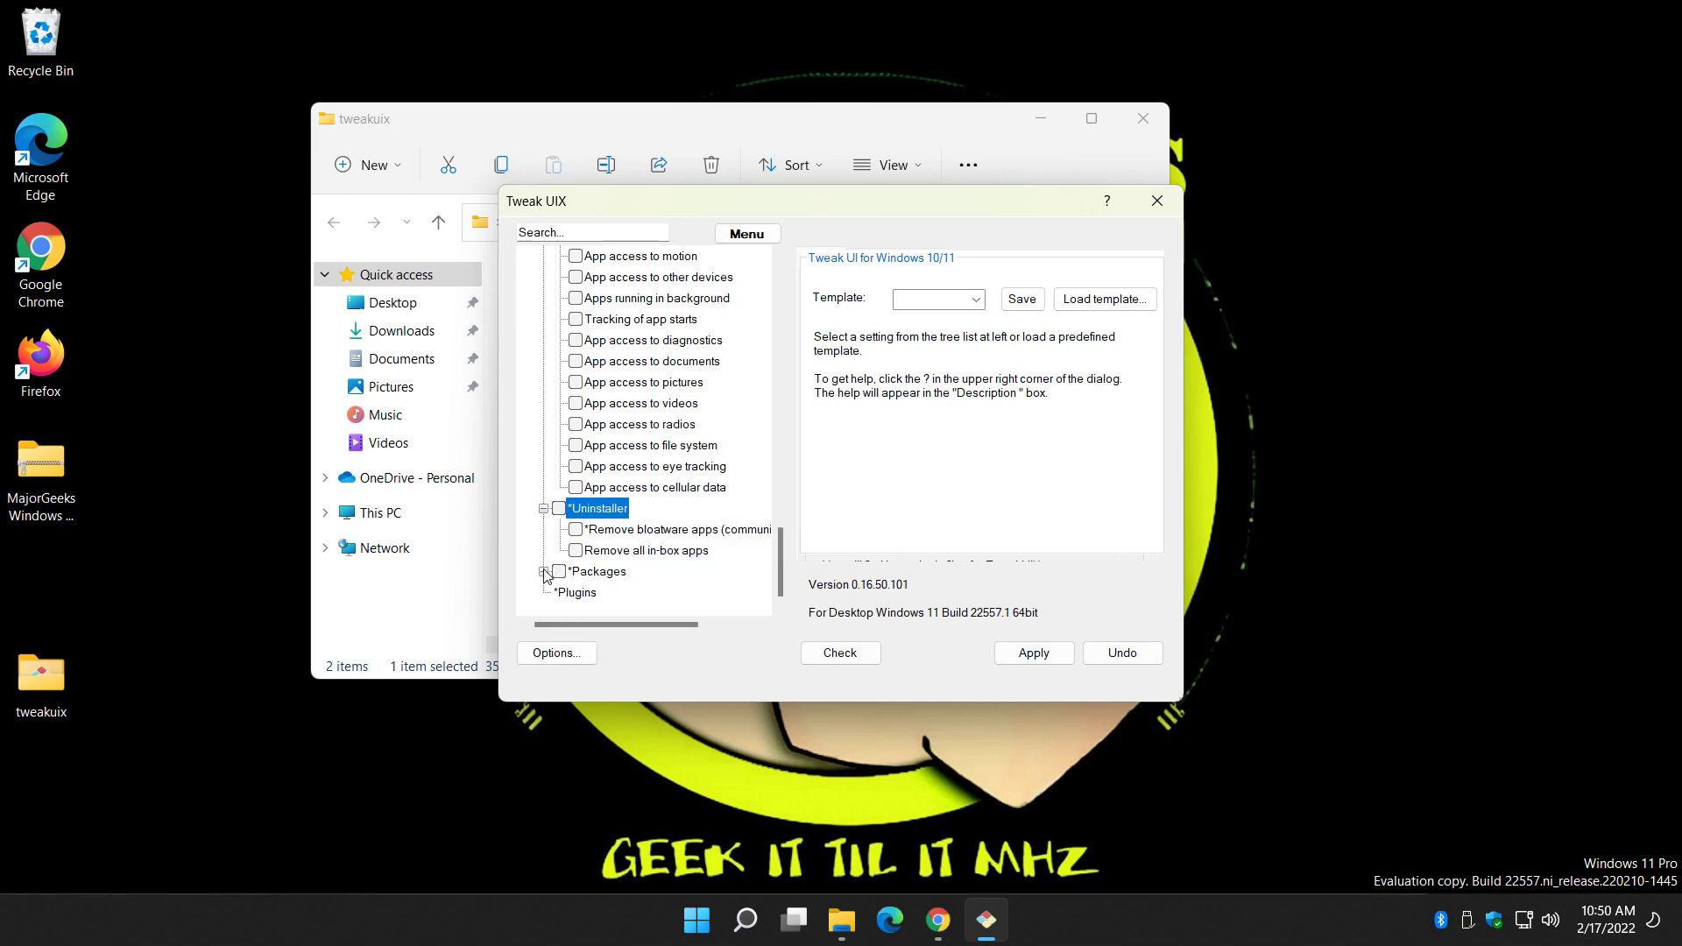
pyautogui.click(544, 572)
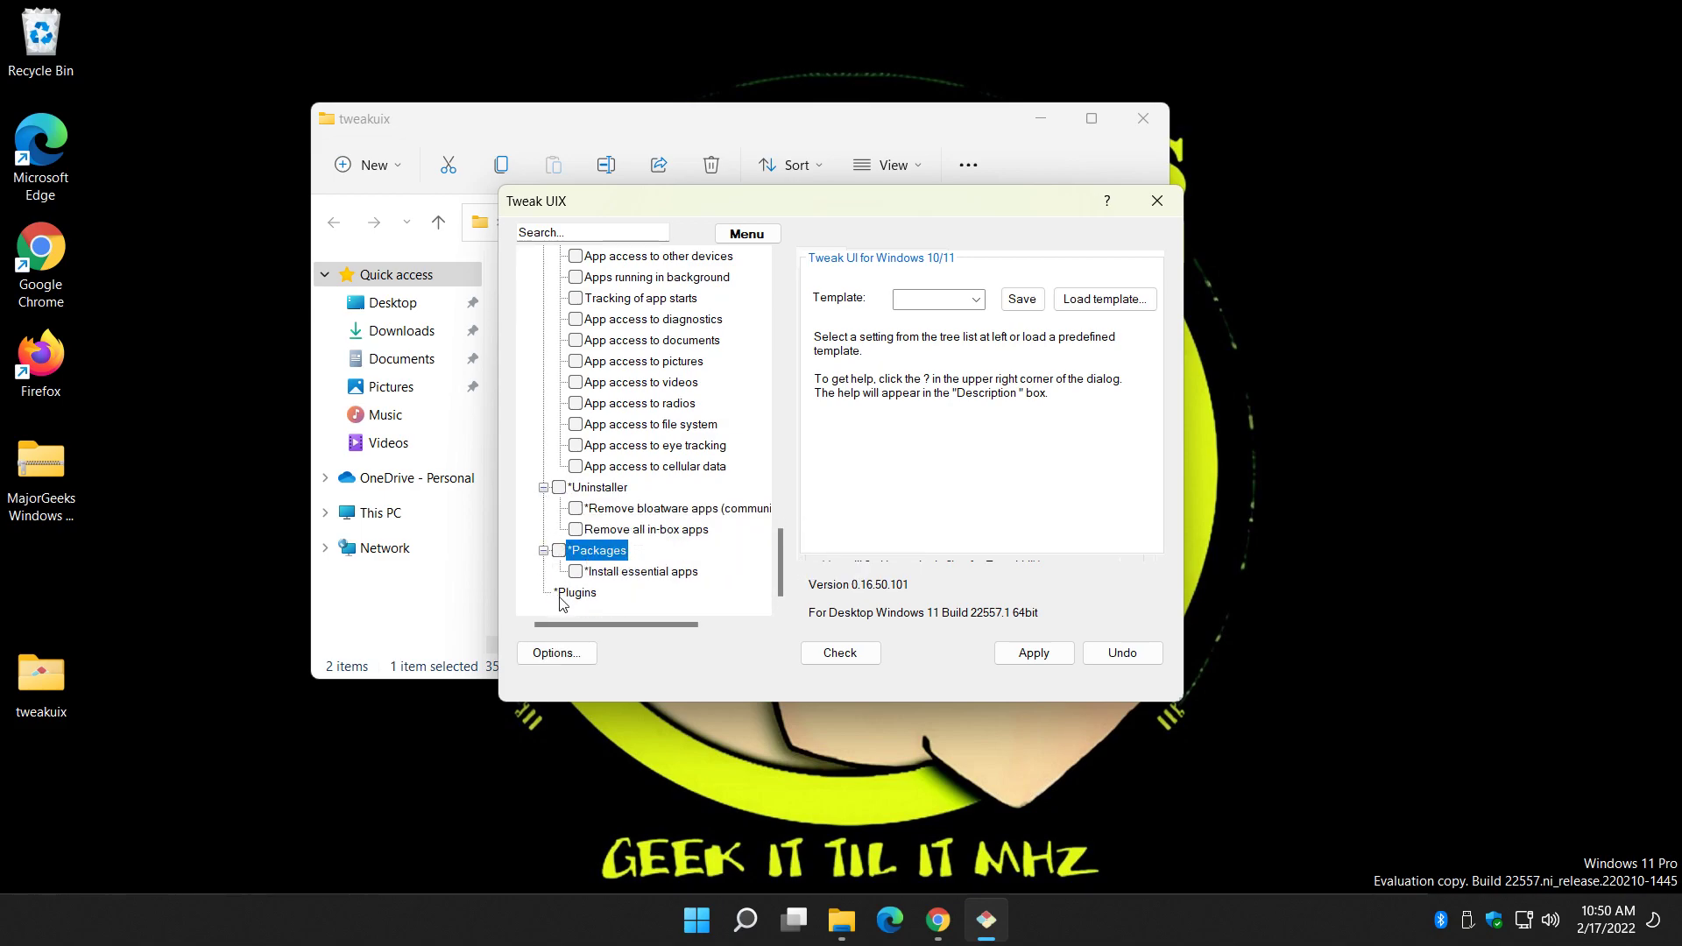
# Open the Plugins page's Advanced plugins tab and drag the window larger
pyautogui.click(575, 593)
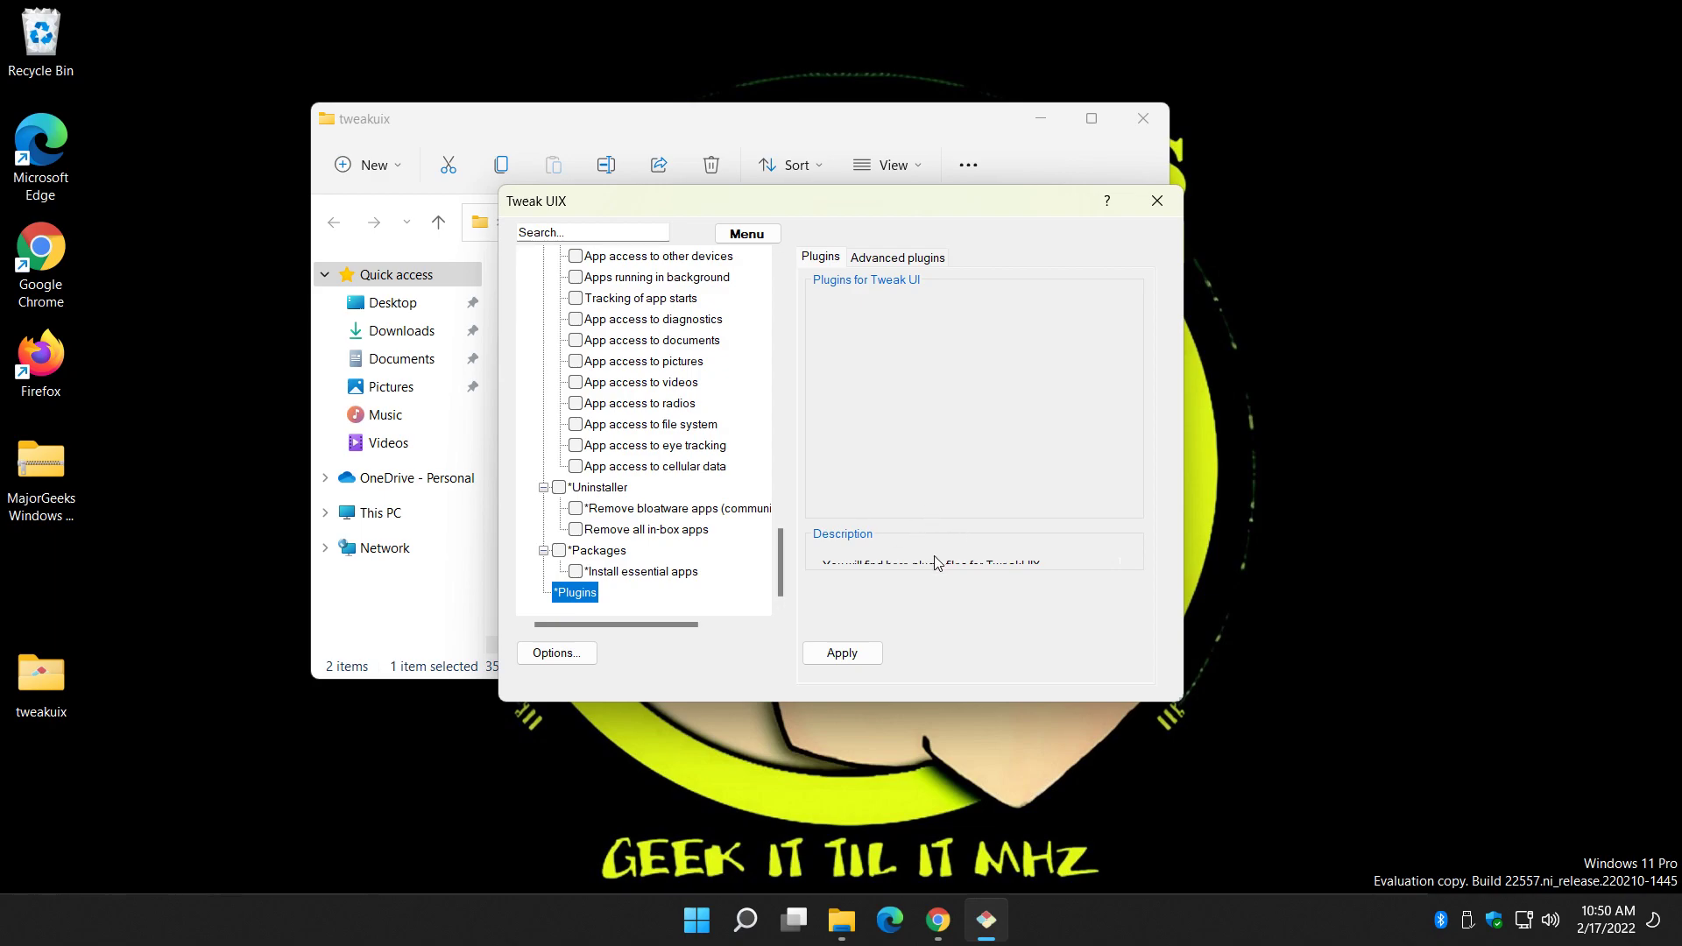
pyautogui.click(848, 306)
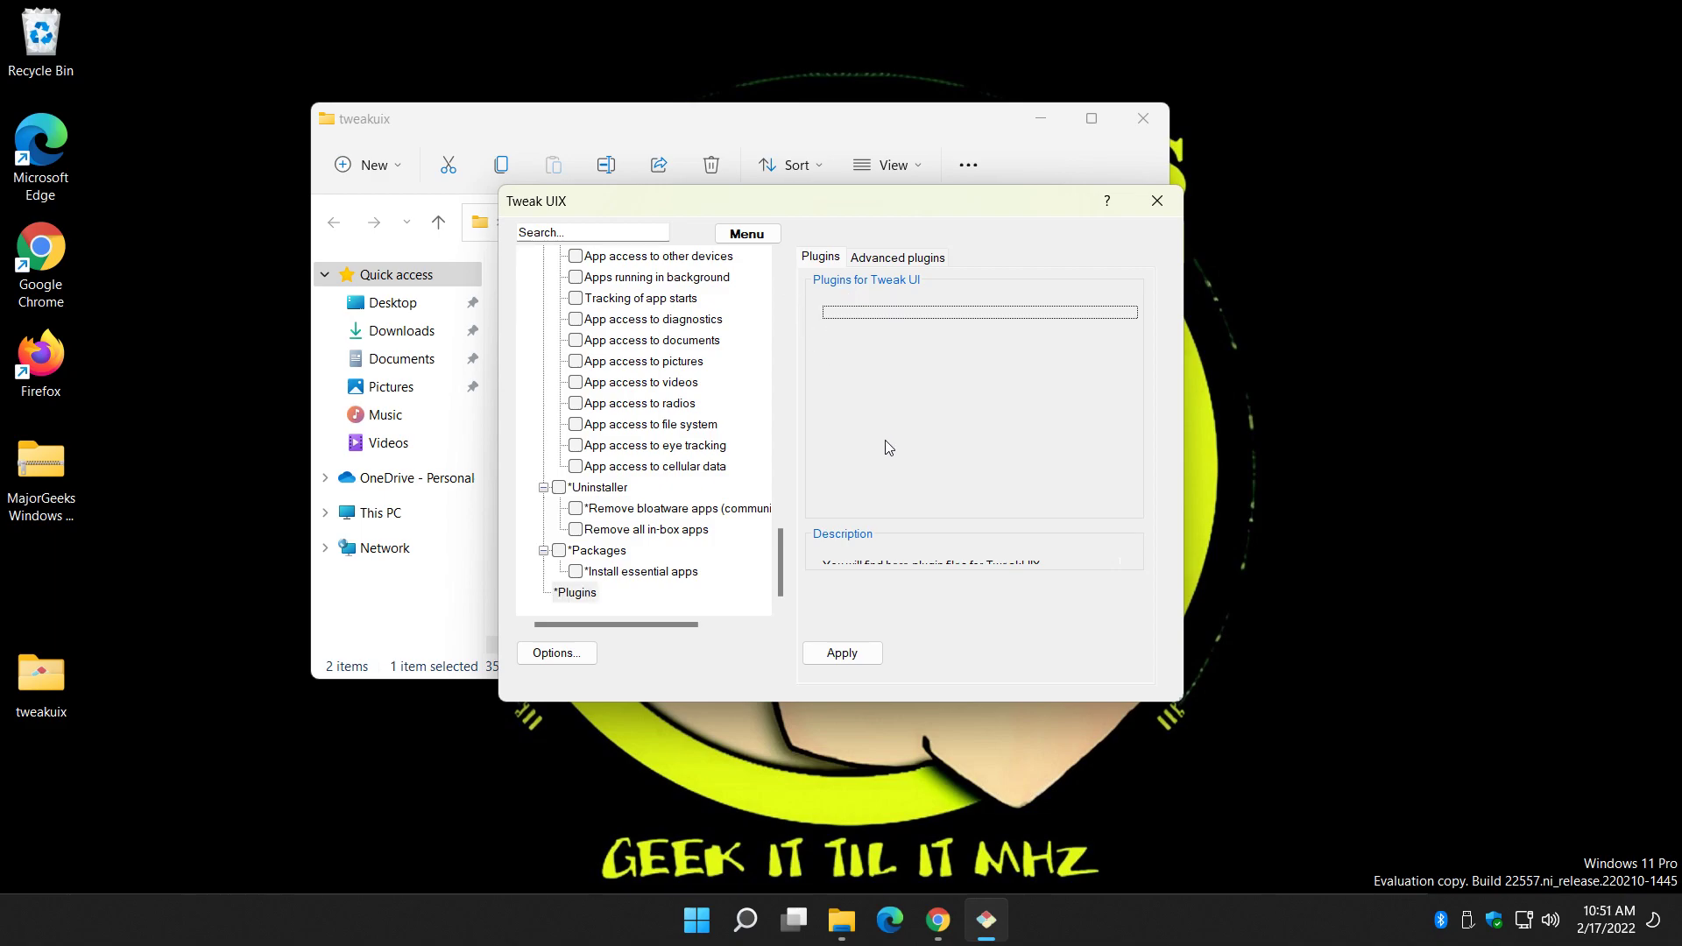
pyautogui.click(886, 263)
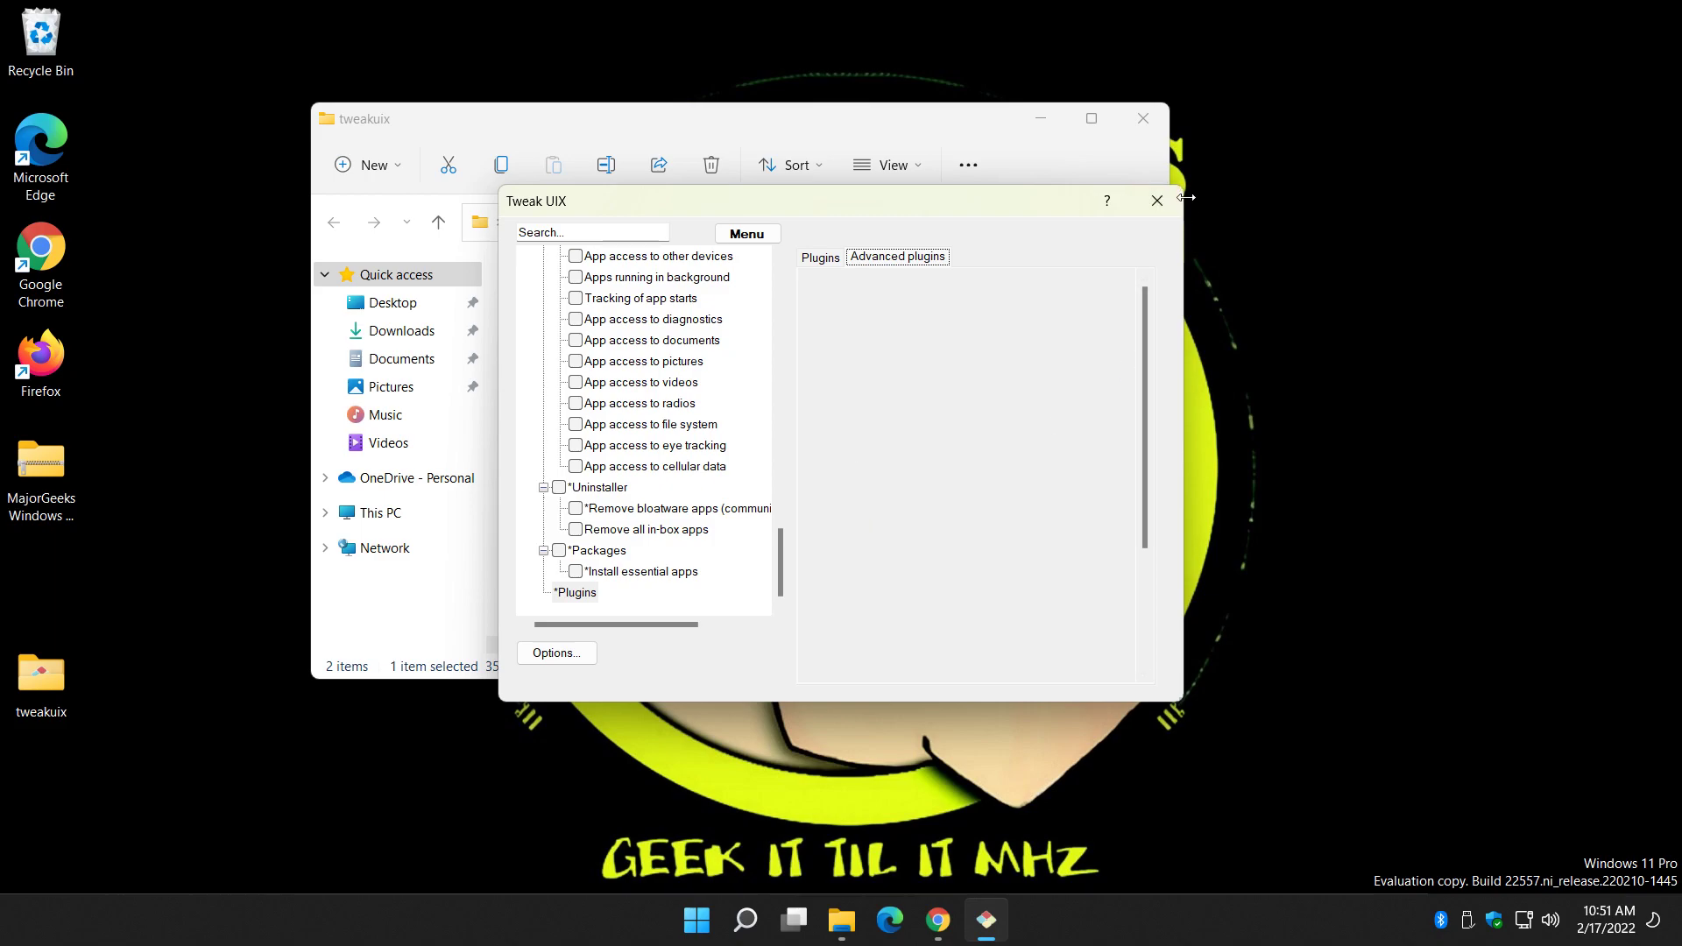
pyautogui.moveTo(1186, 198); pyautogui.dragTo(1459, 198)
pyautogui.moveTo(878, 186); pyautogui.dragTo(798, 98)
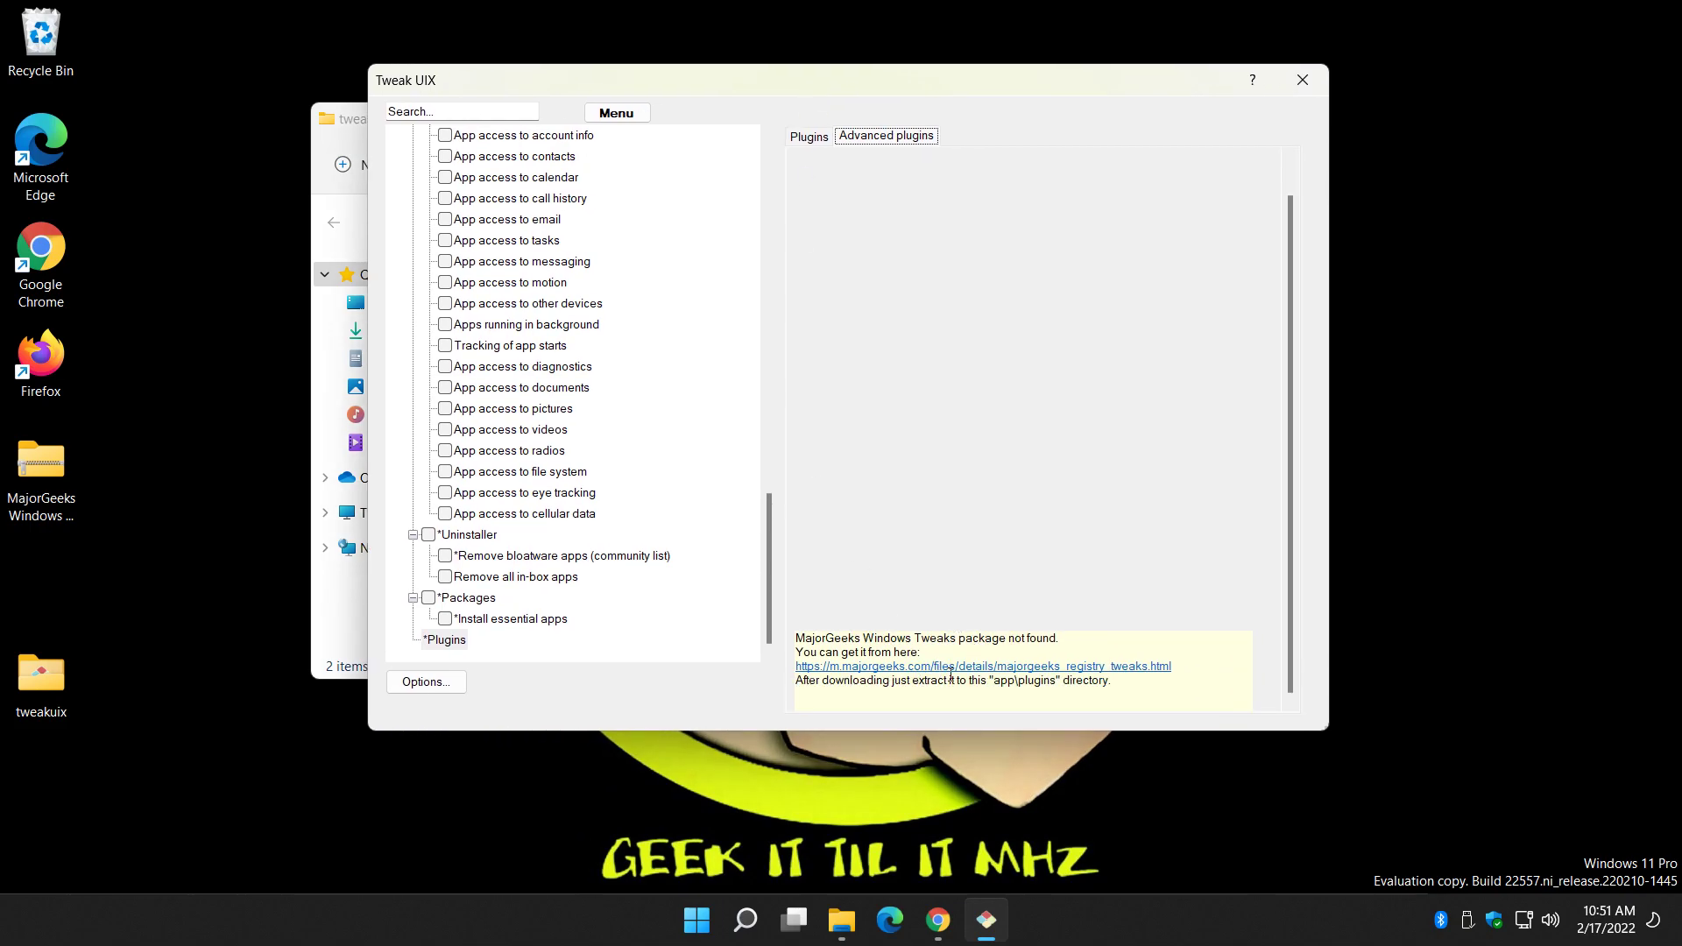
# Collapse and re-expand the Tweak UI tree, glance at Menu, then show About for 0.16.50.101
pyautogui.scroll(20, 509, 599)
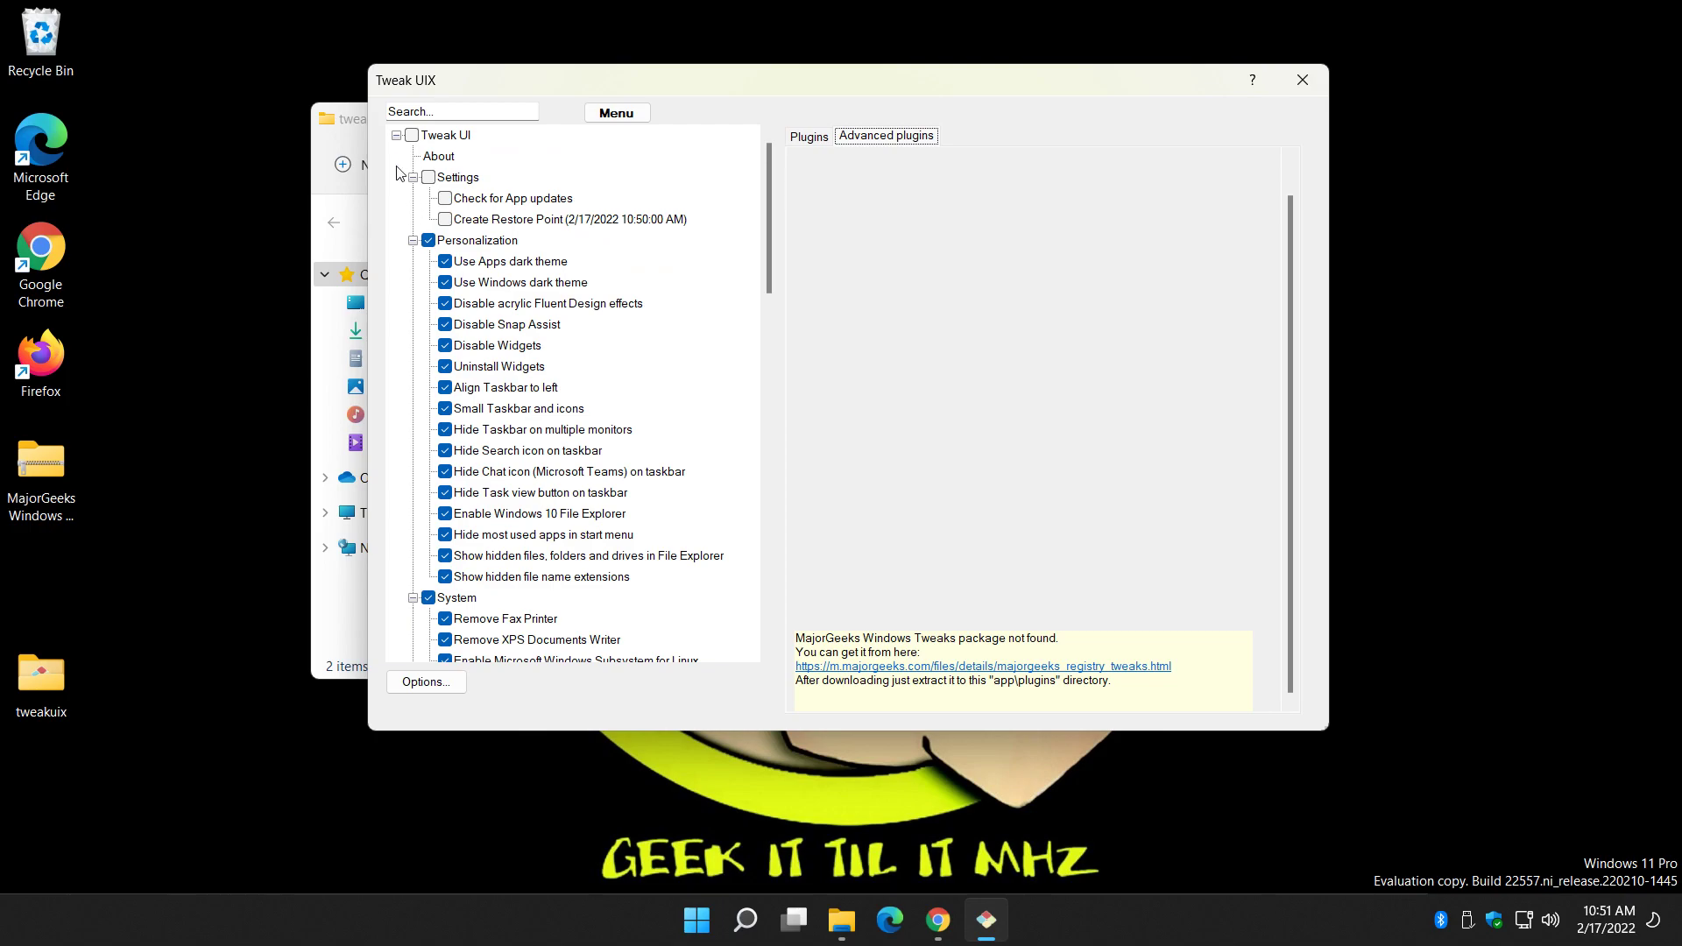
pyautogui.click(396, 136)
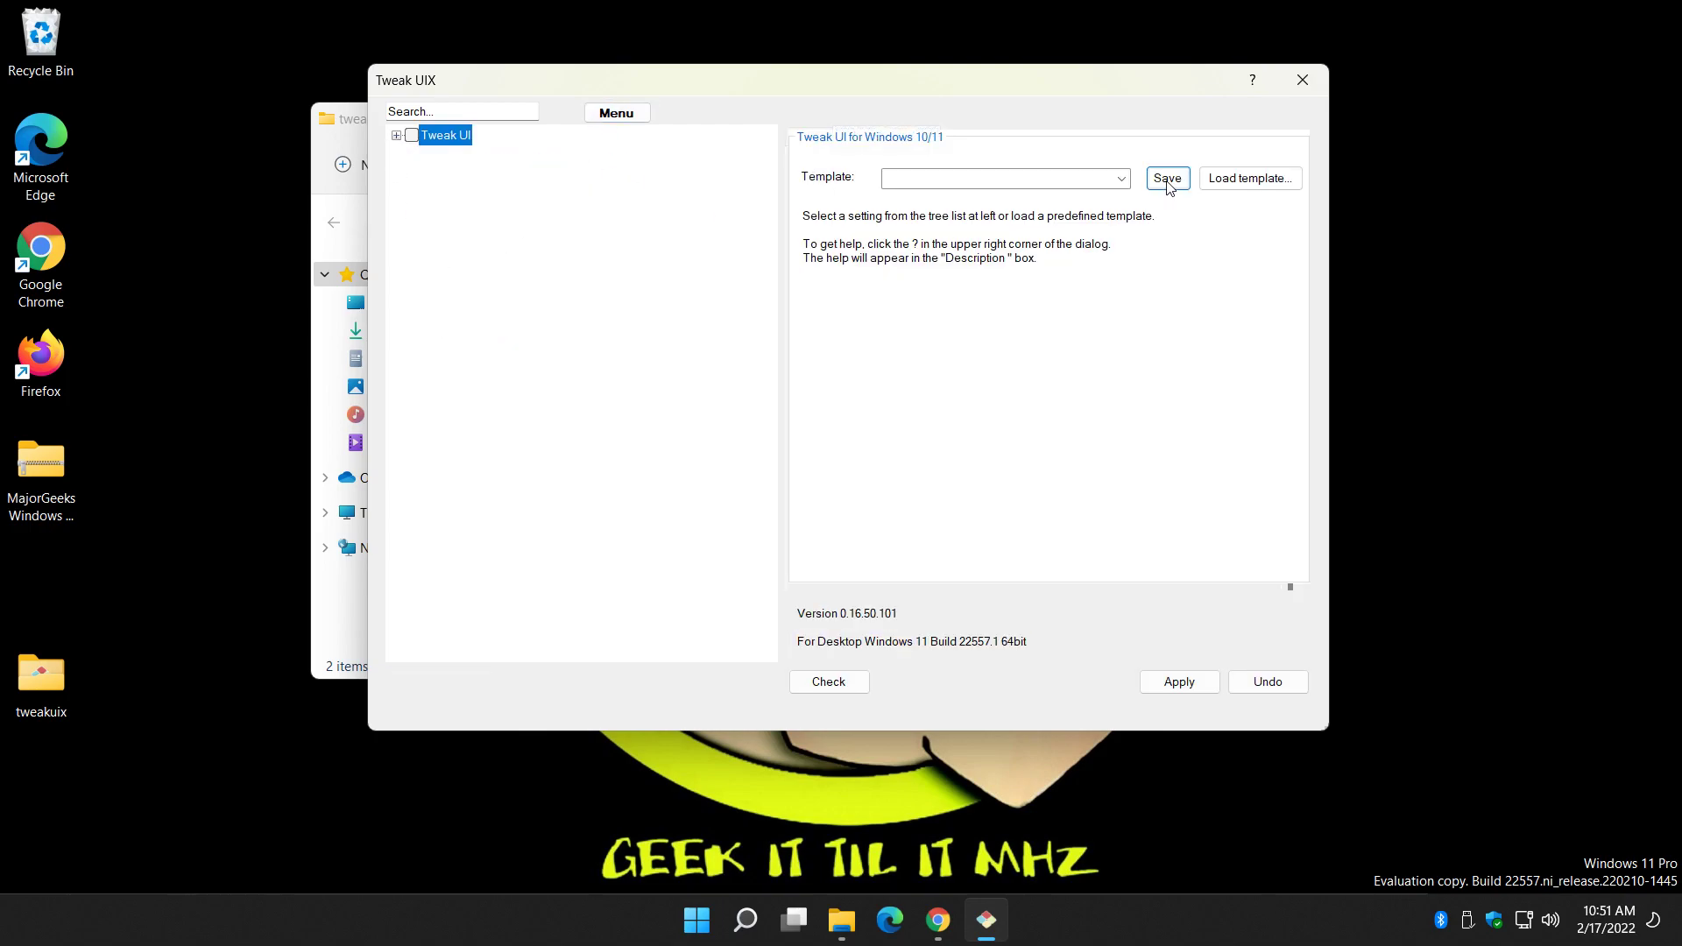
pyautogui.click(611, 121)
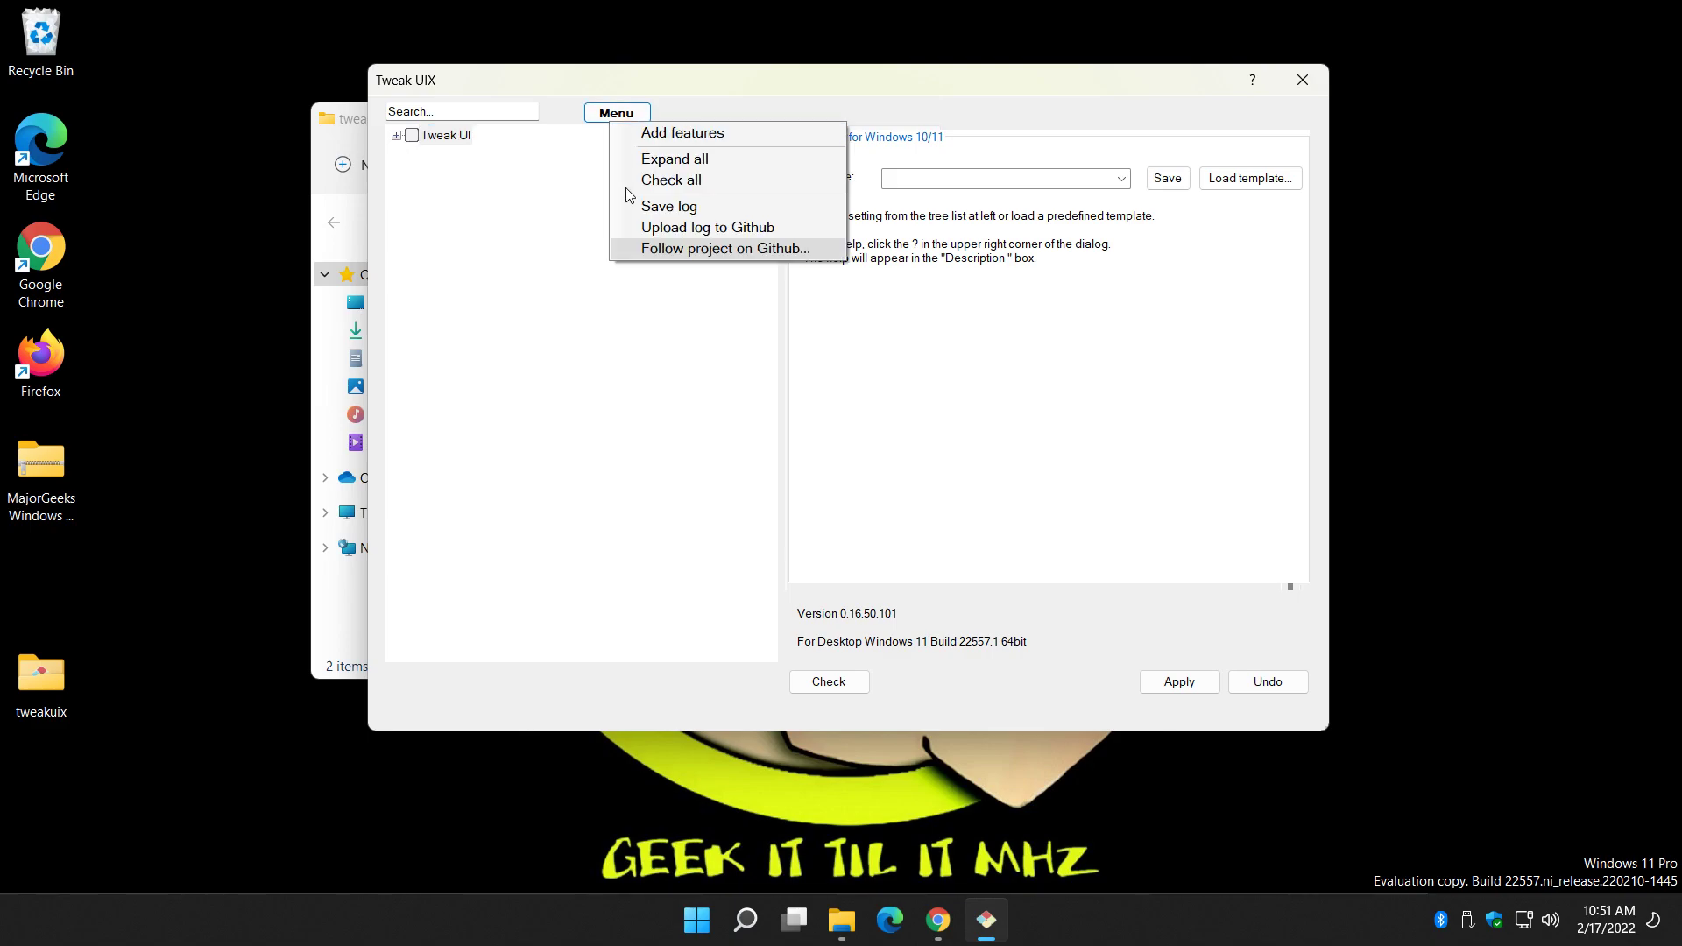
pyautogui.click(539, 242)
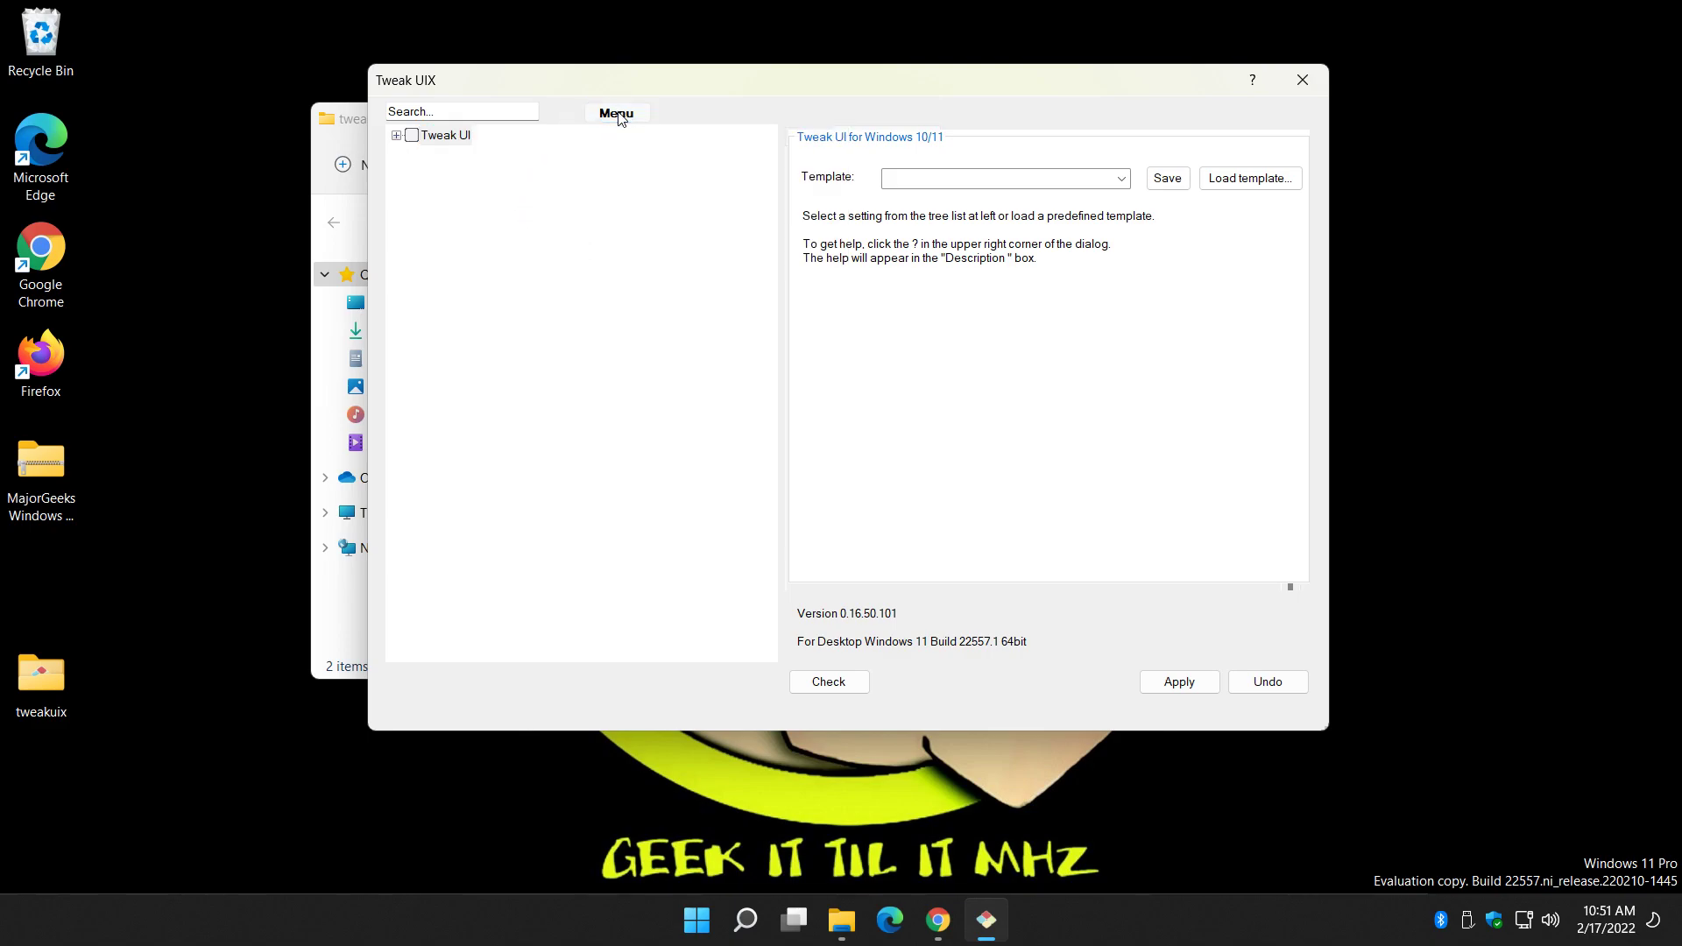
pyautogui.click(616, 113)
pyautogui.click(398, 136)
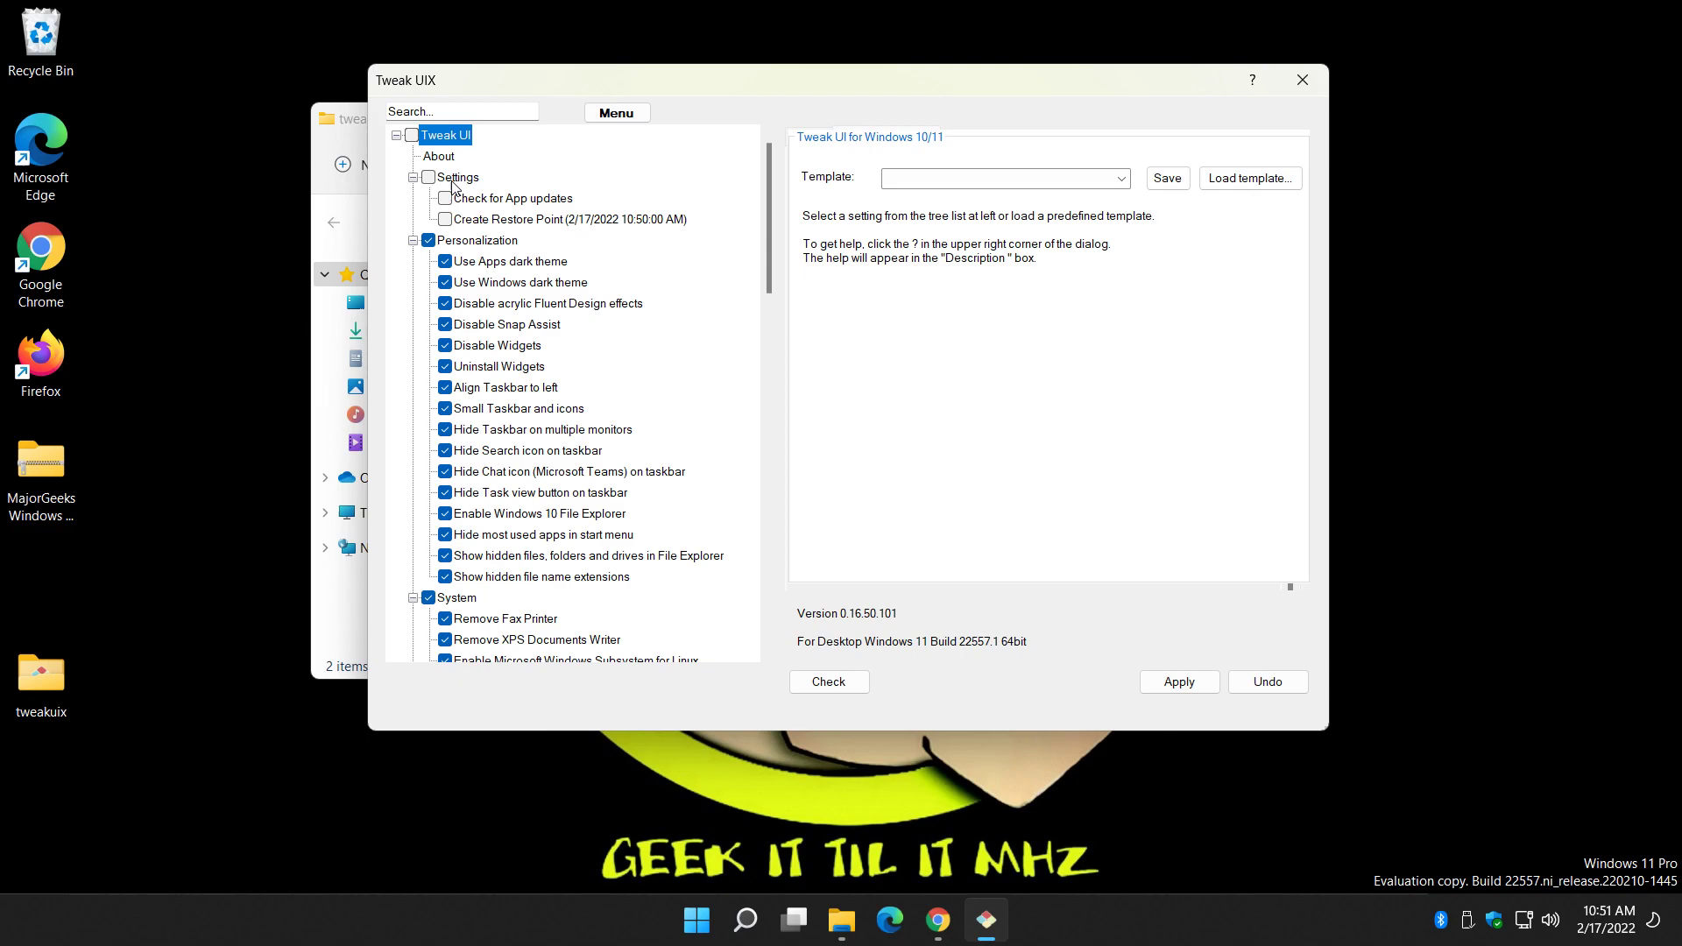
pyautogui.click(438, 156)
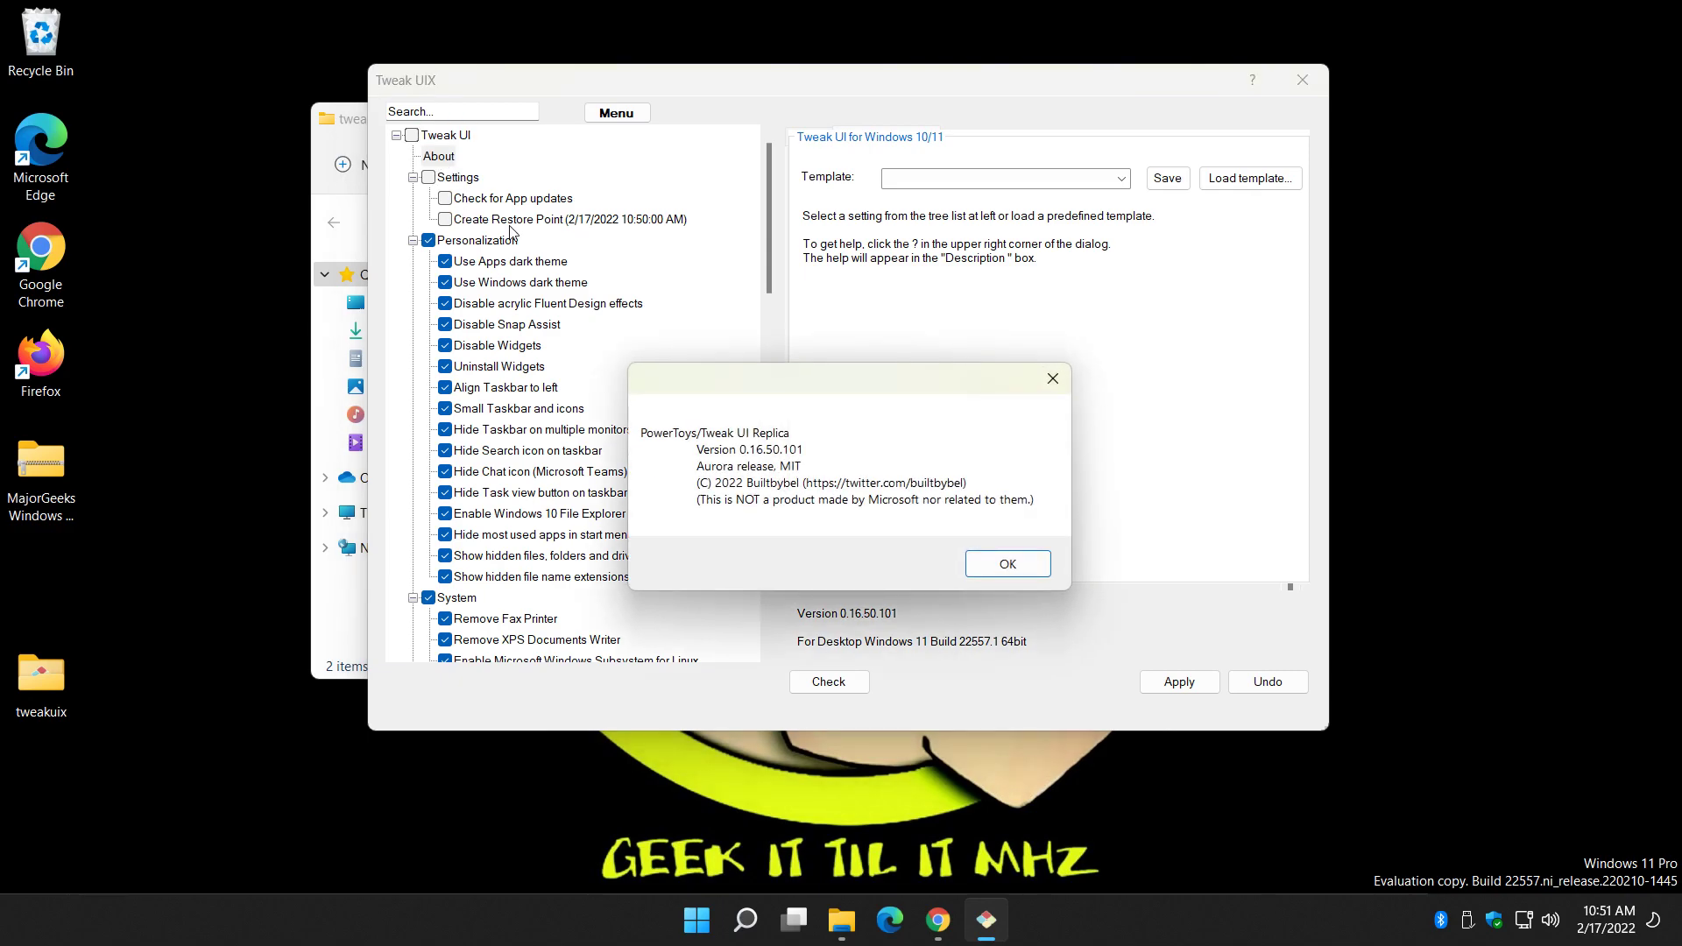
# Close the About box, select Settings > Create Restore Point, then close Tweak UIX
pyautogui.click(1038, 564)
pyautogui.click(459, 178)
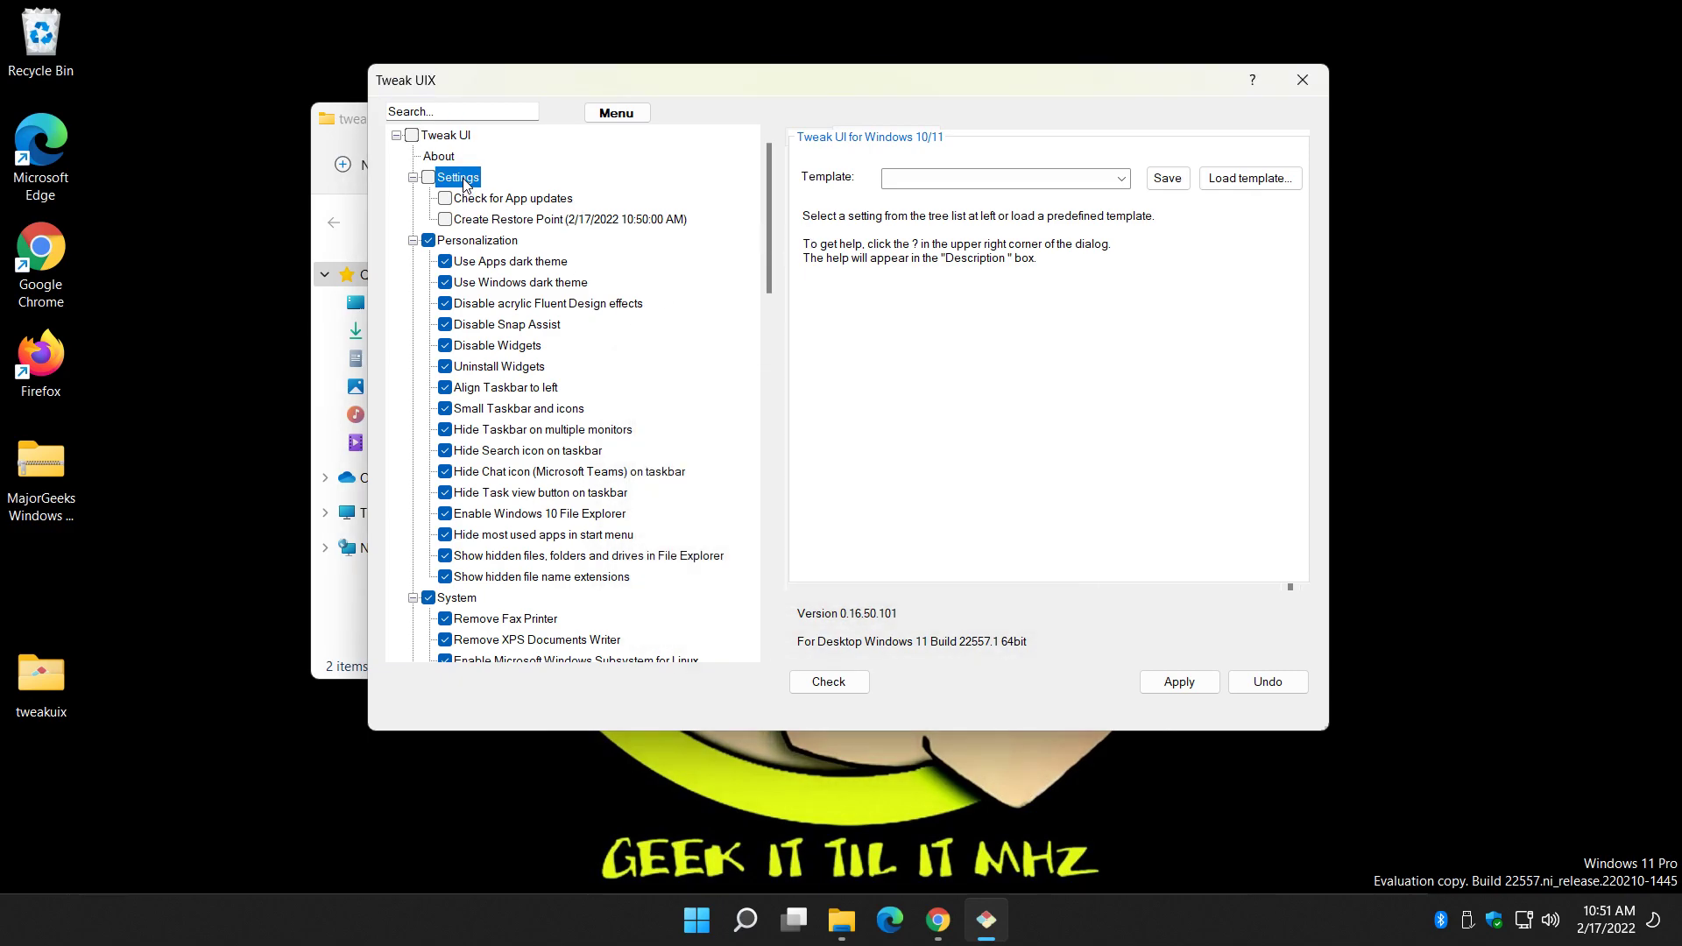
pyautogui.click(525, 220)
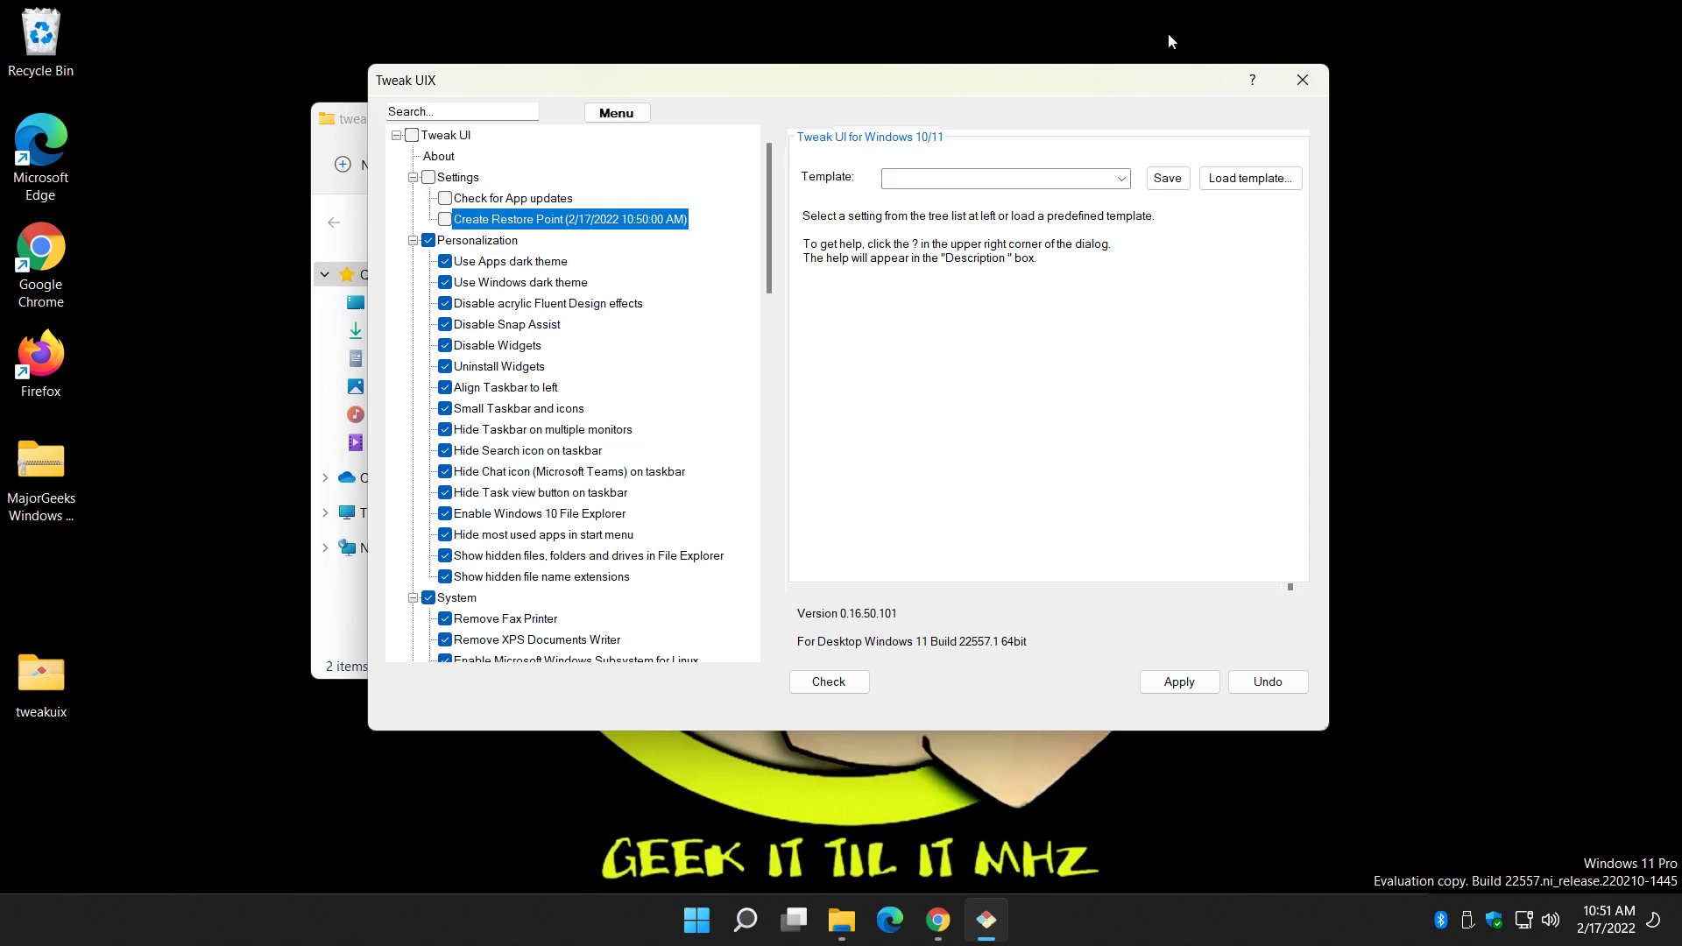
pyautogui.click(1304, 80)
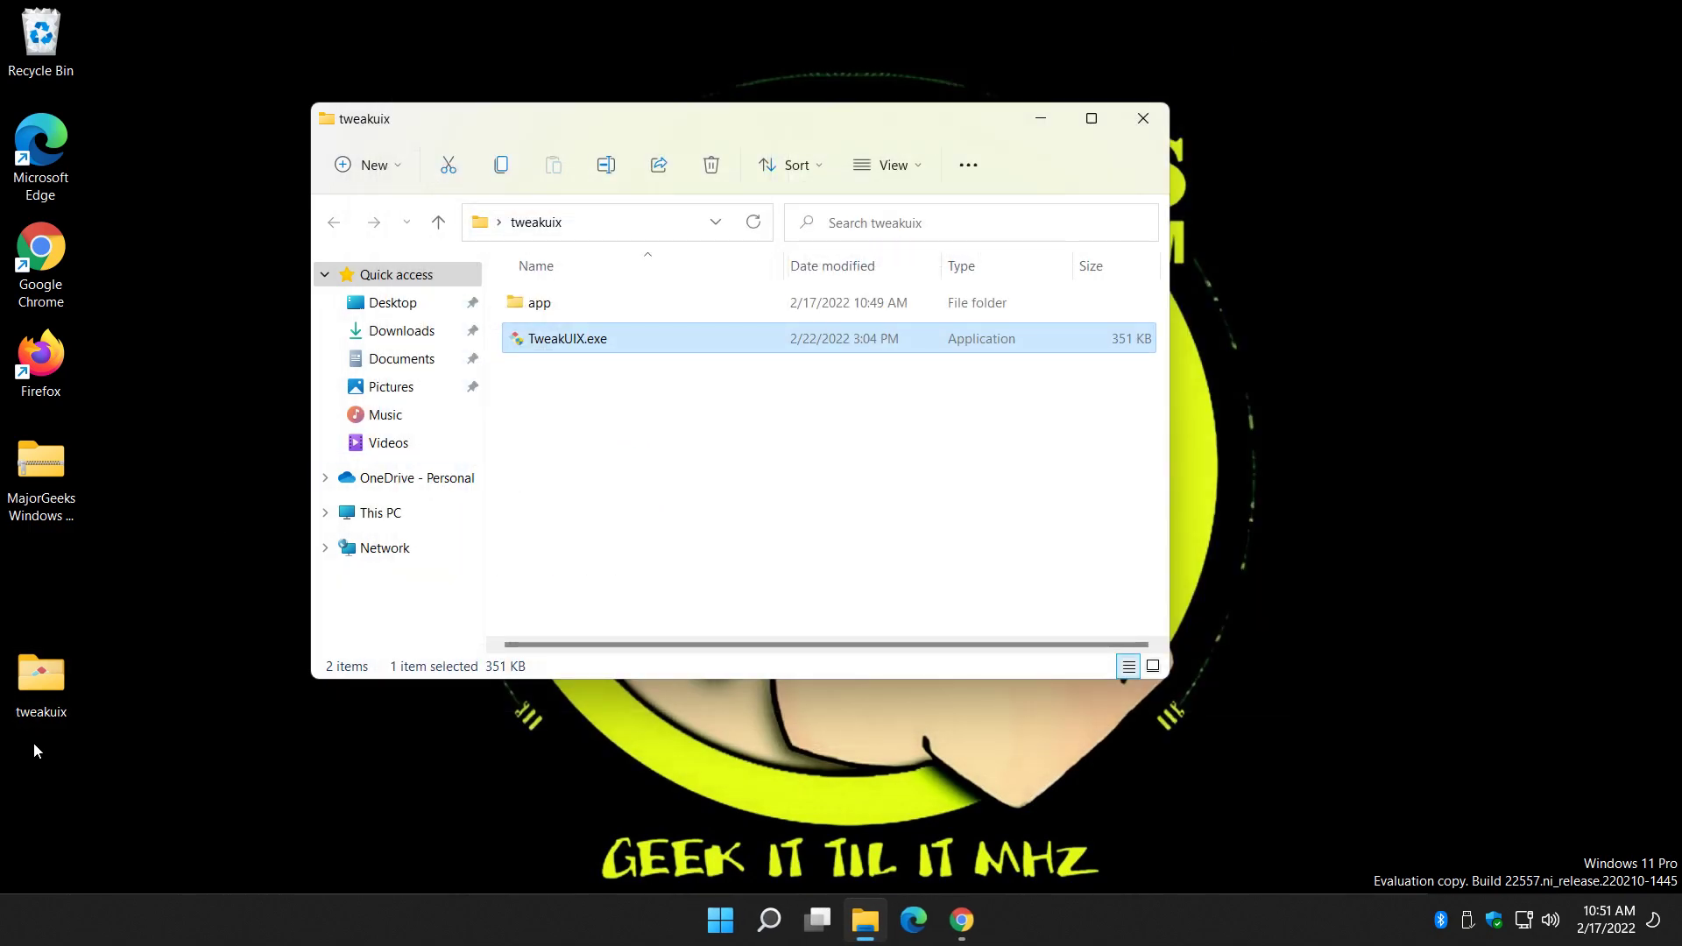
# Open the MajorGeeks Windows Tweaks zip on the desktop and put away the tweakuix folder window
pyautogui.click(59, 475)
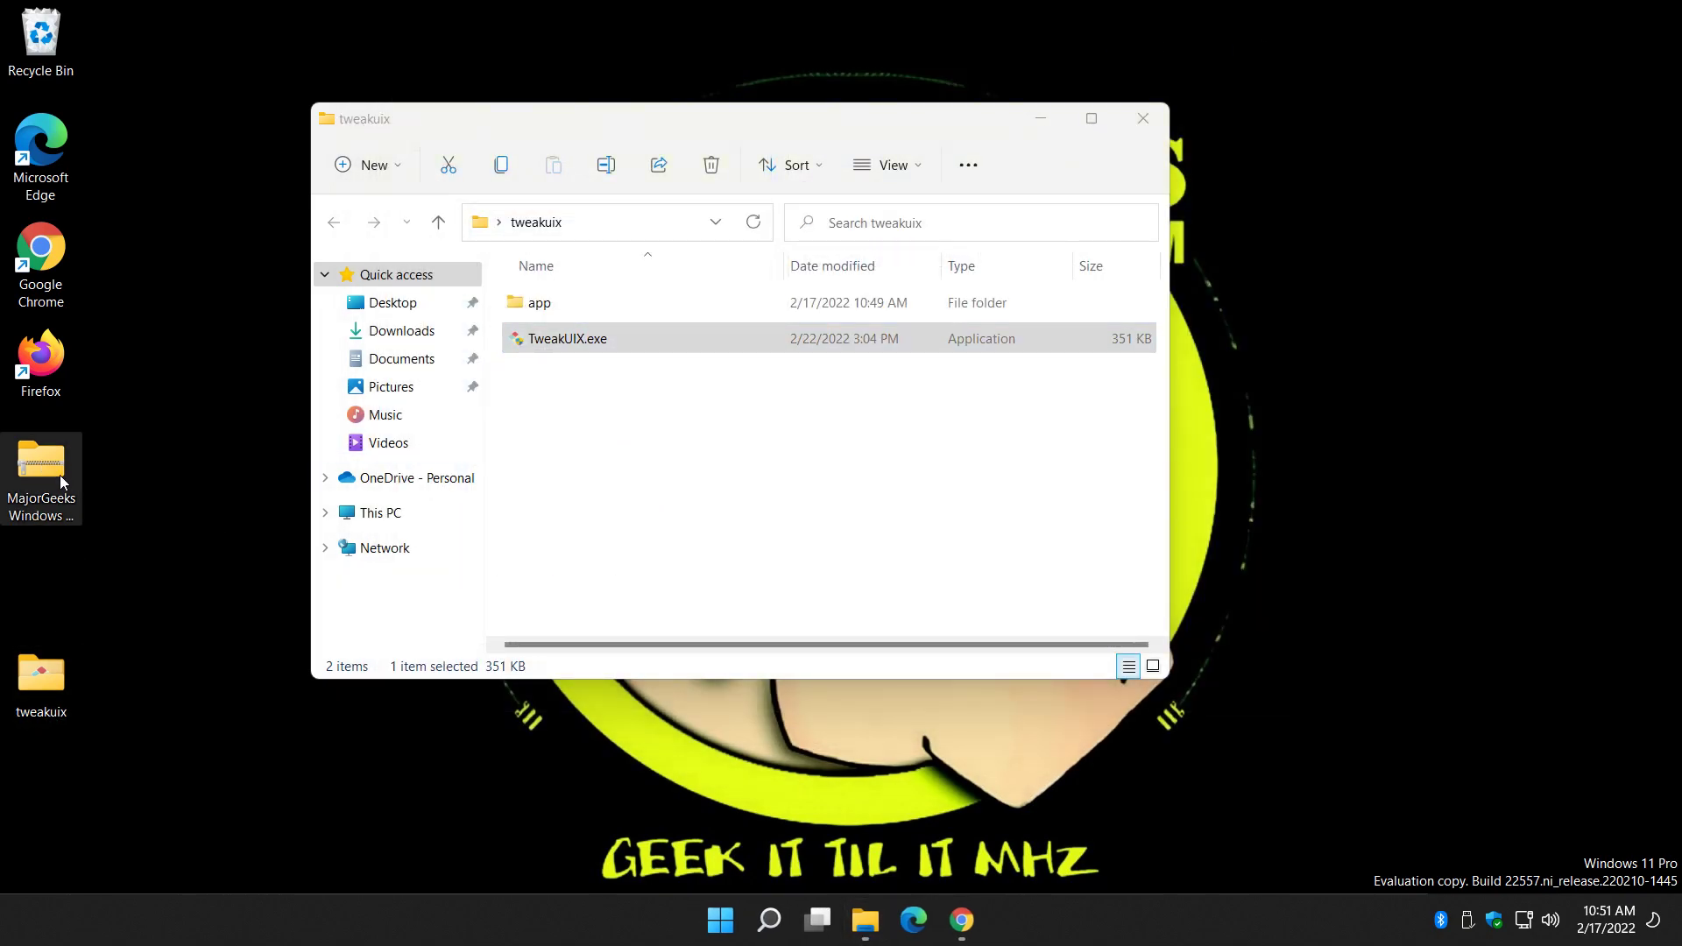
pyautogui.doubleClick(59, 475)
pyautogui.click(864, 114)
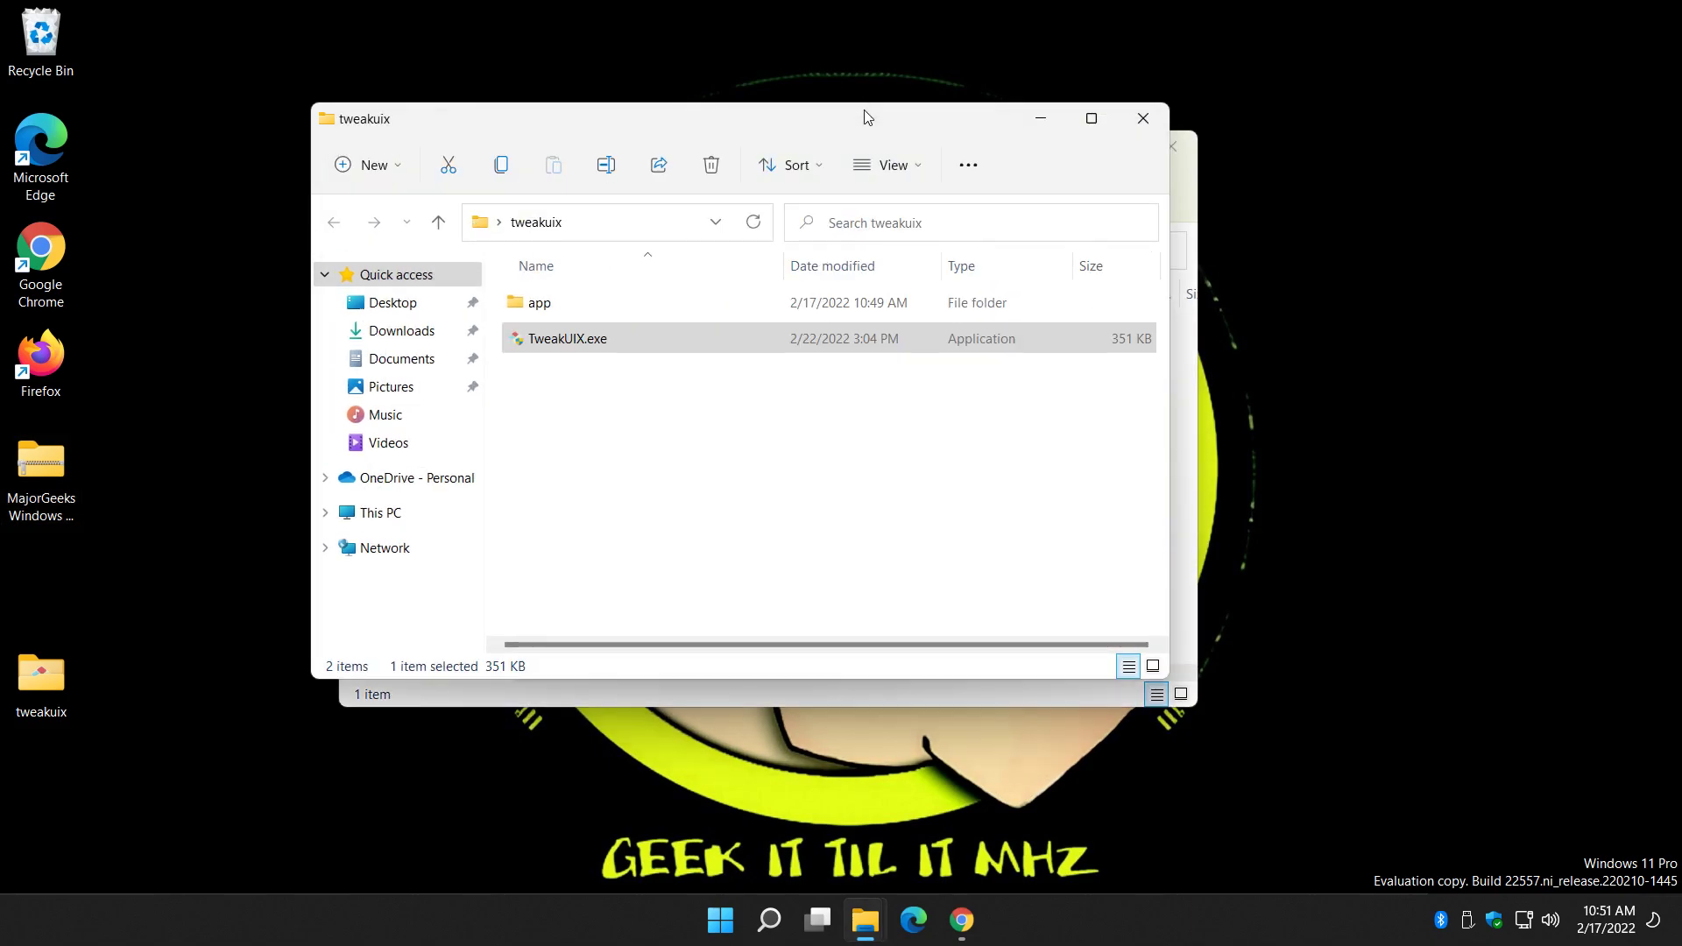
pyautogui.click(1143, 118)
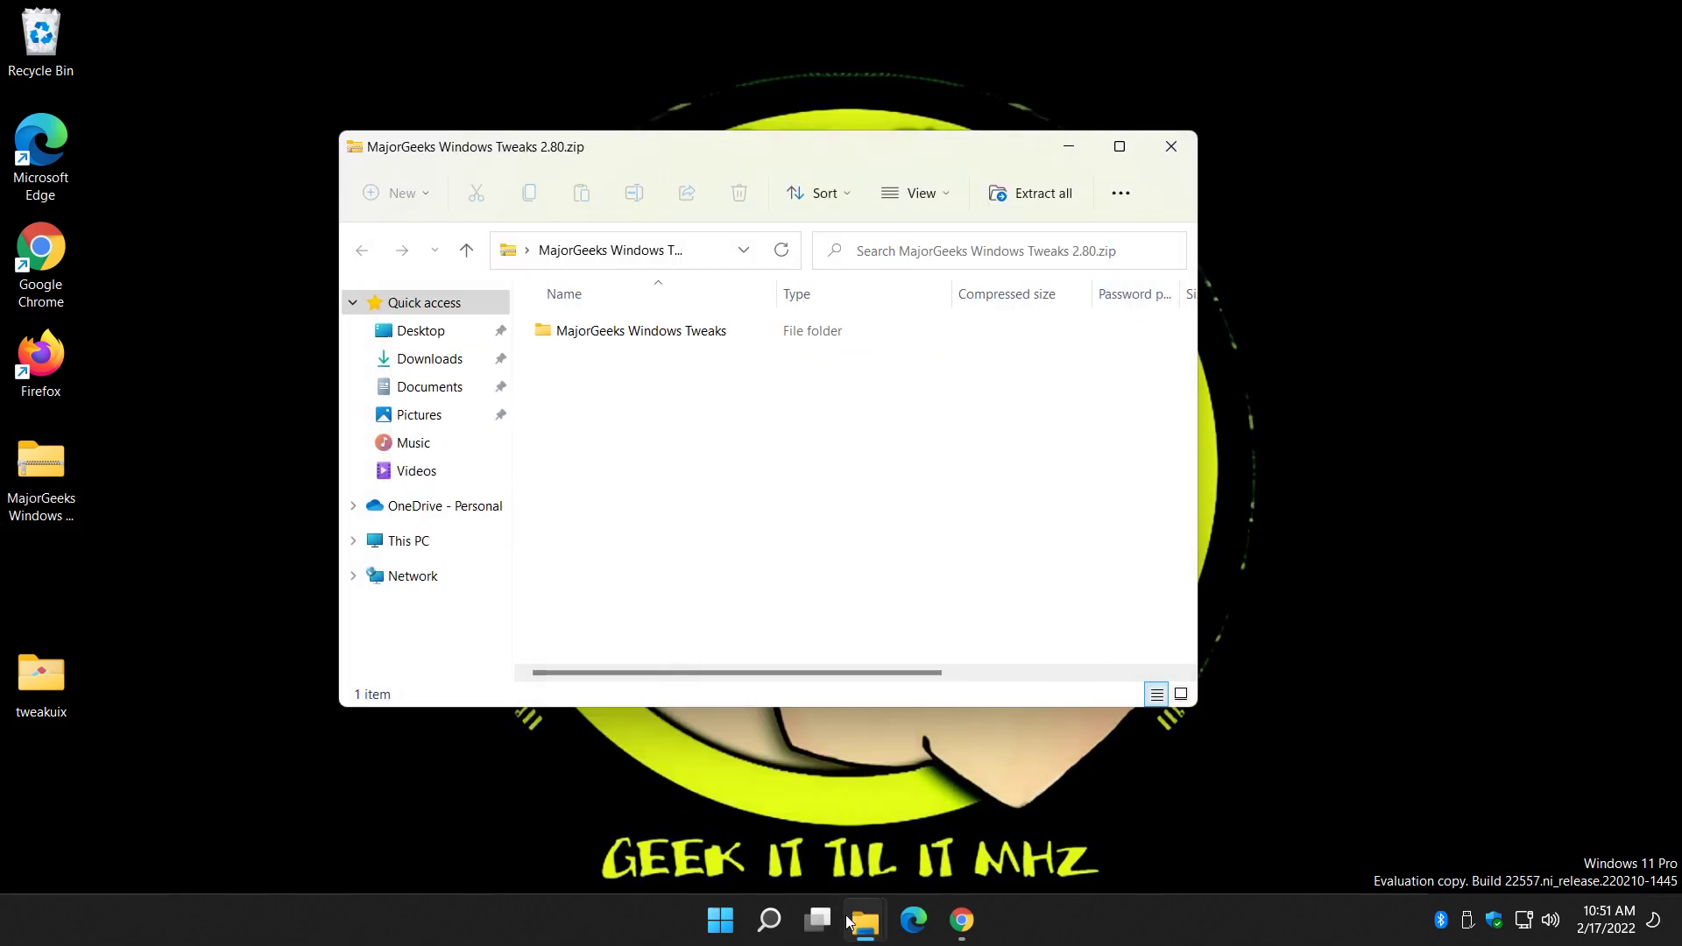
# Scroll the Tweak UIX page in Chrome to the plugin instructions and close both Explorer windows
pyautogui.click(961, 923)
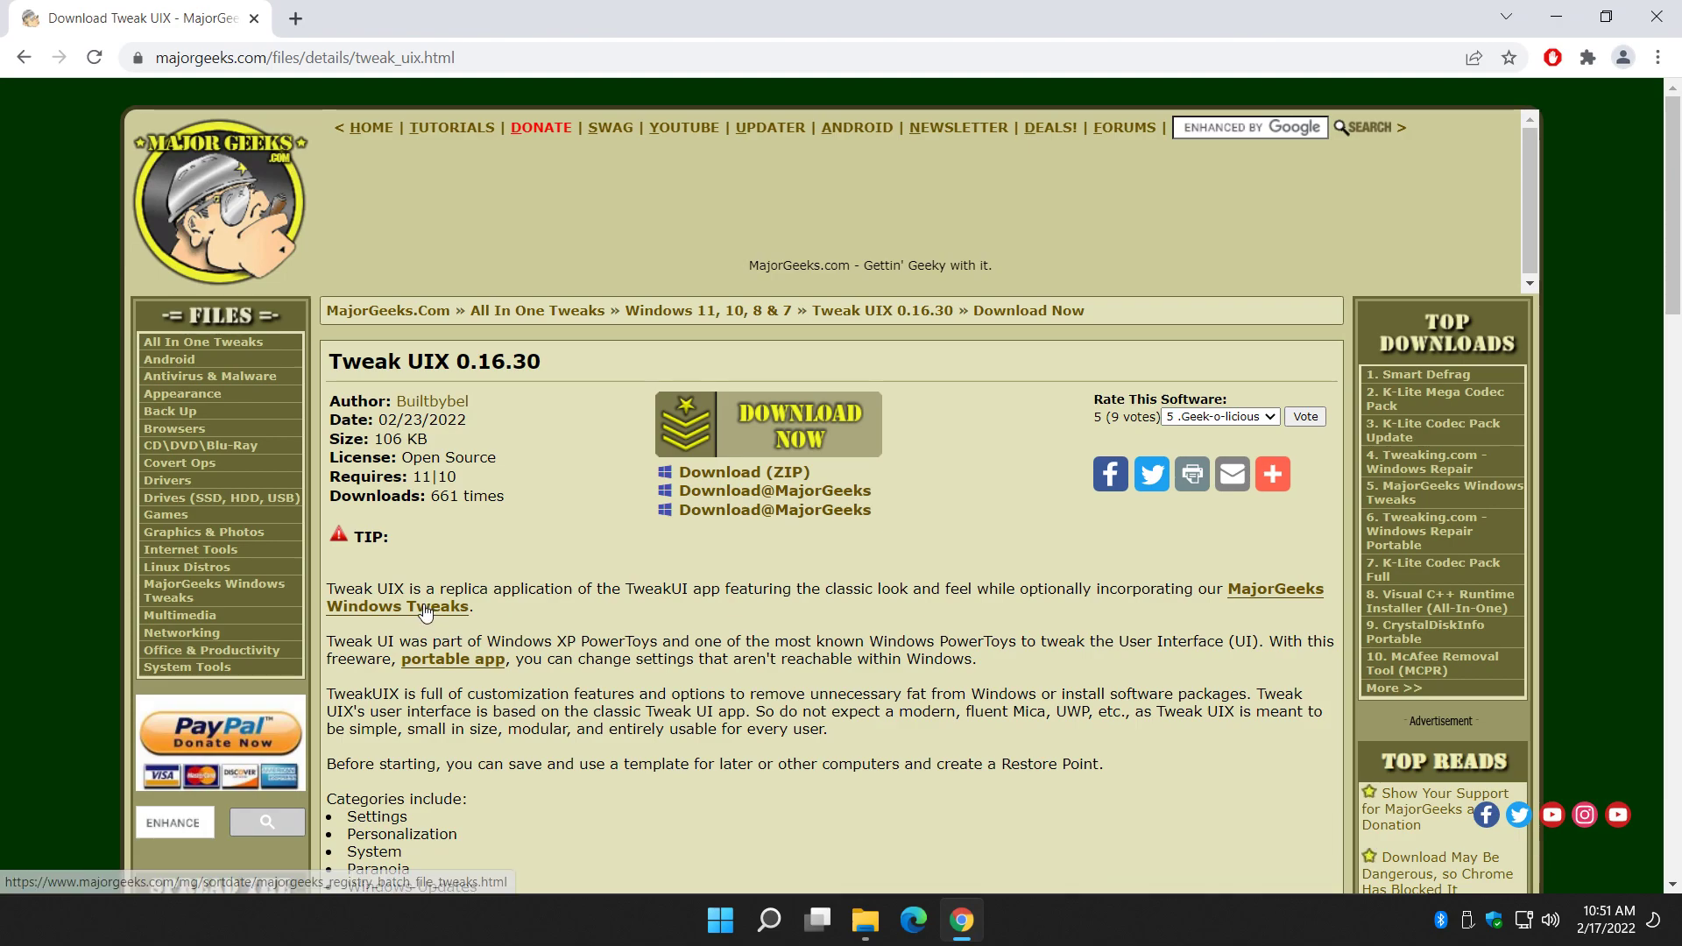
pyautogui.scroll(-5, 701, 685)
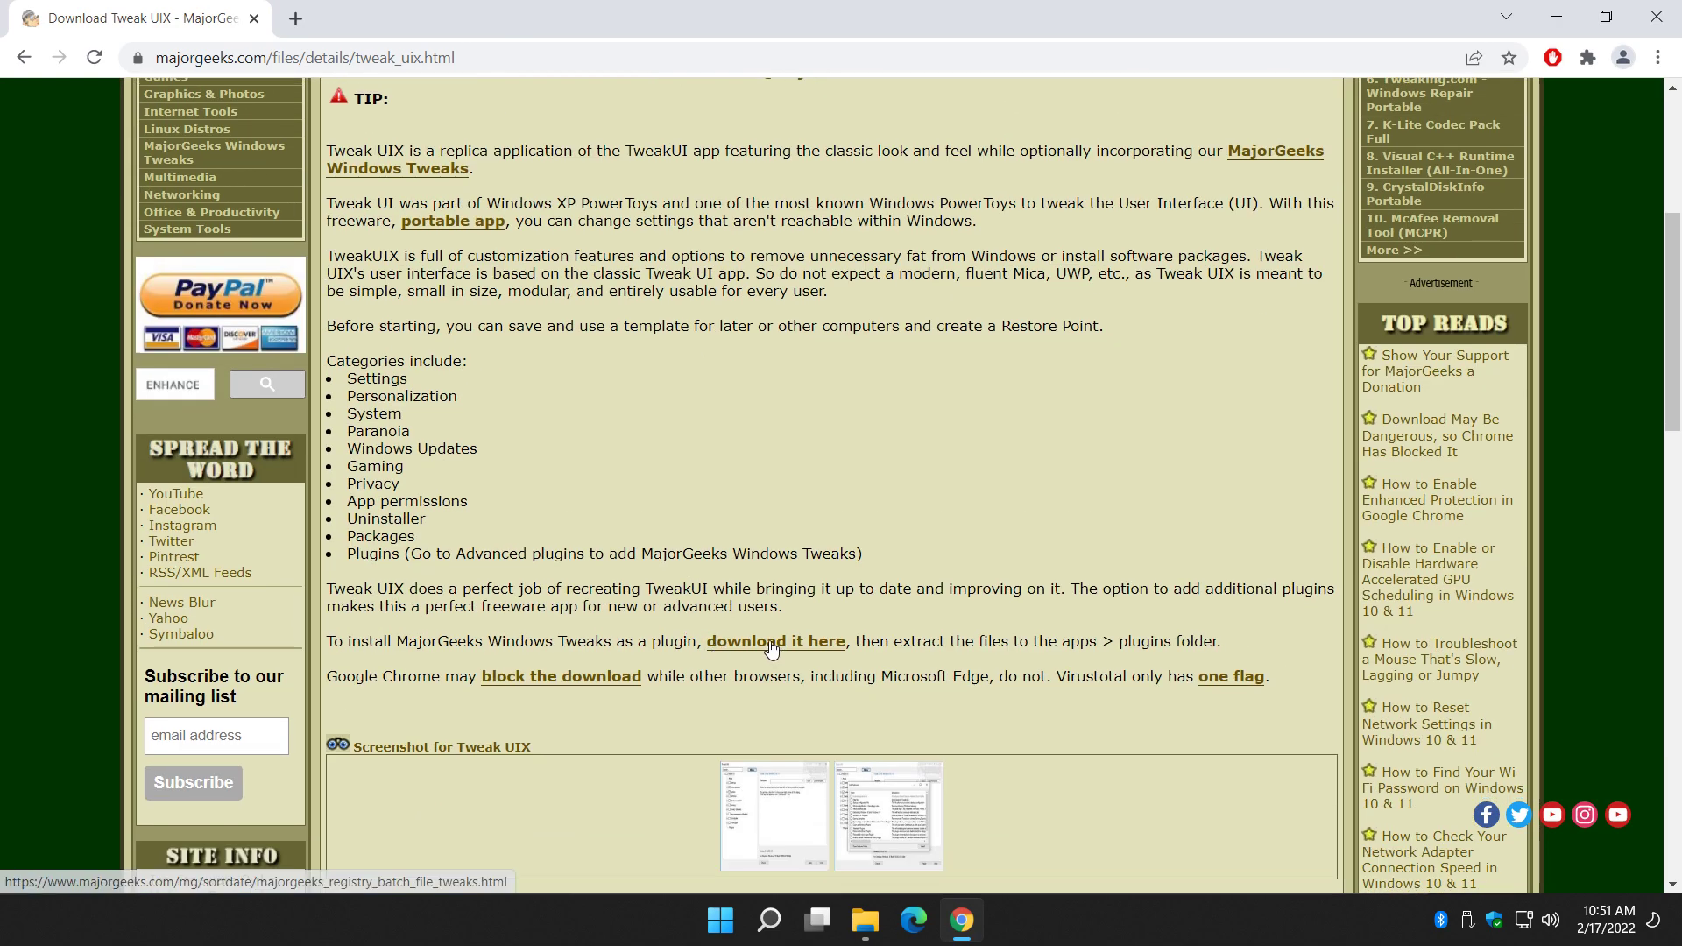
pyautogui.moveTo(872, 927)
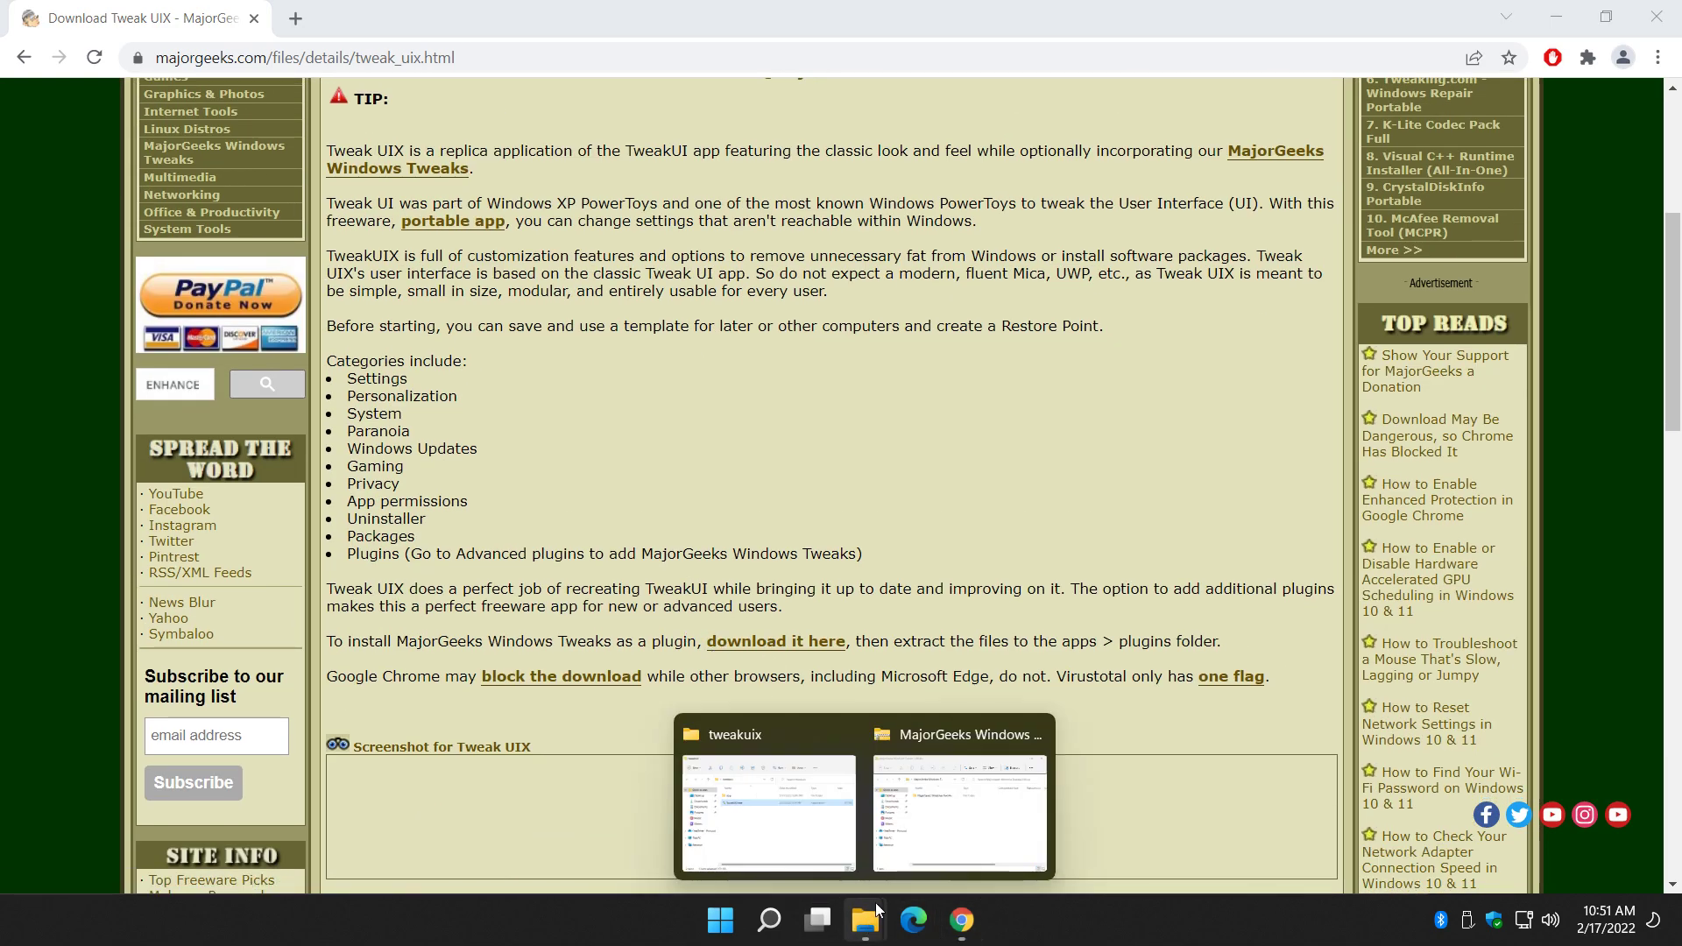
pyautogui.click(1033, 734)
pyautogui.click(936, 736)
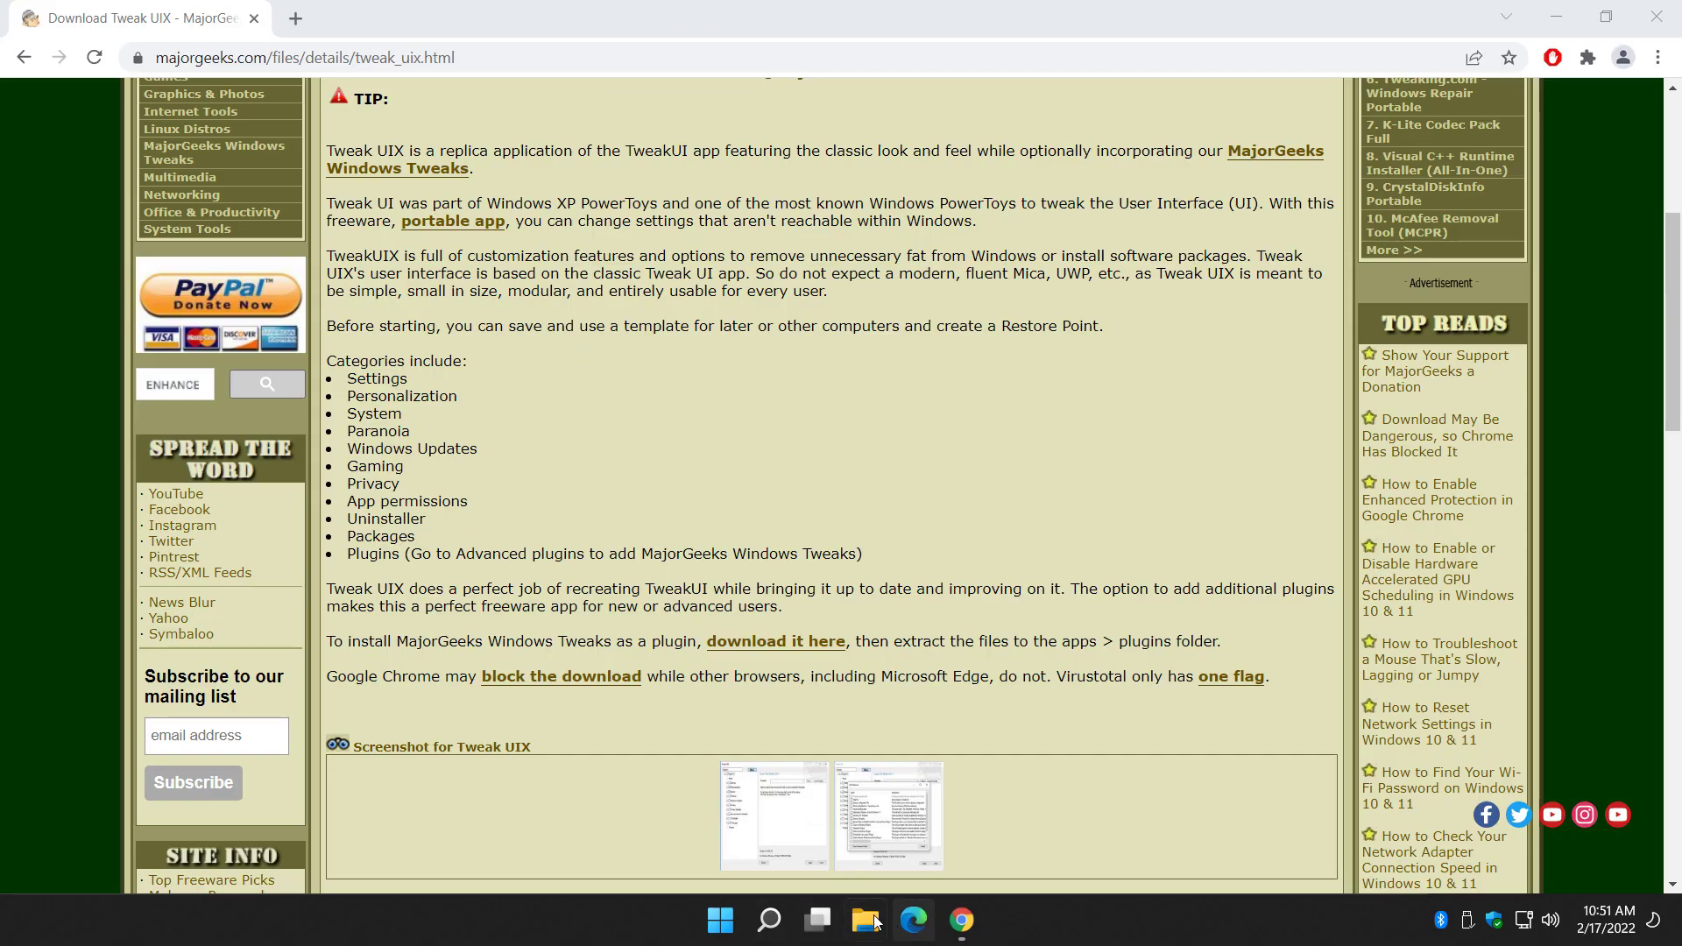
# In a new Explorer window, open MajorGeeks Windows Tweaks 2.80.zip from the Desktop
pyautogui.click(865, 920)
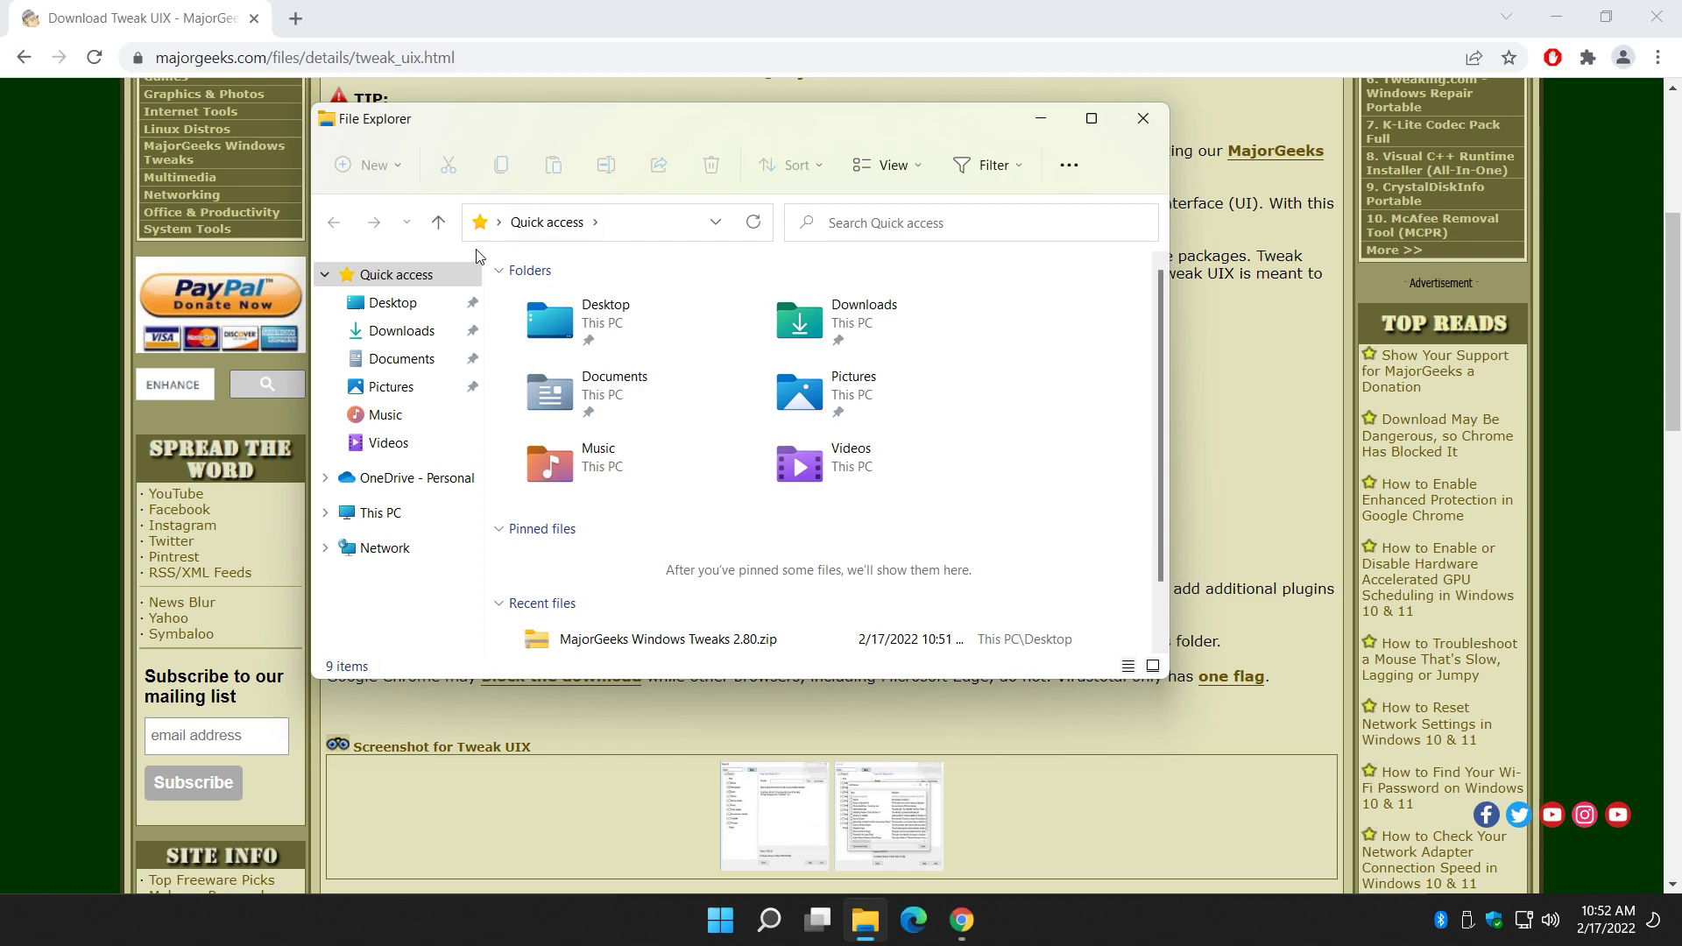
pyautogui.click(404, 332)
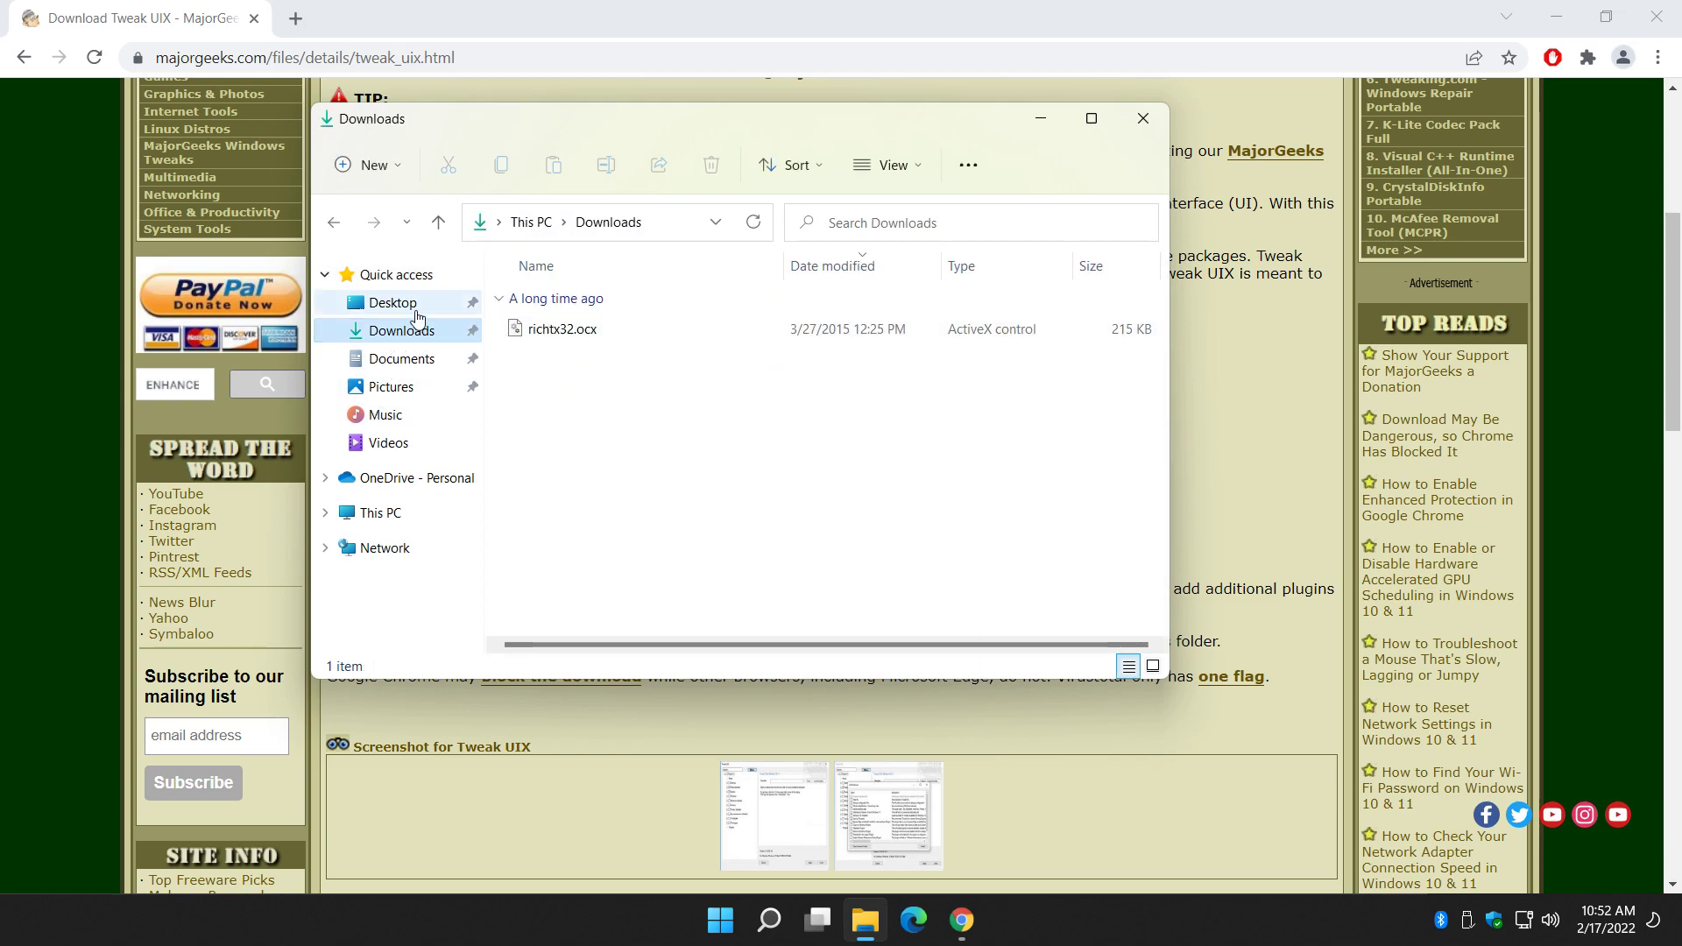
pyautogui.click(394, 304)
pyautogui.click(618, 306)
pyautogui.doubleClick(617, 307)
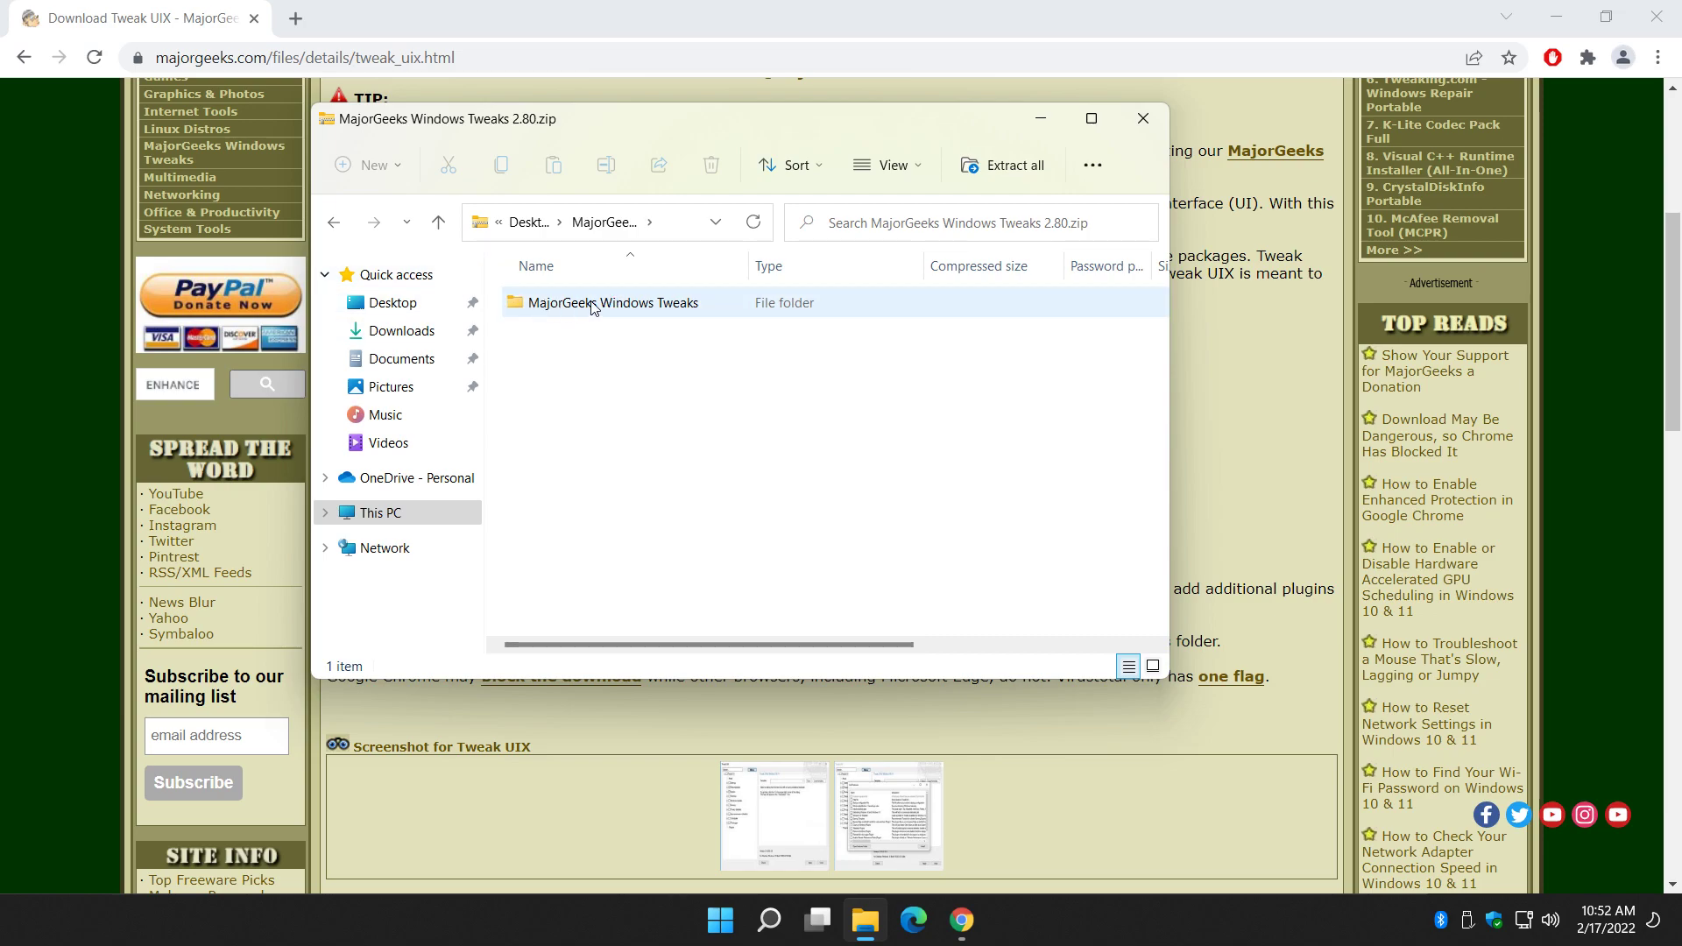
pyautogui.click(623, 302)
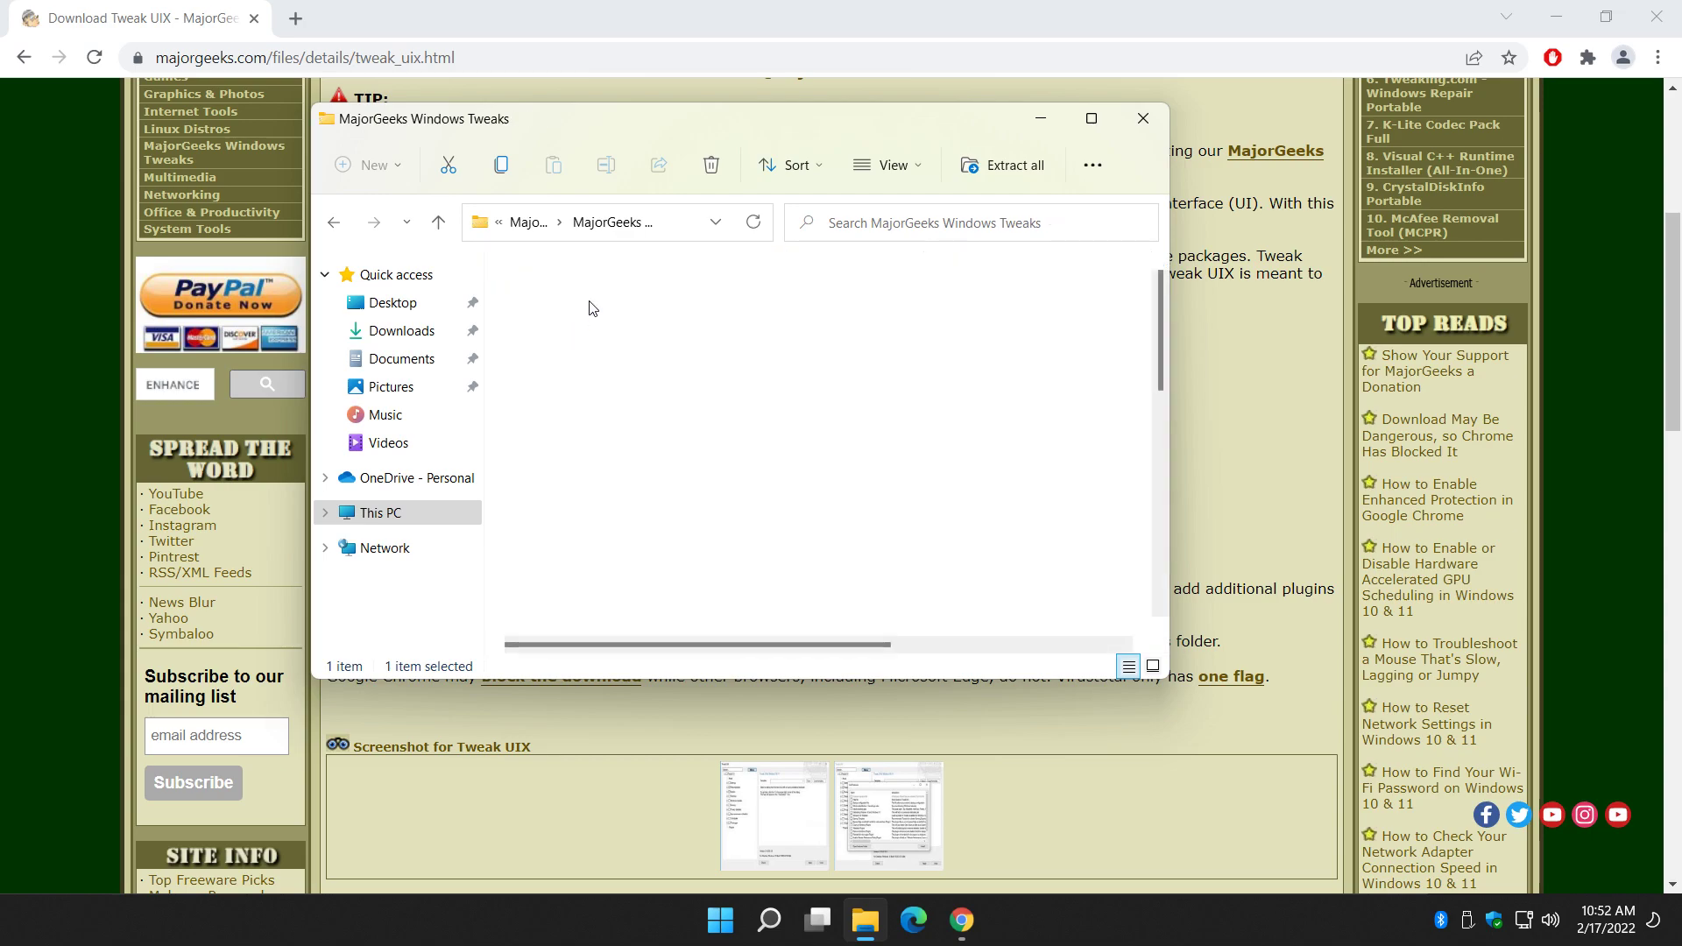
pyautogui.click(334, 224)
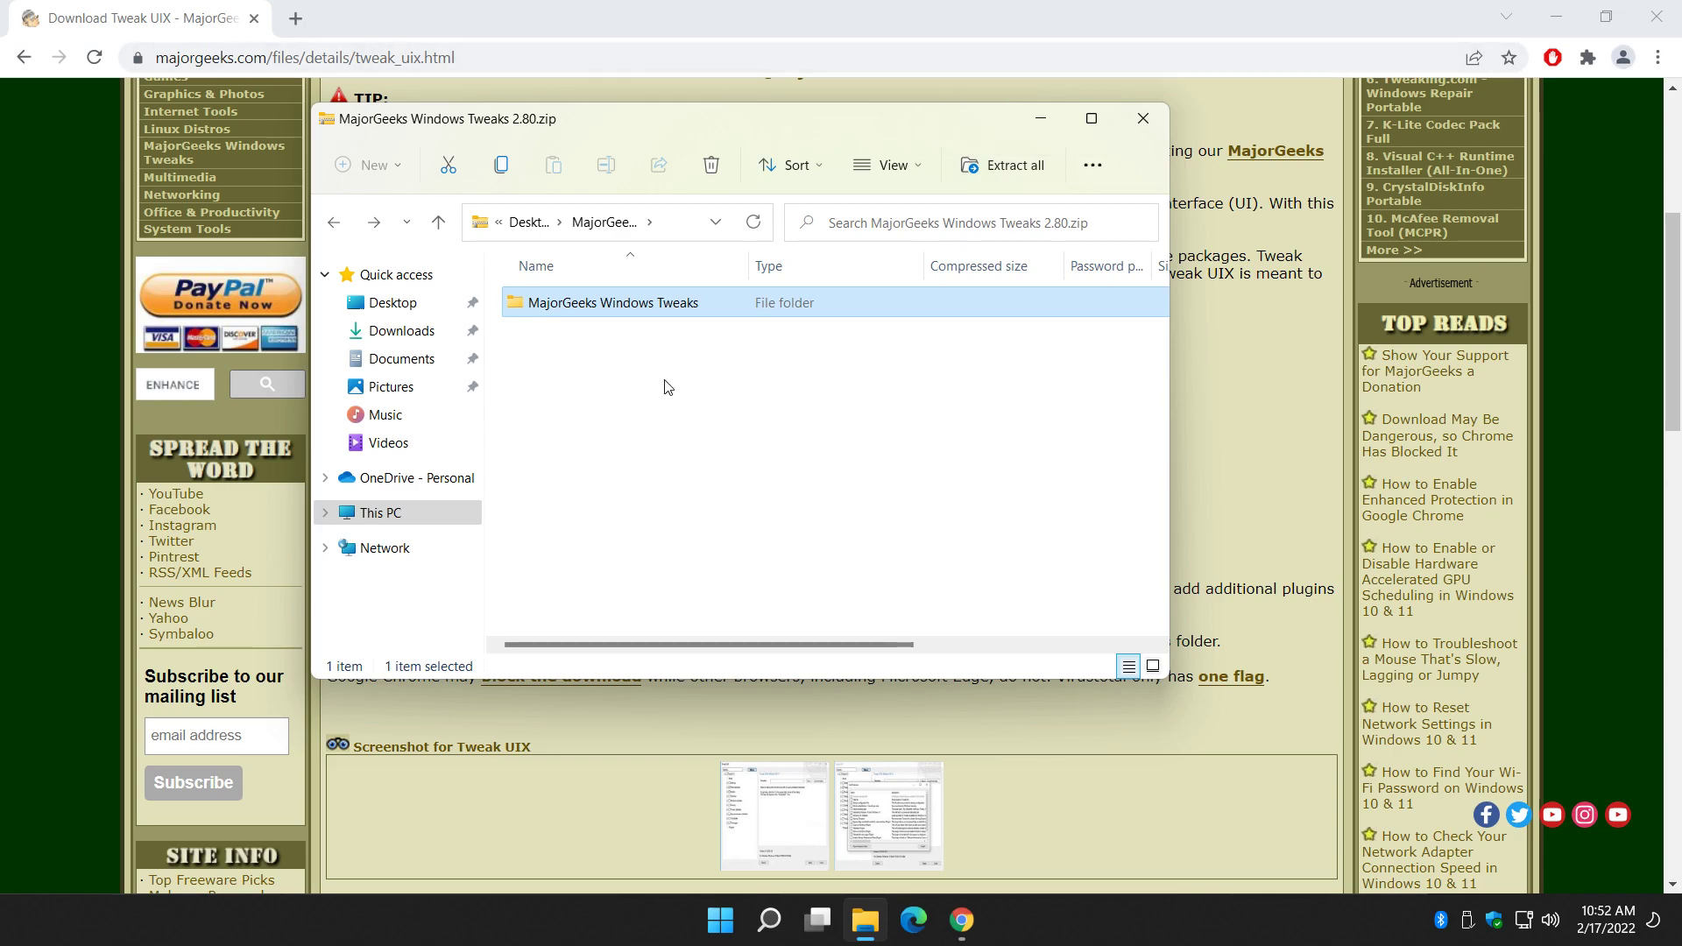
pyautogui.moveTo(739, 119); pyautogui.dragTo(768, 235)
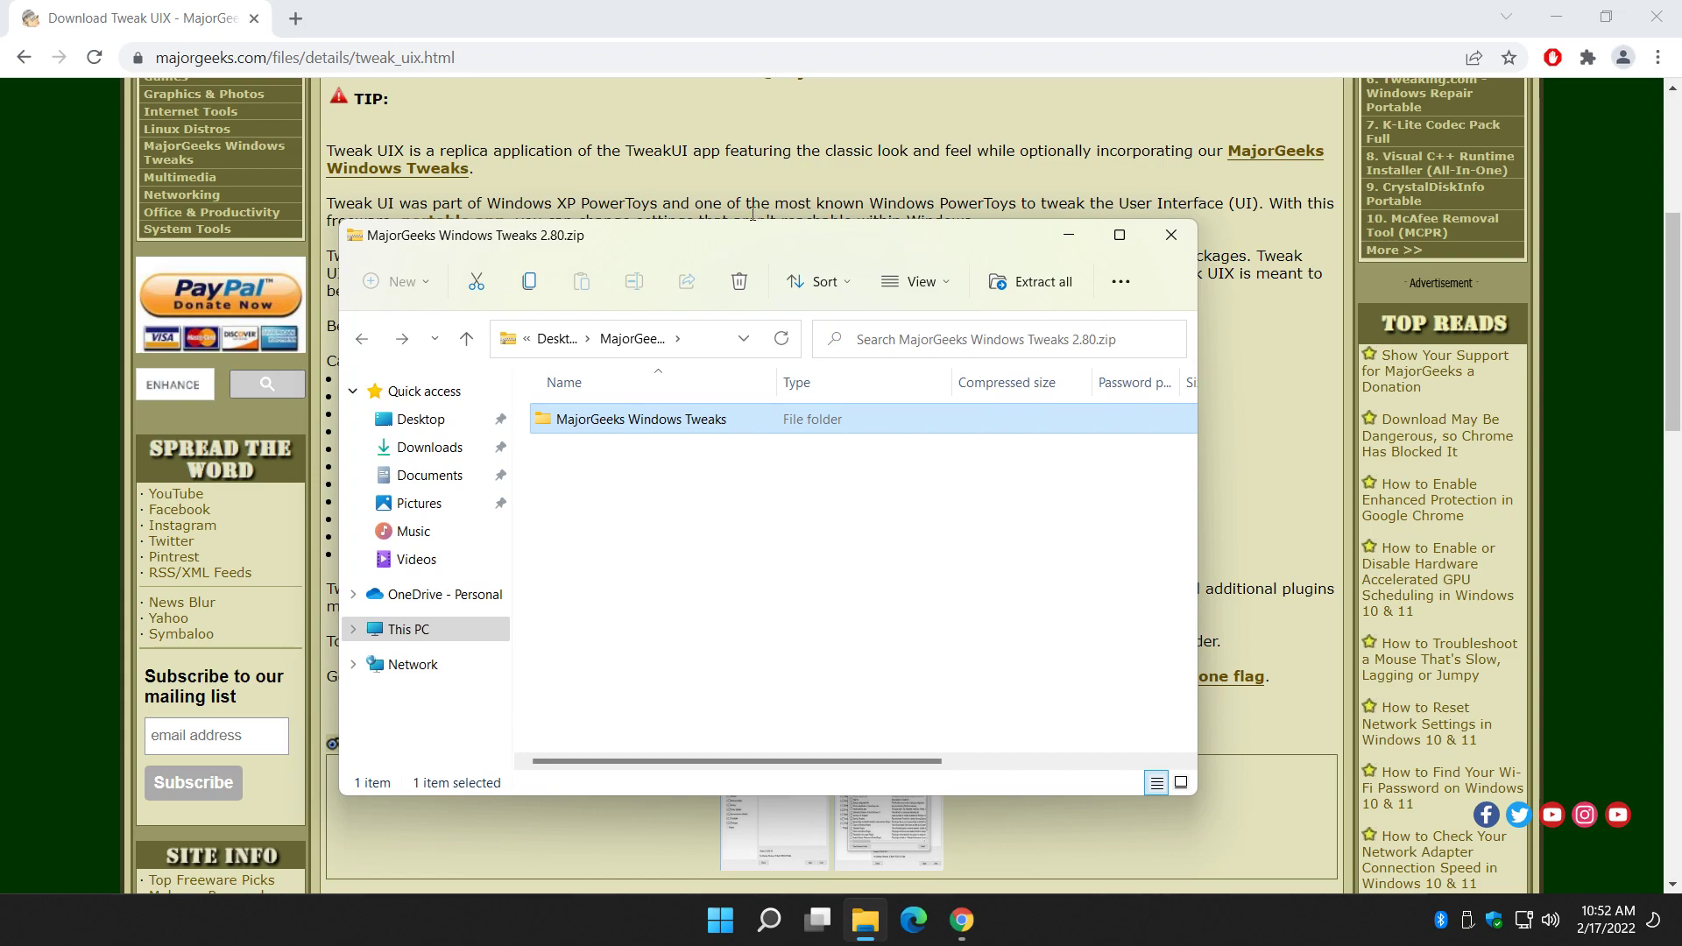
pyautogui.scroll(3, 497, 149)
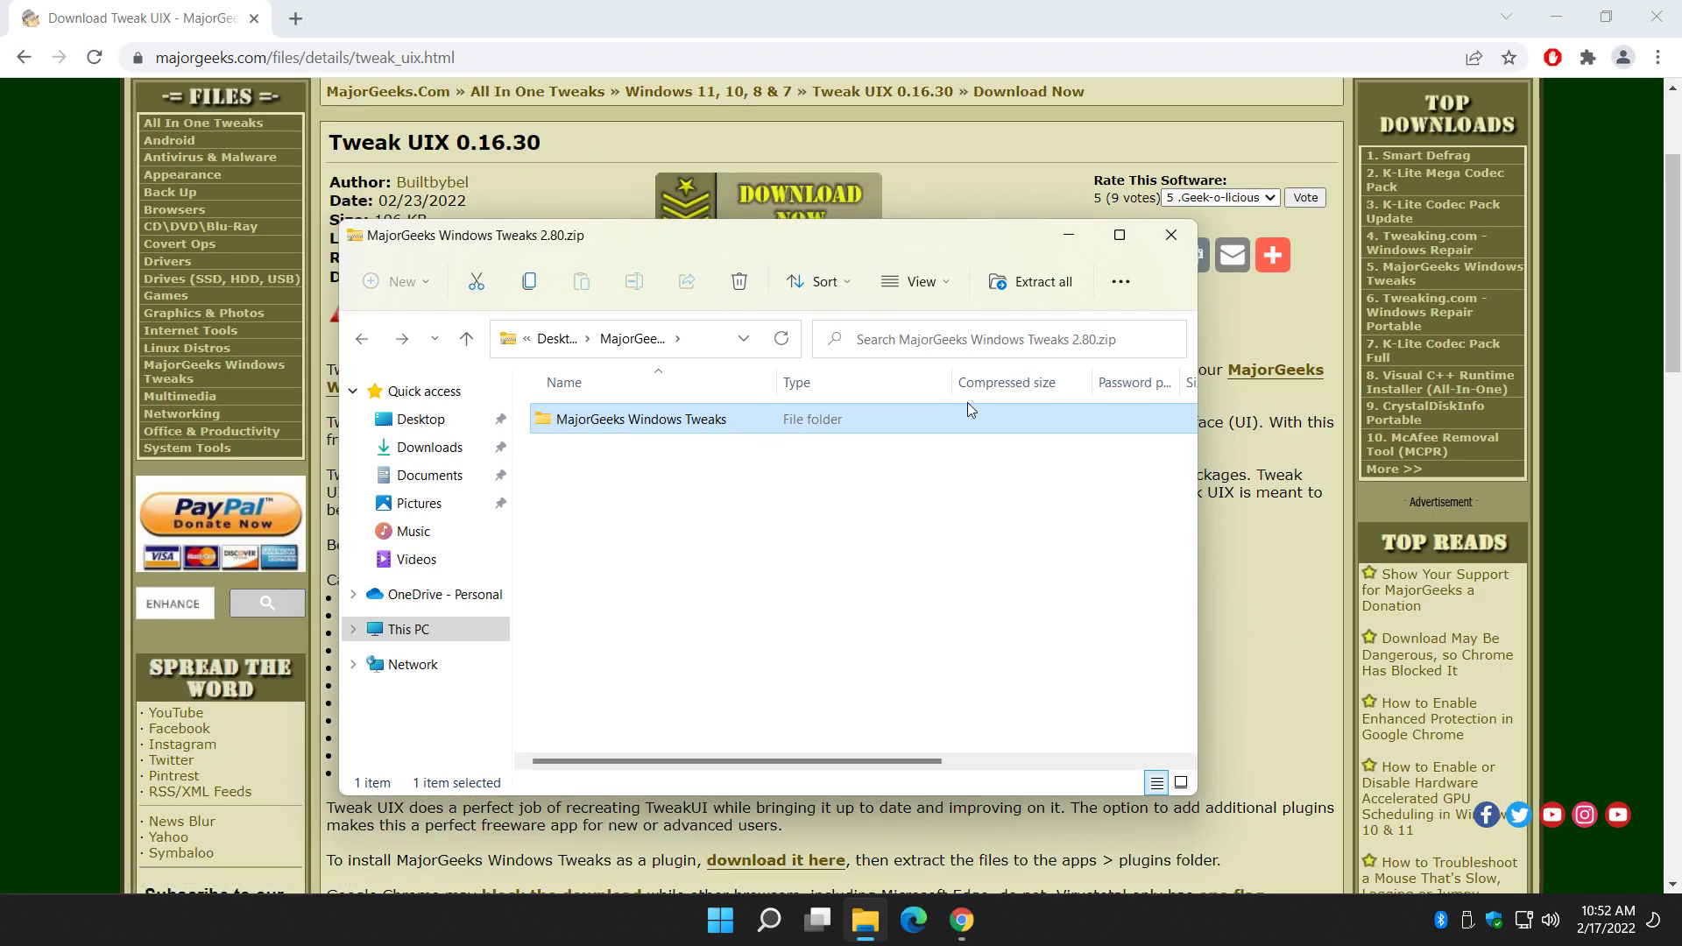
# Extract all 1,075 items of the Windows Tweaks 2.80 zip into Desktop\tweakuix\app\plugins
pyautogui.click(1033, 286)
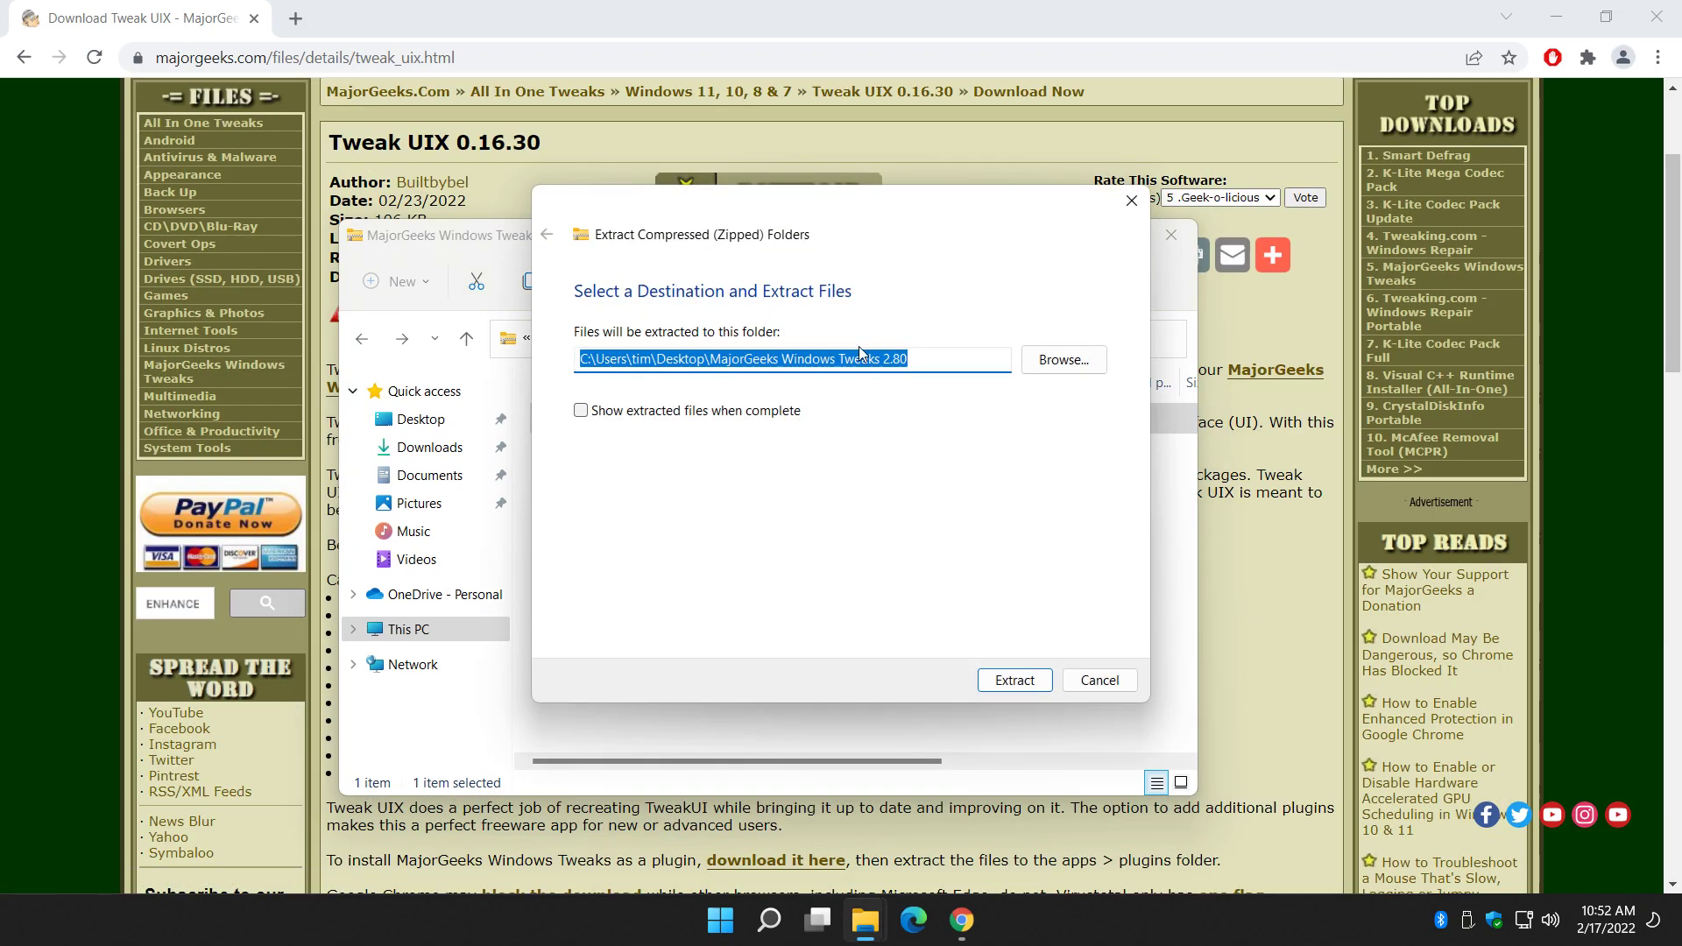
pyautogui.click(1064, 360)
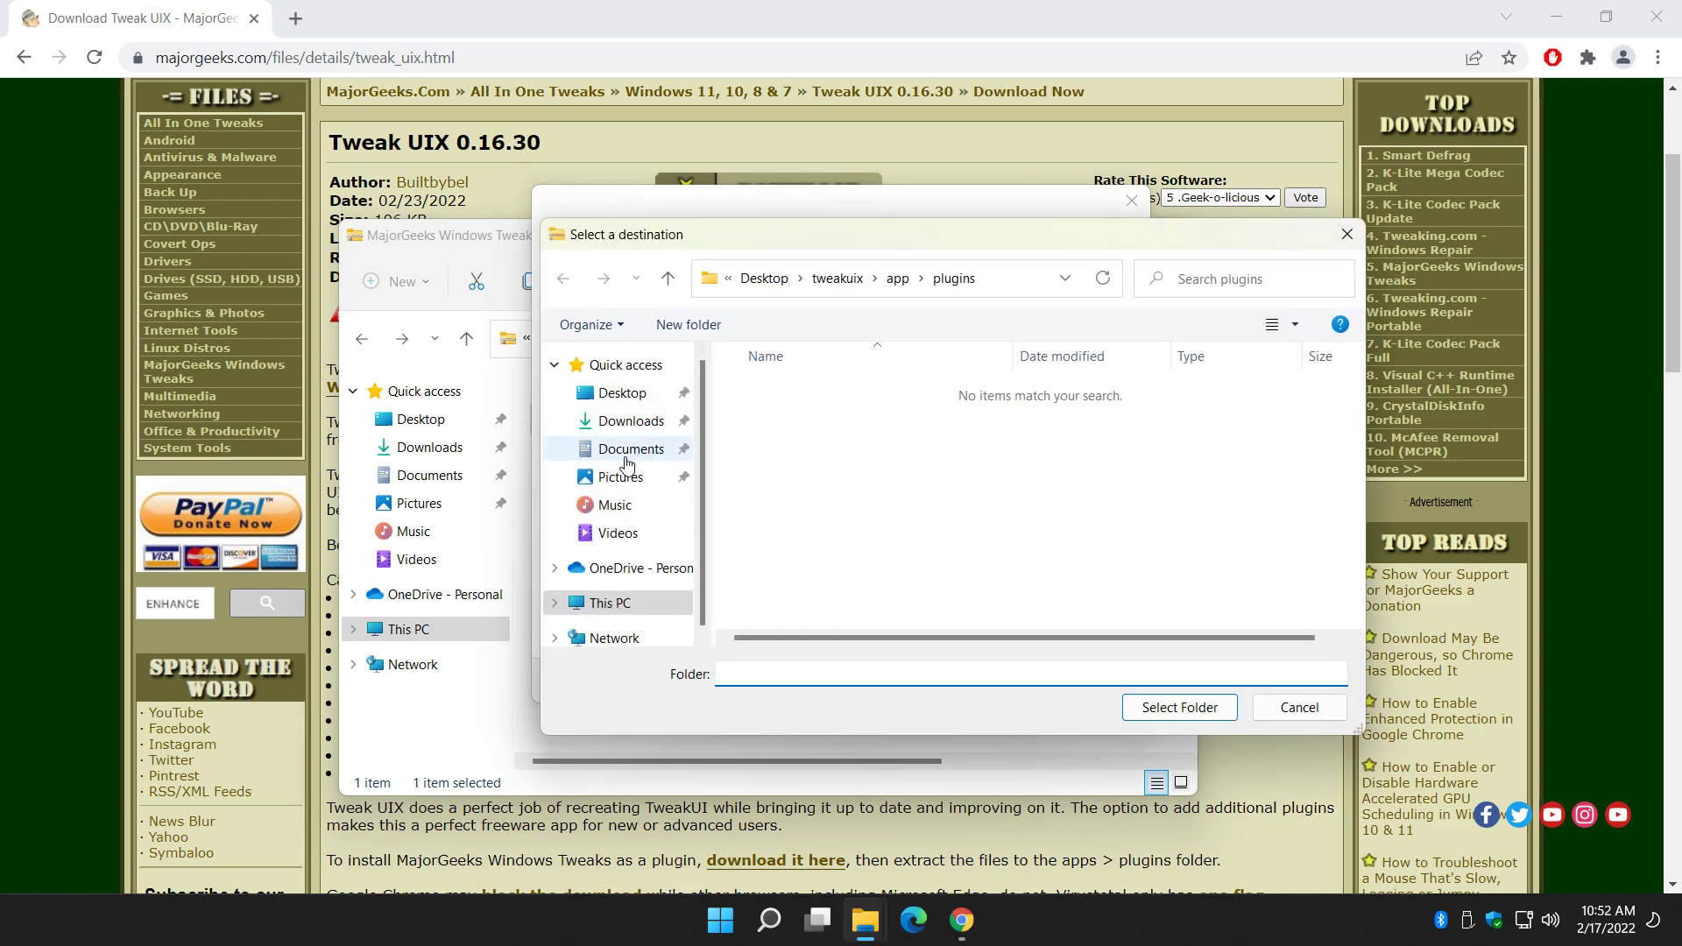
pyautogui.click(615, 392)
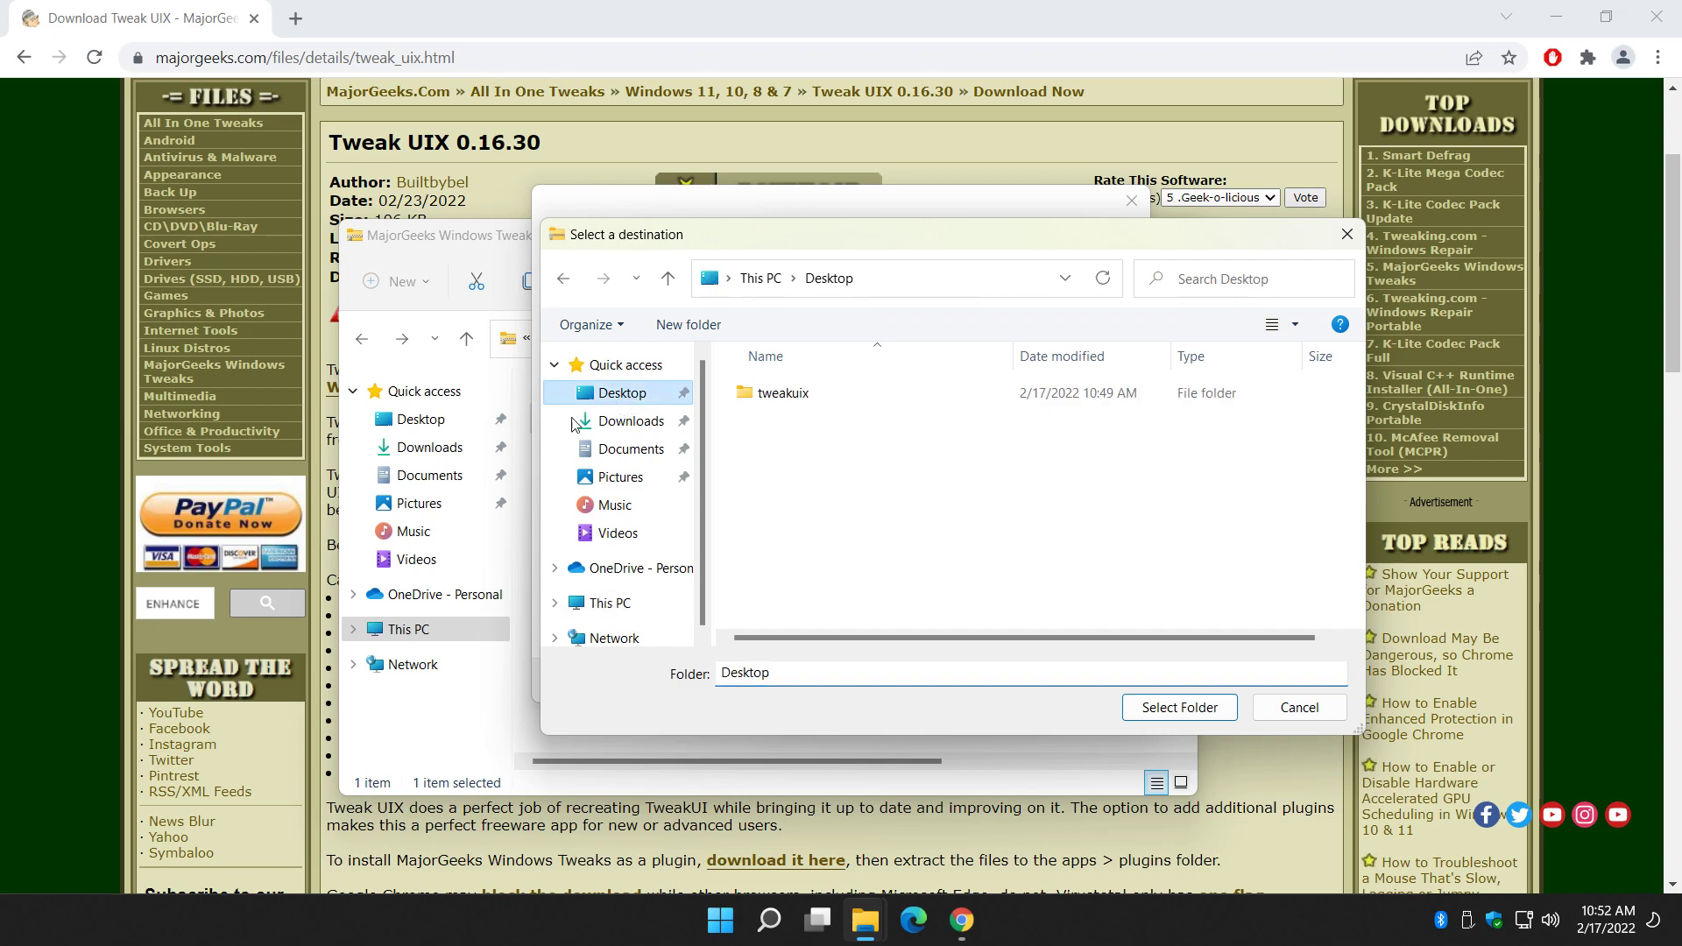
pyautogui.doubleClick(784, 396)
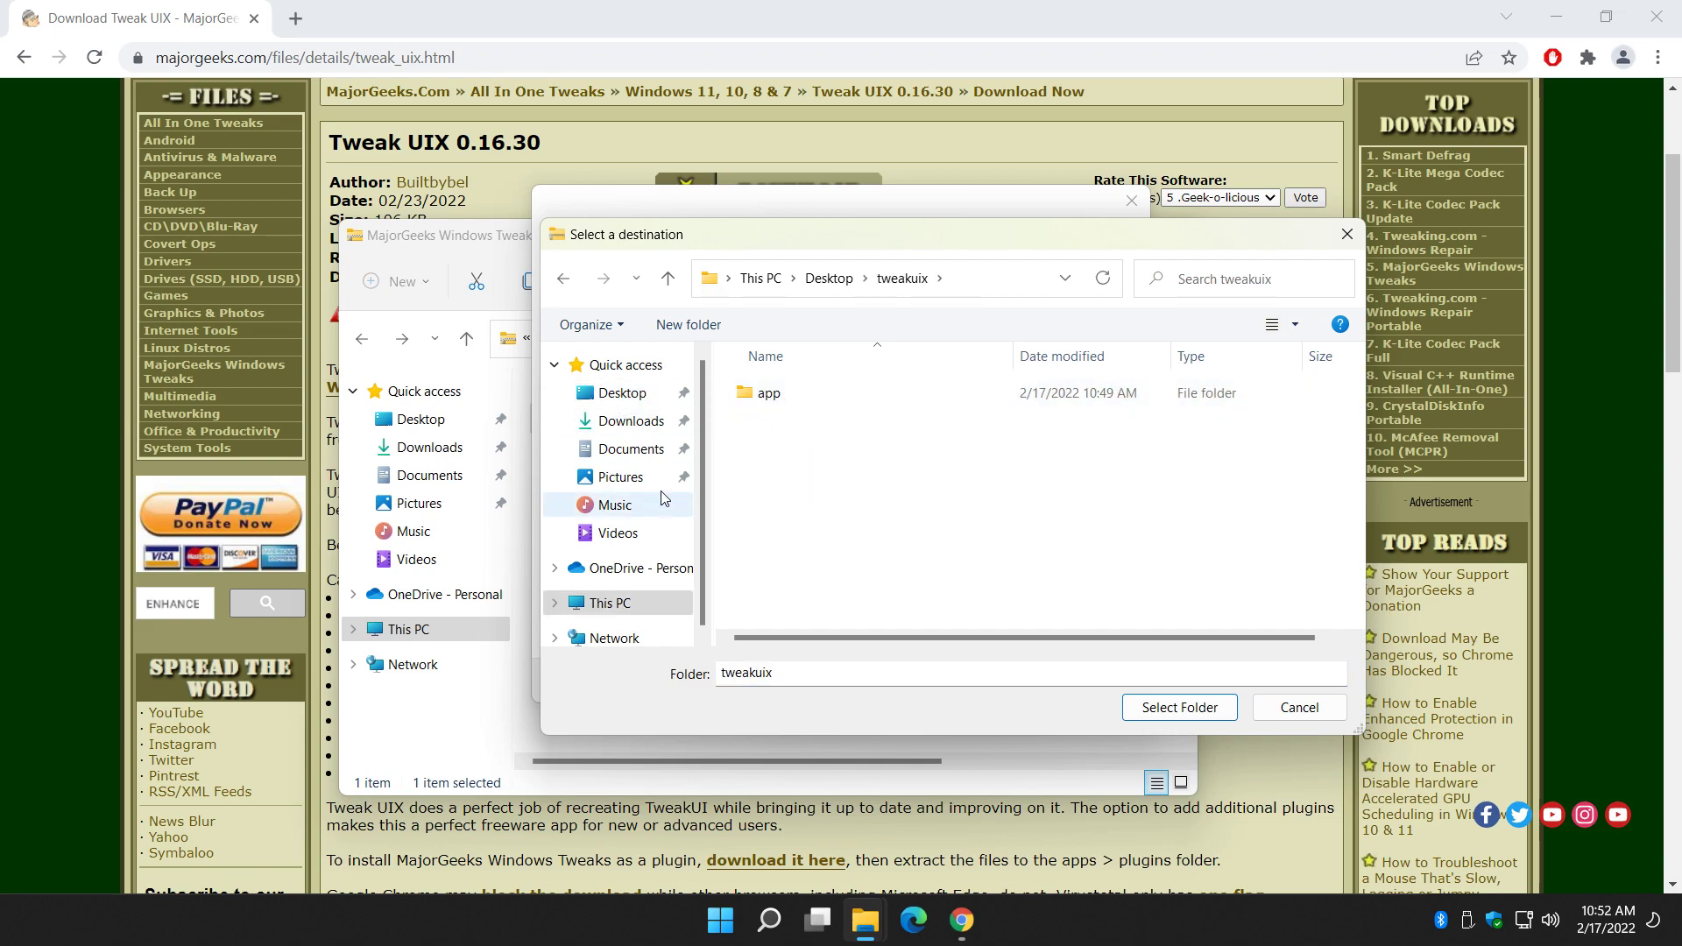
pyautogui.doubleClick(768, 396)
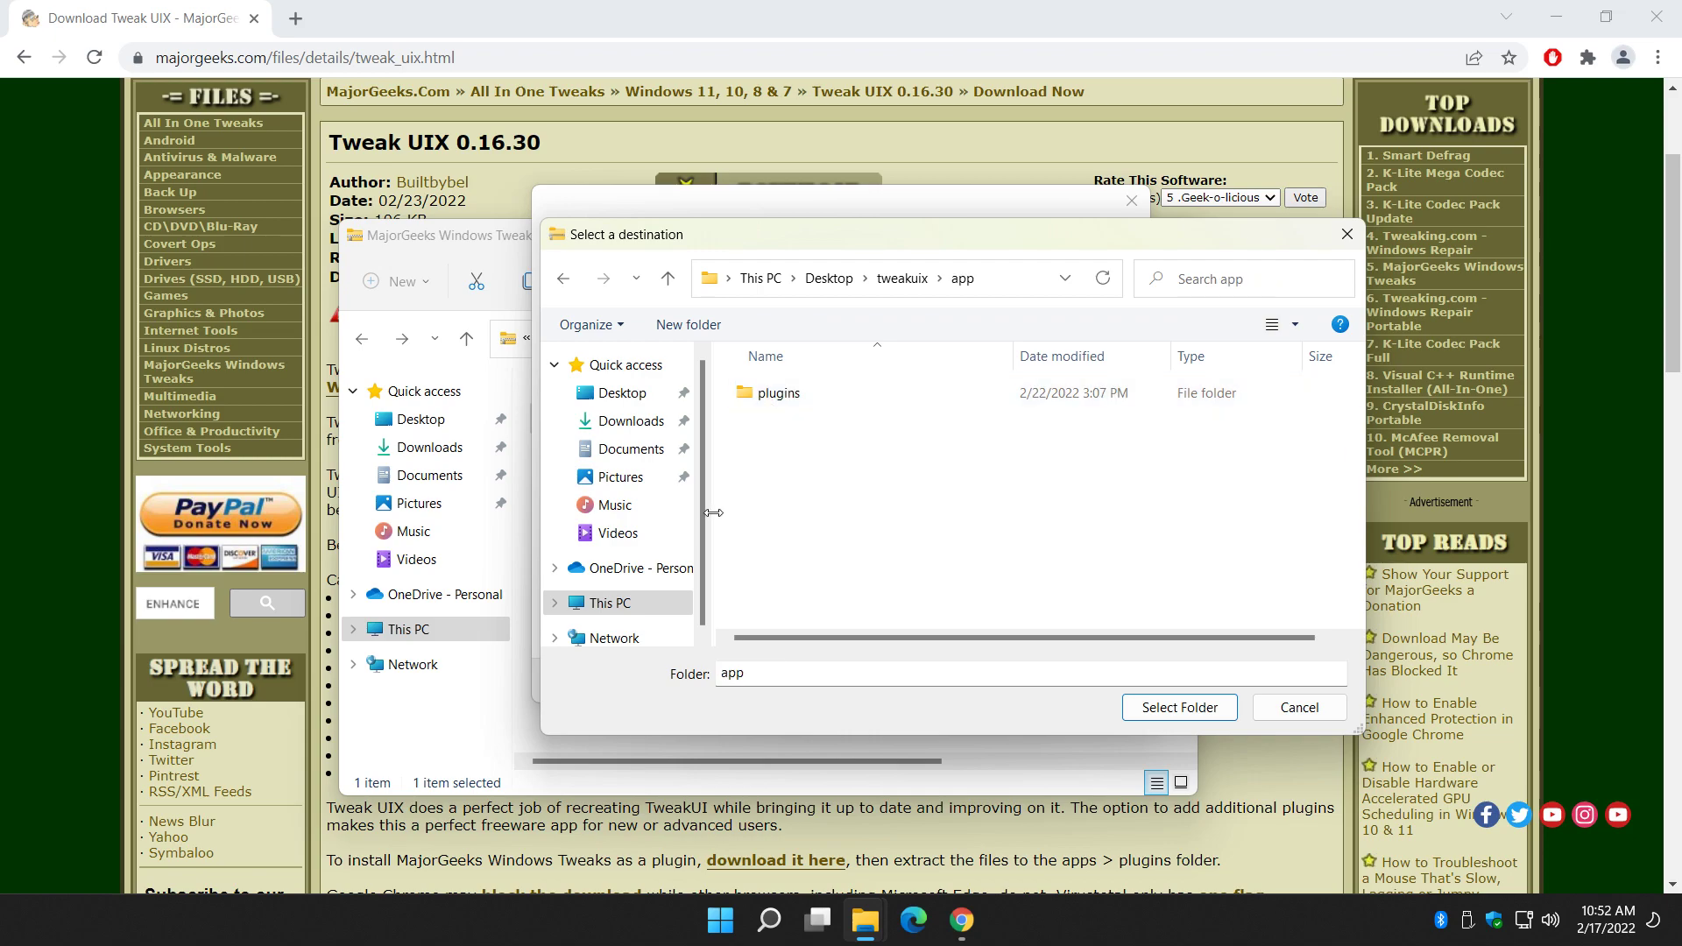
pyautogui.doubleClick(780, 395)
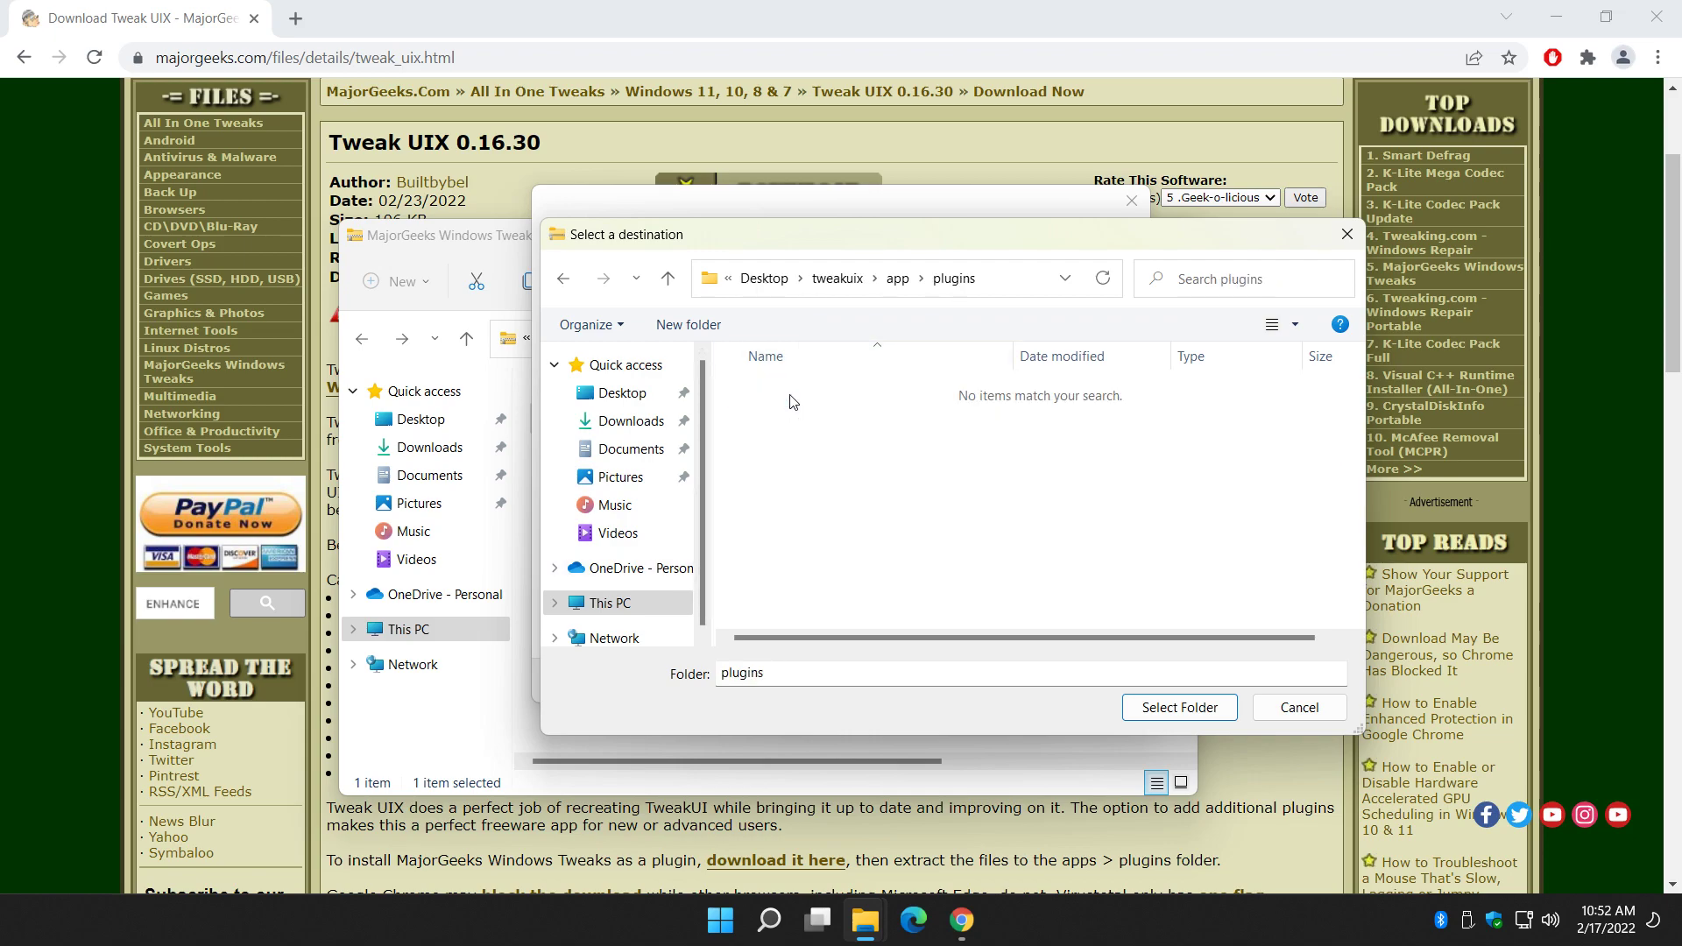
pyautogui.click(1163, 708)
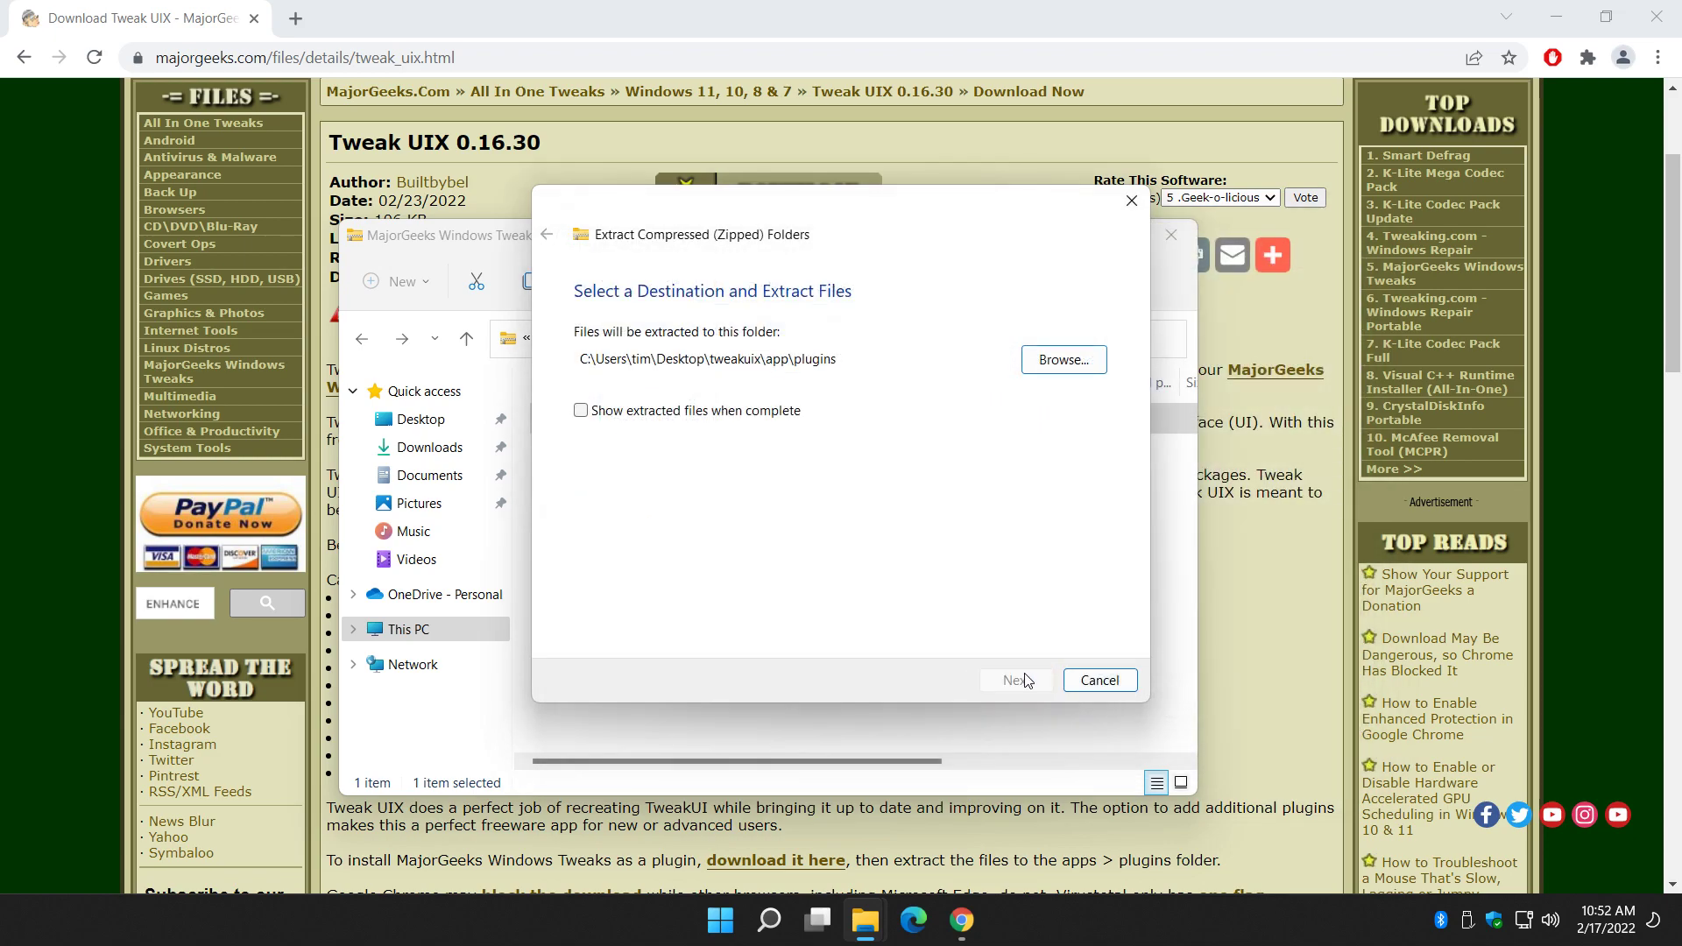
pyautogui.click(1027, 682)
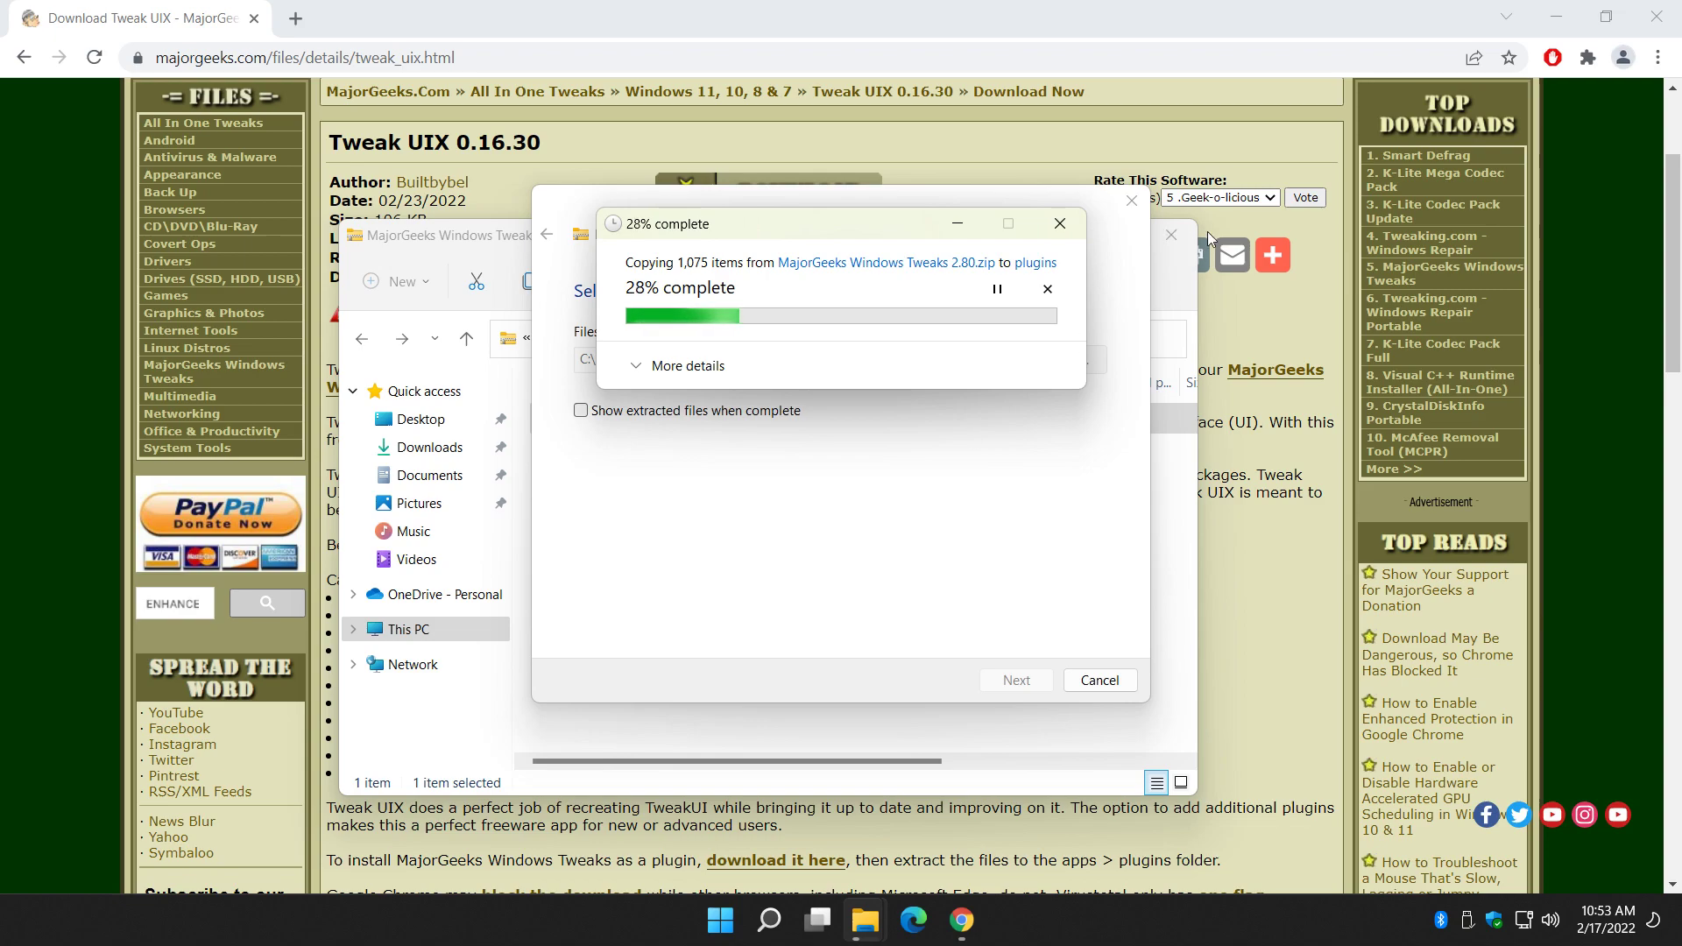
pyautogui.click(1083, 147)
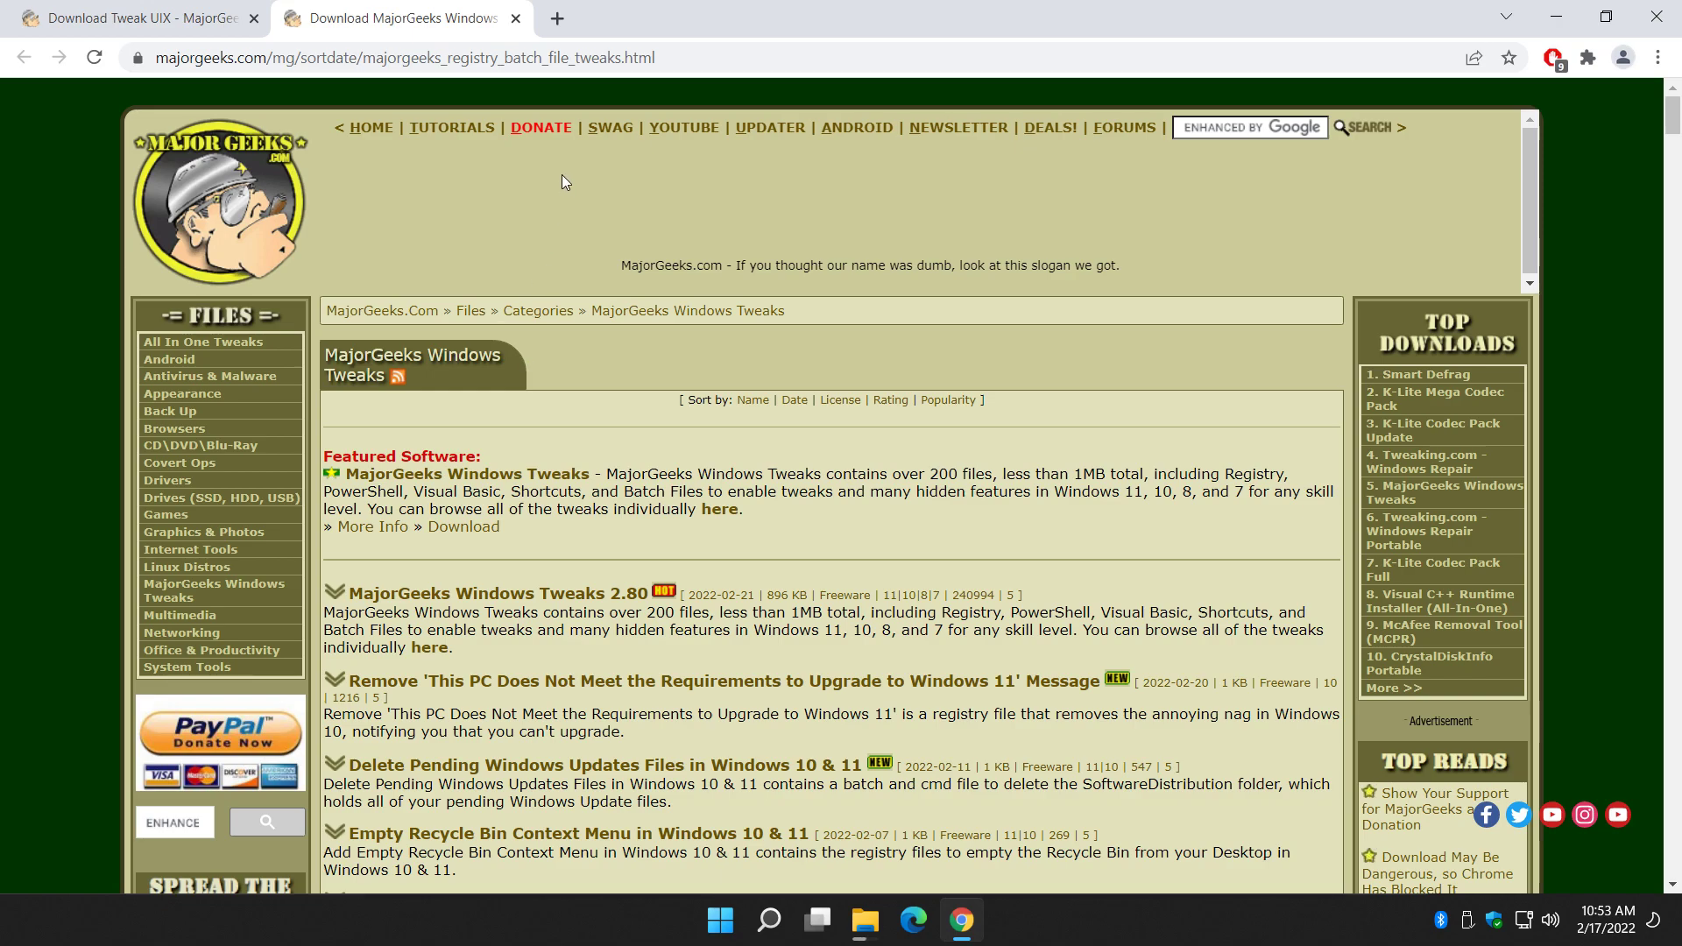
# Note the 896 KB Windows Tweaks size, close that listing tab, then check extraction progress
pyautogui.scroll(-3, 575, 394)
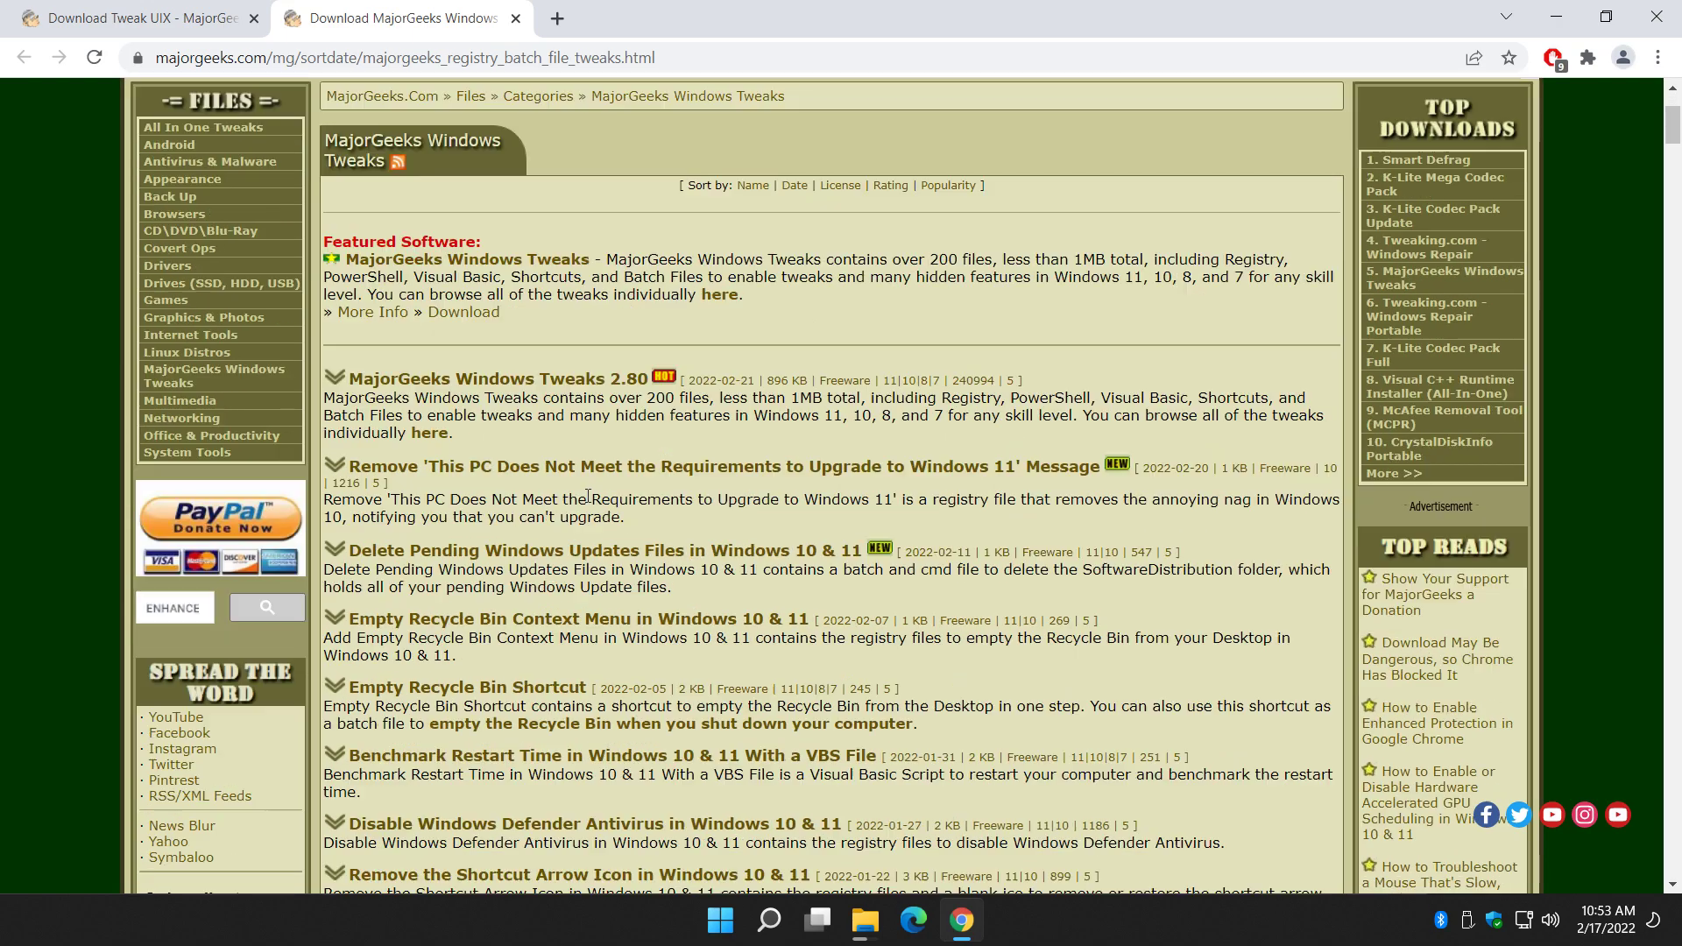
pyautogui.moveTo(775, 374); pyautogui.dragTo(789, 383)
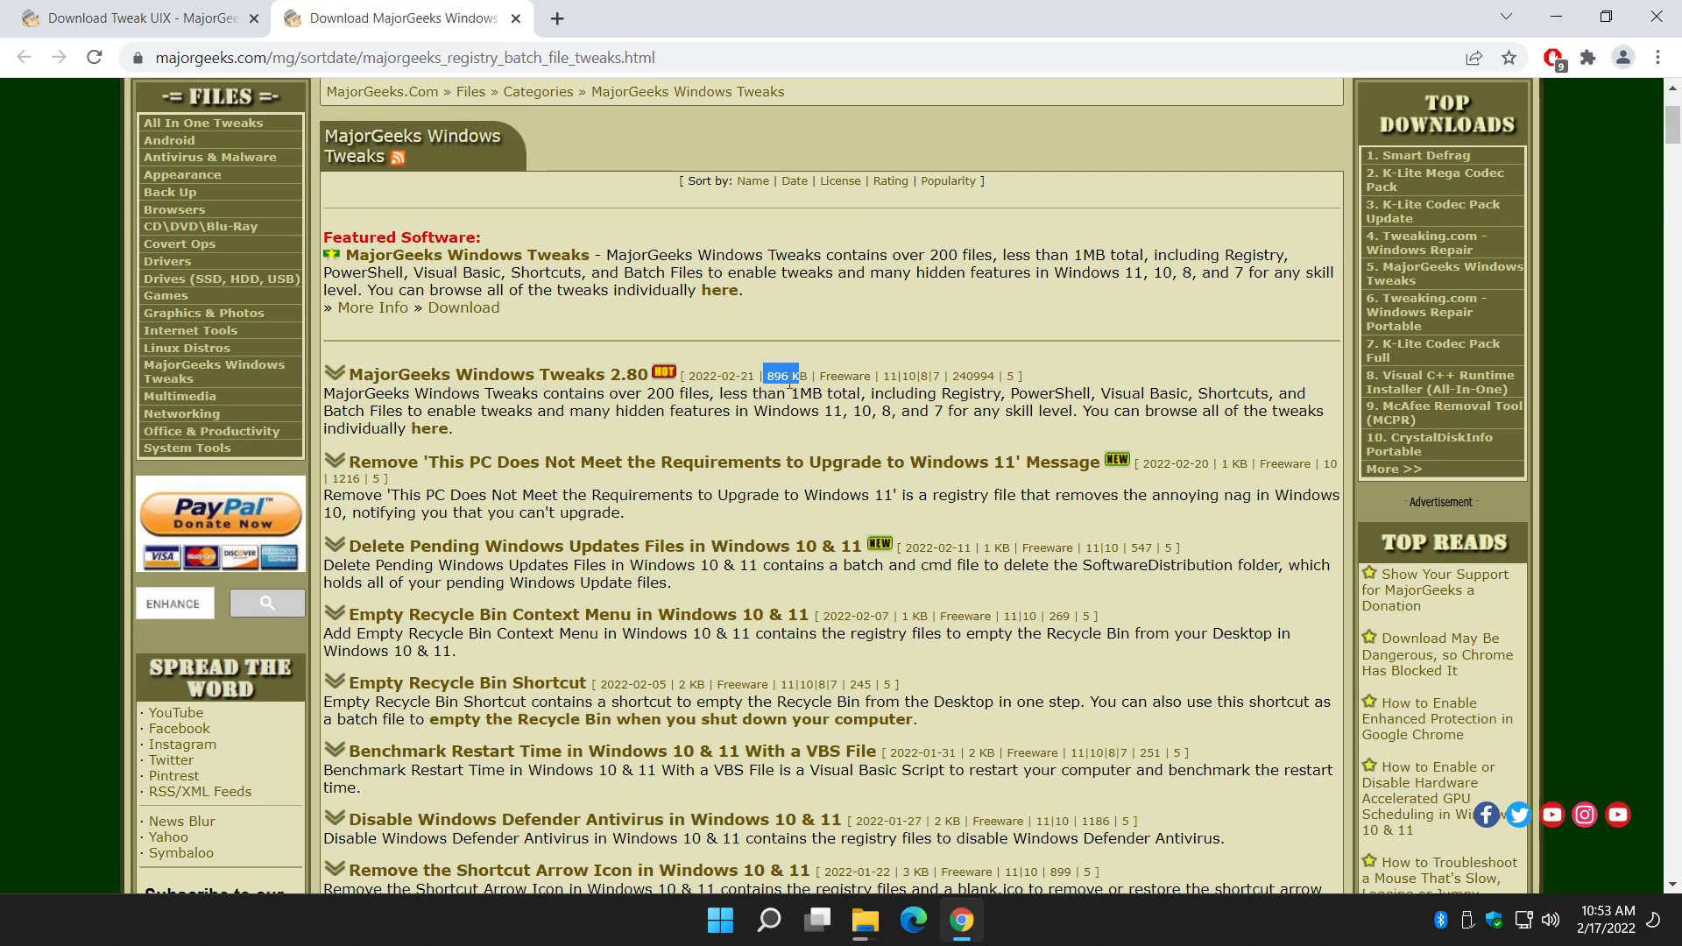
pyautogui.click(732, 418)
pyautogui.click(516, 19)
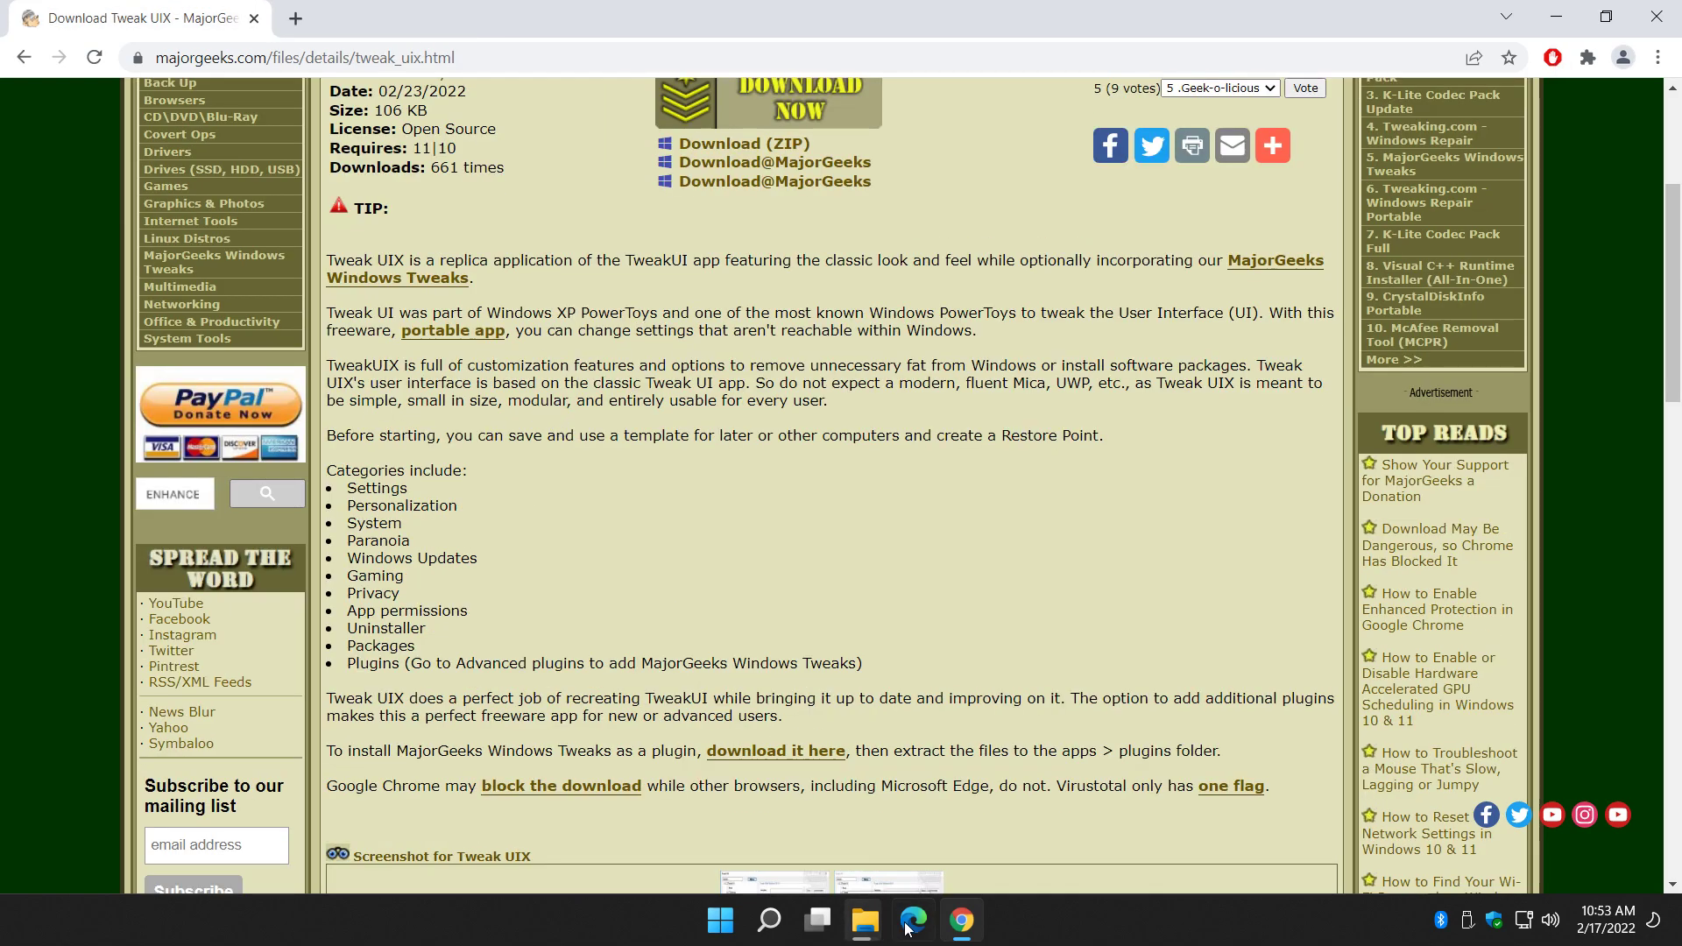
pyautogui.moveTo(876, 924)
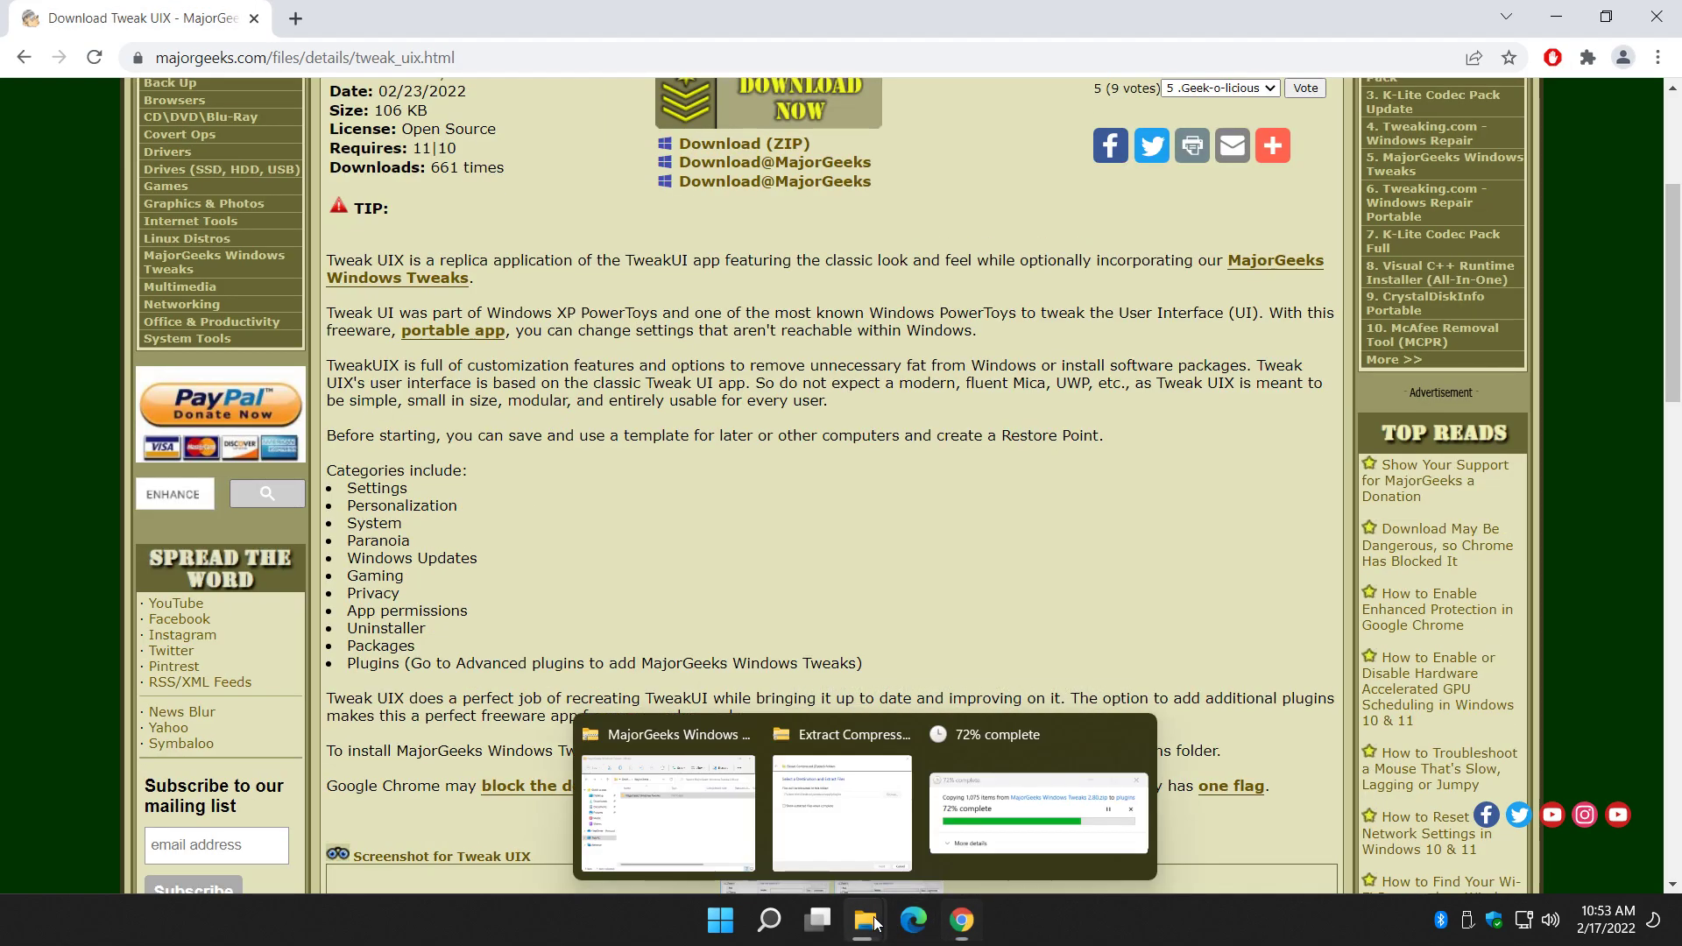
pyautogui.click(985, 837)
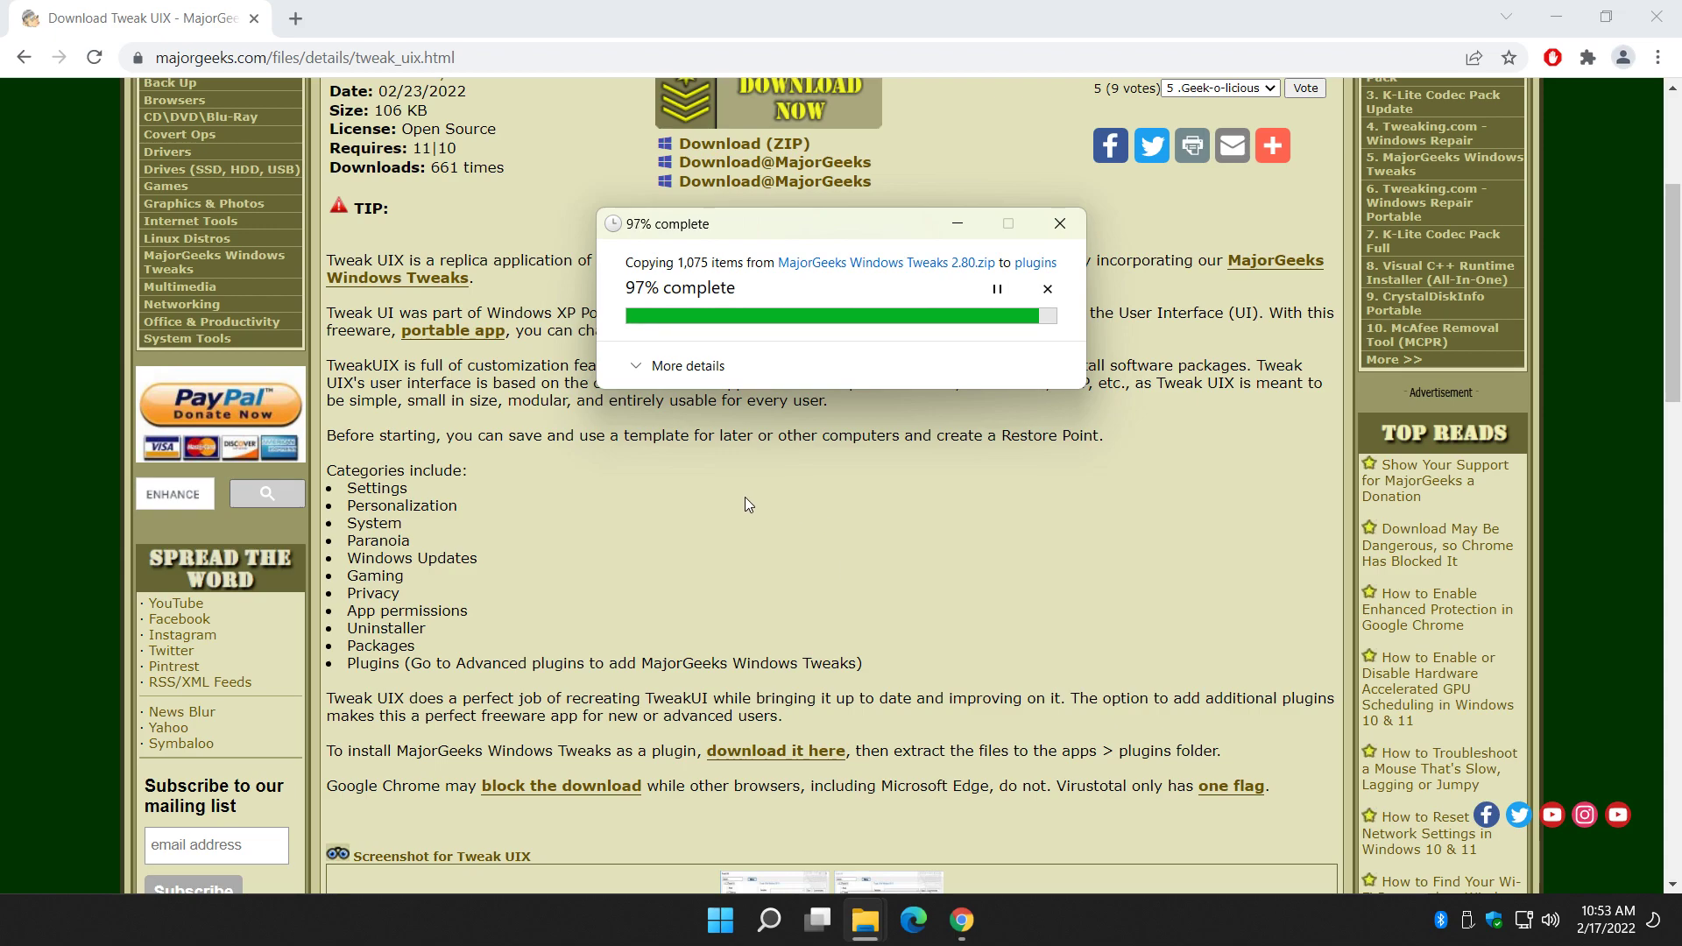
# Close the zip window and check Desktop\tweakuix\app\plugins holds MajorGeeks Windows Tweaks, then close Explorer
pyautogui.click(865, 920)
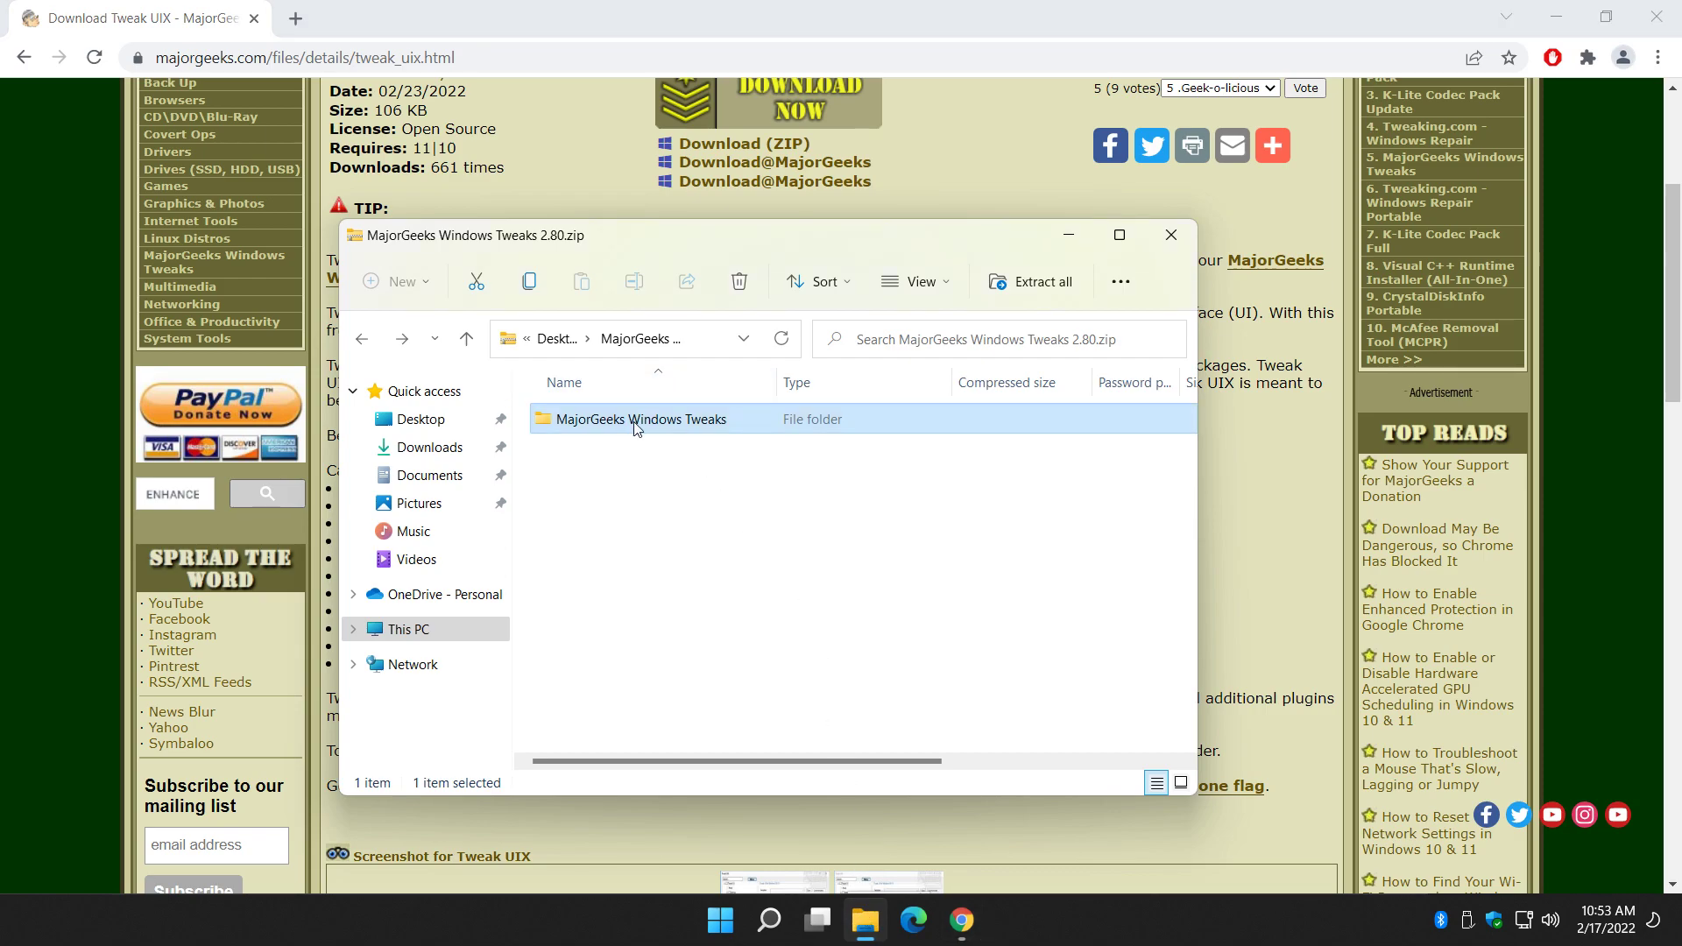
pyautogui.click(1170, 235)
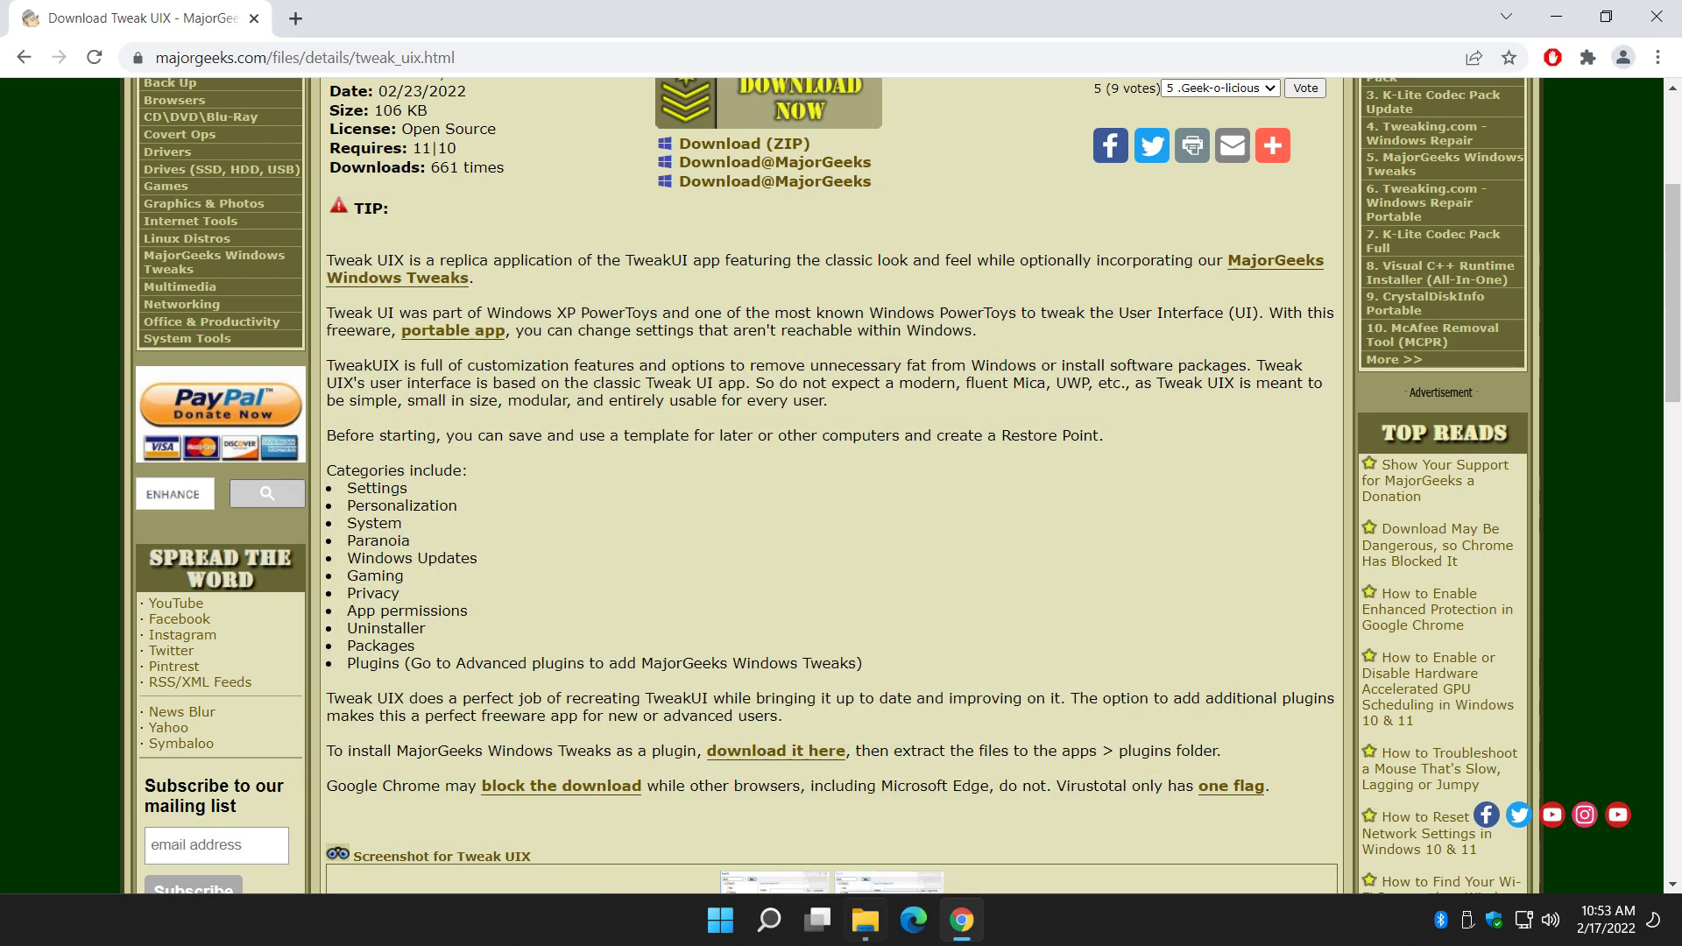
pyautogui.click(890, 928)
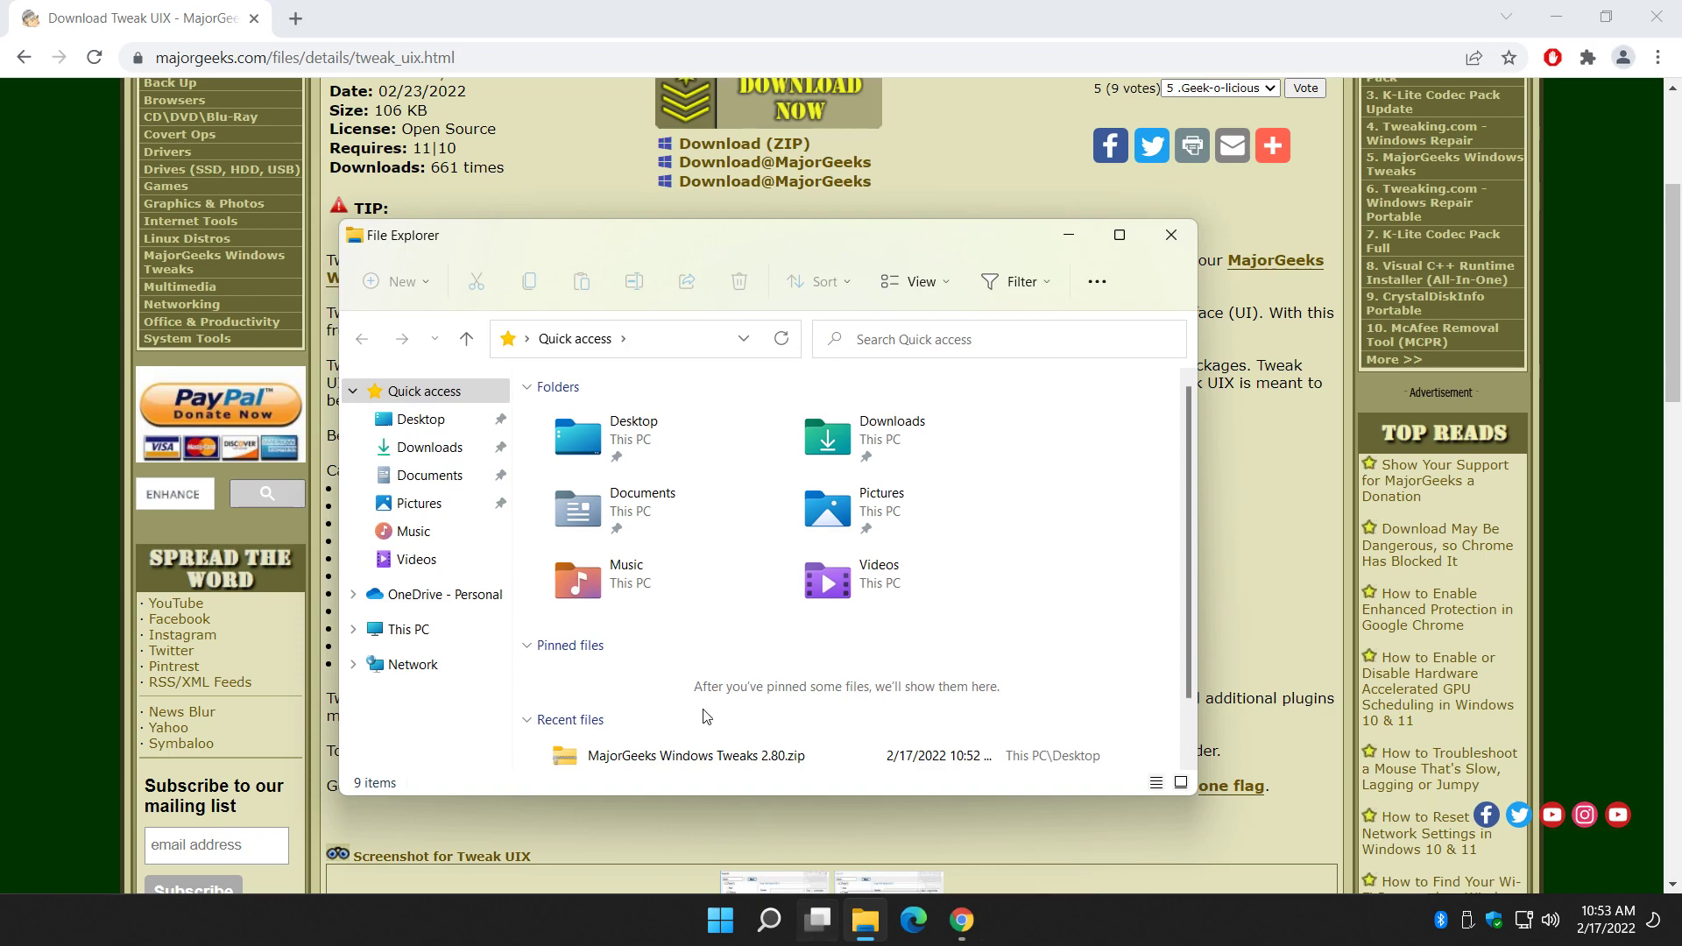
pyautogui.click(422, 419)
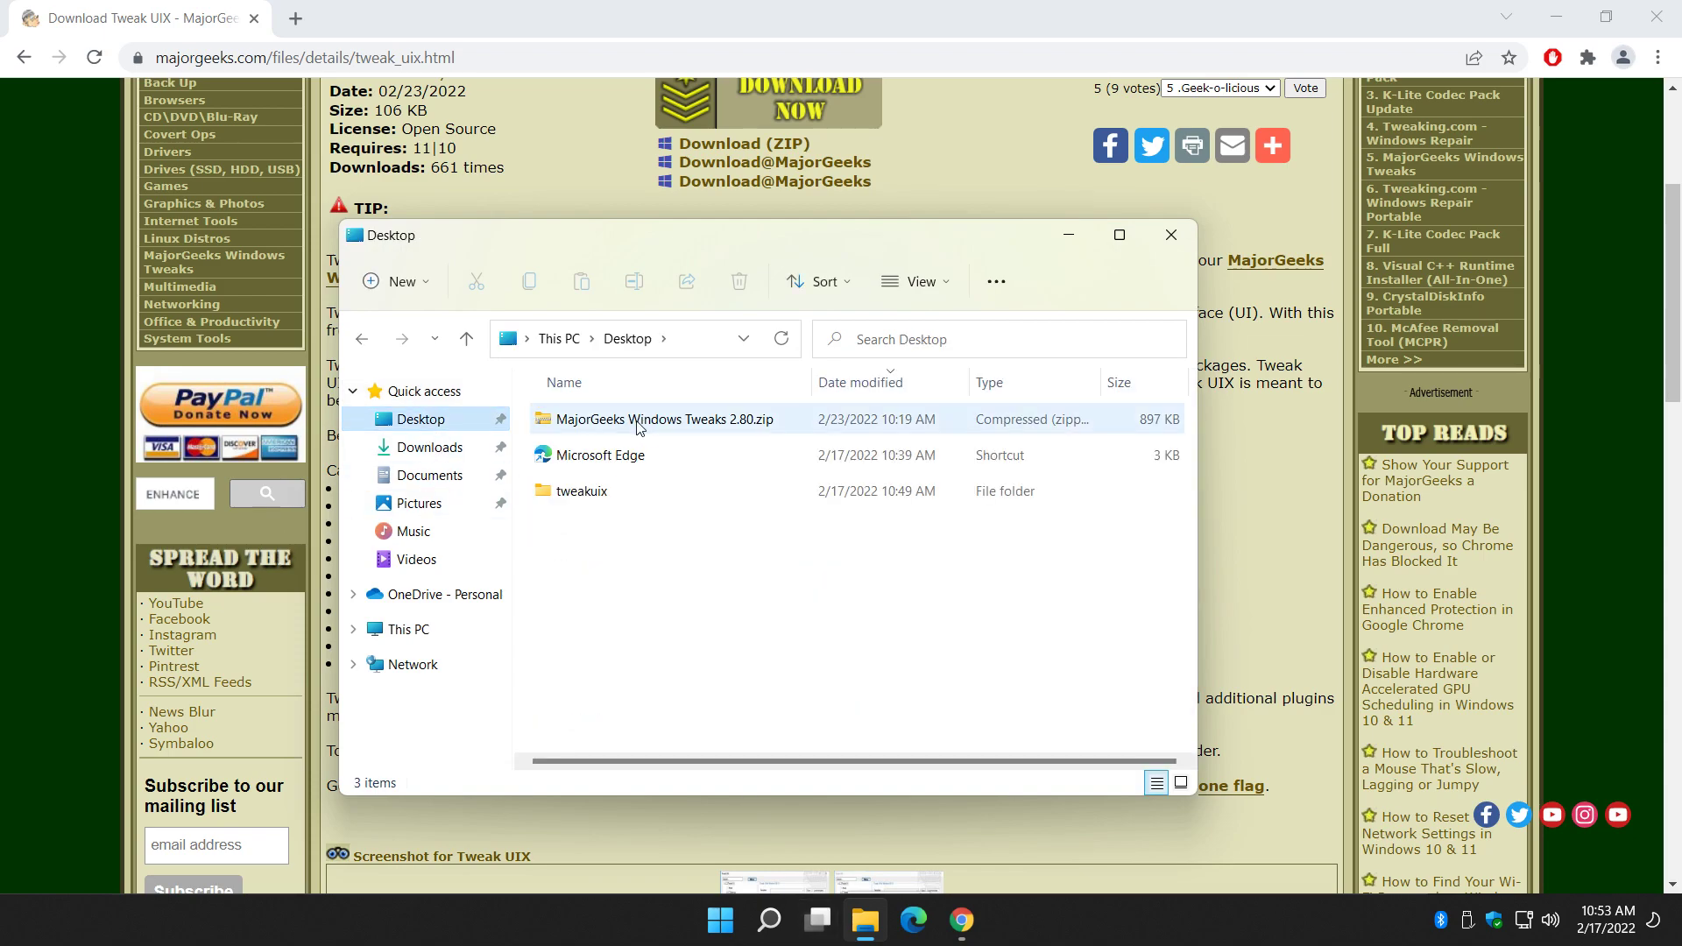
pyautogui.doubleClick(569, 491)
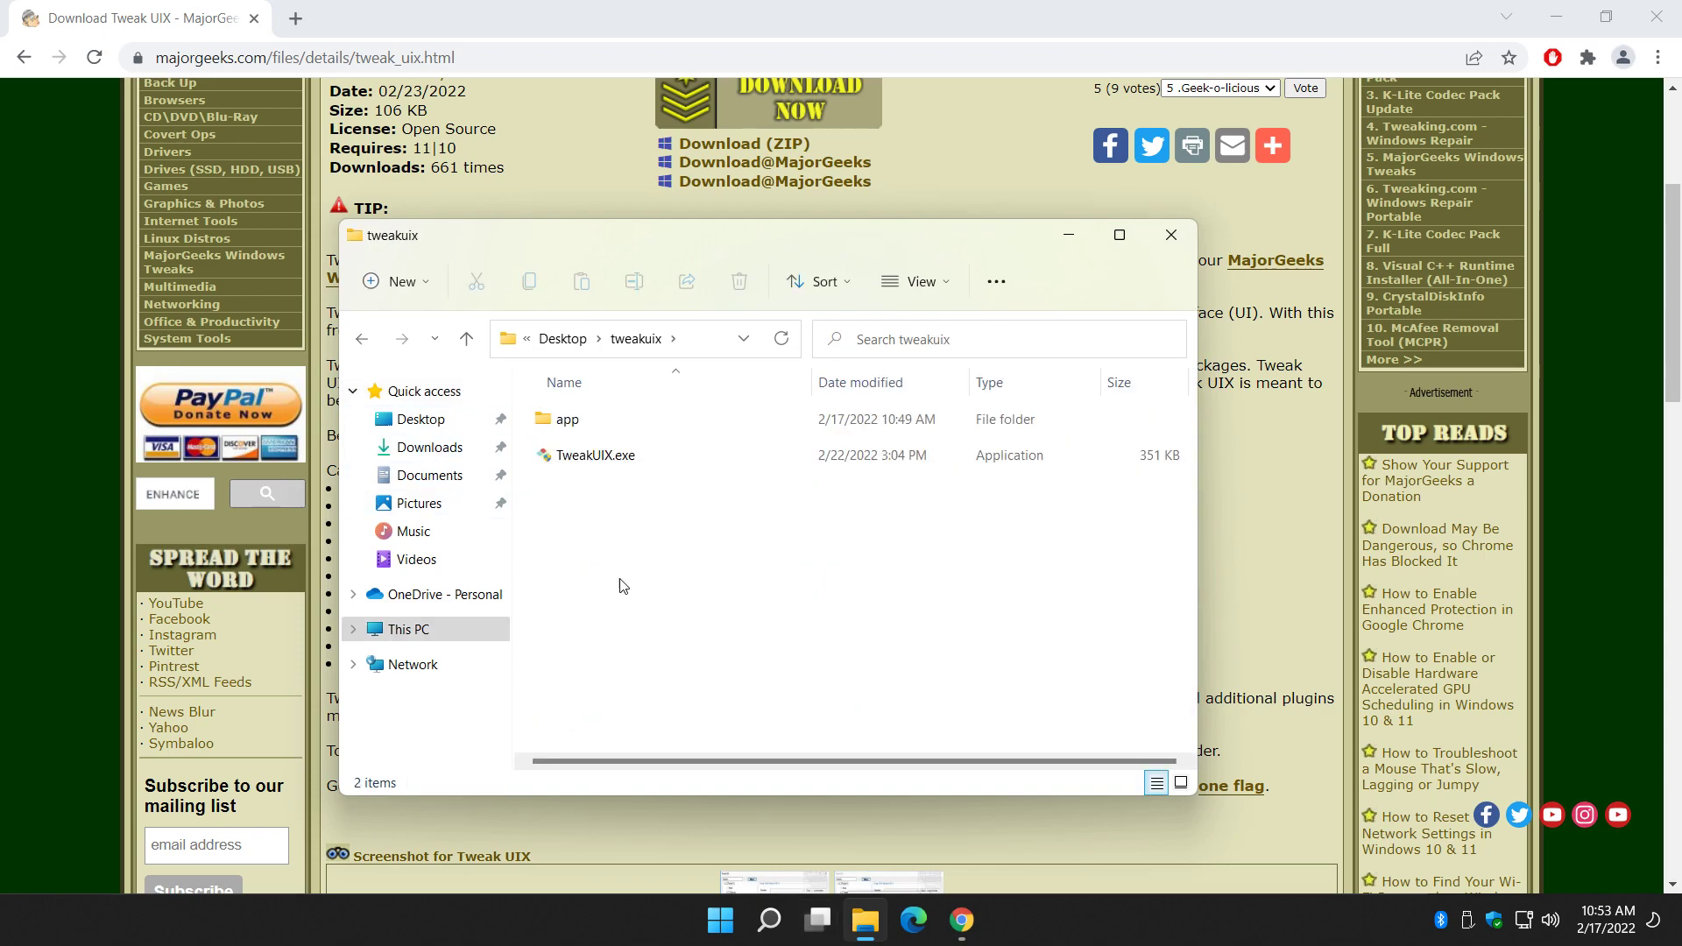
pyautogui.doubleClick(570, 420)
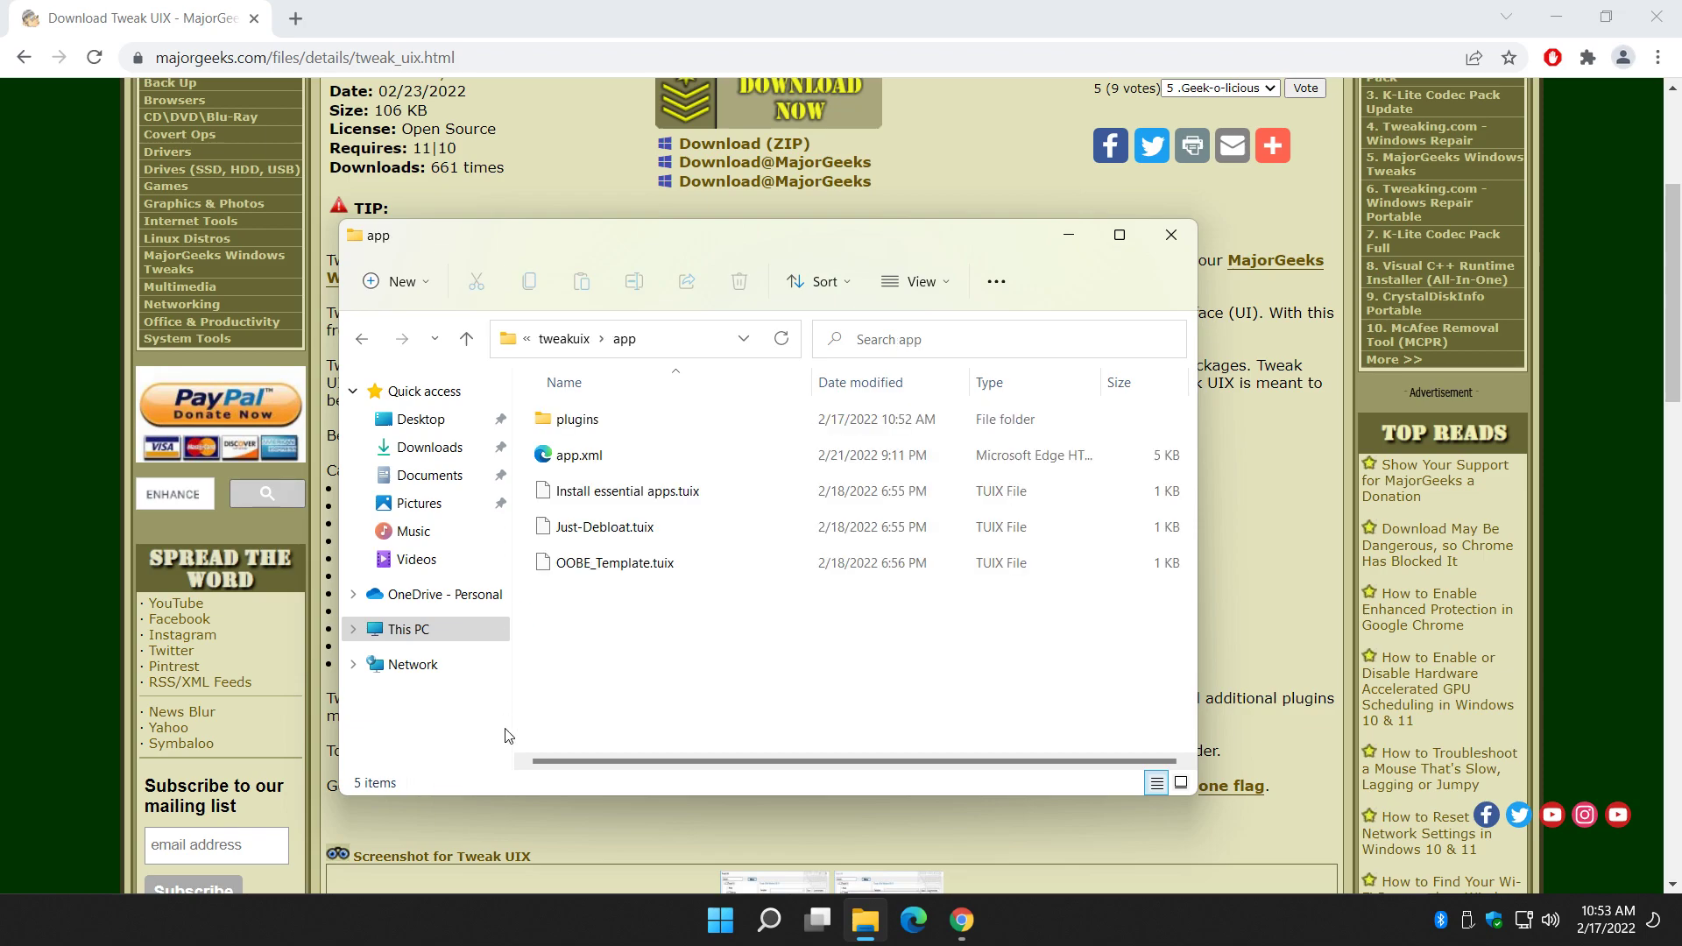
pyautogui.doubleClick(589, 423)
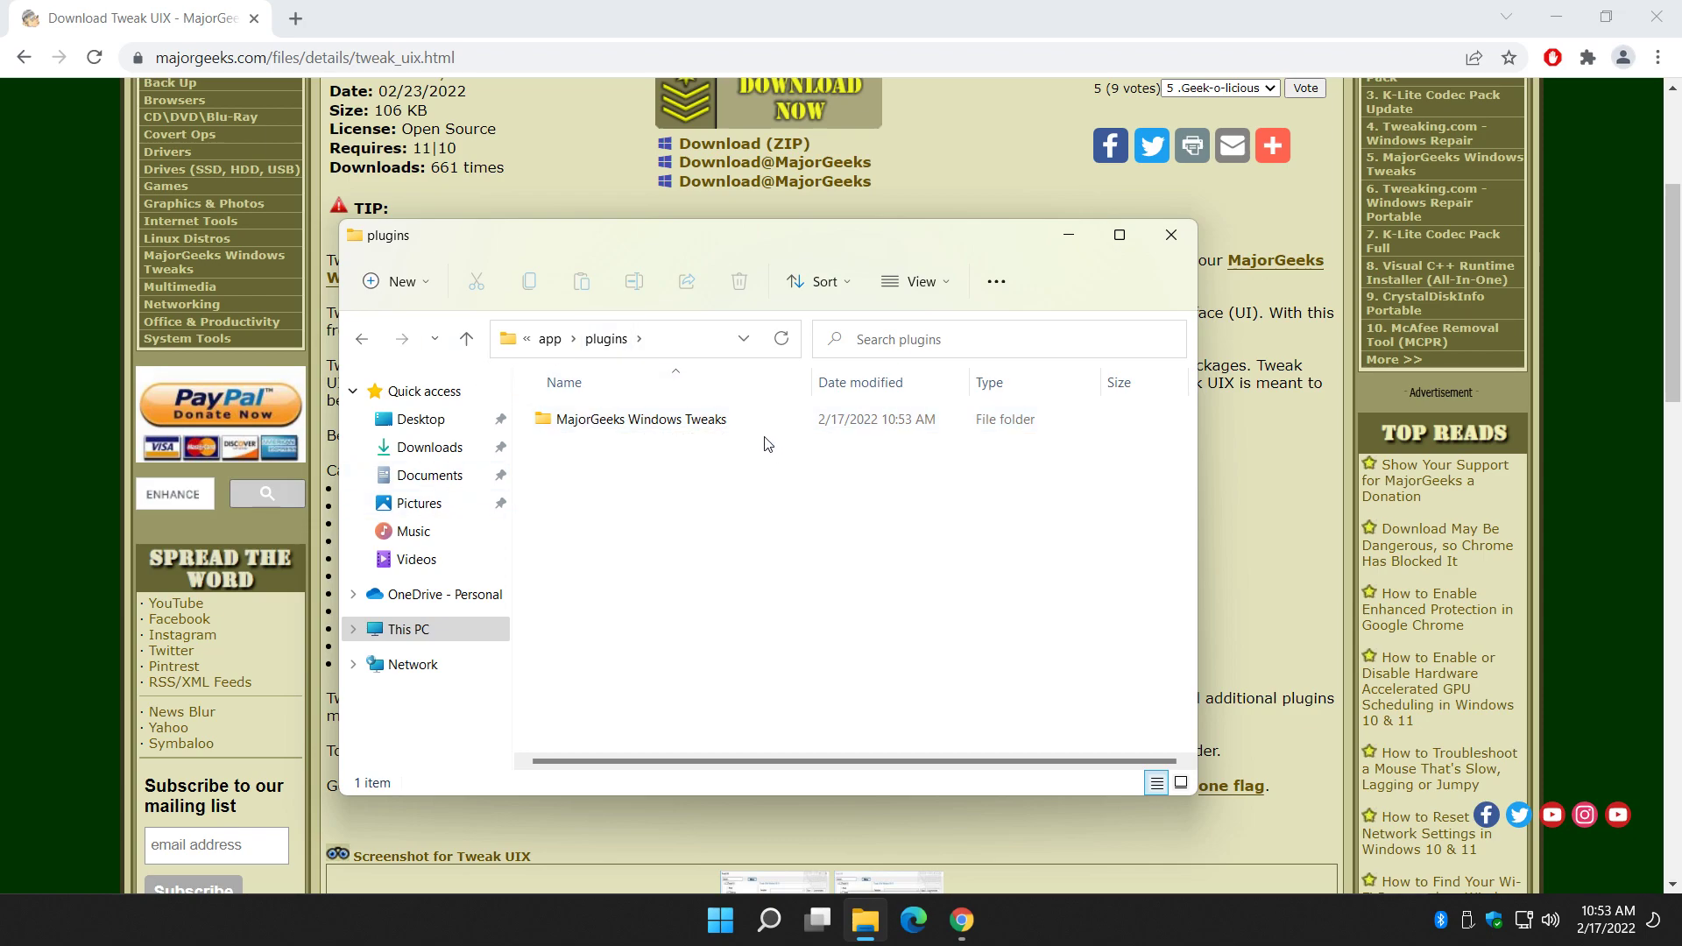
pyautogui.click(680, 350)
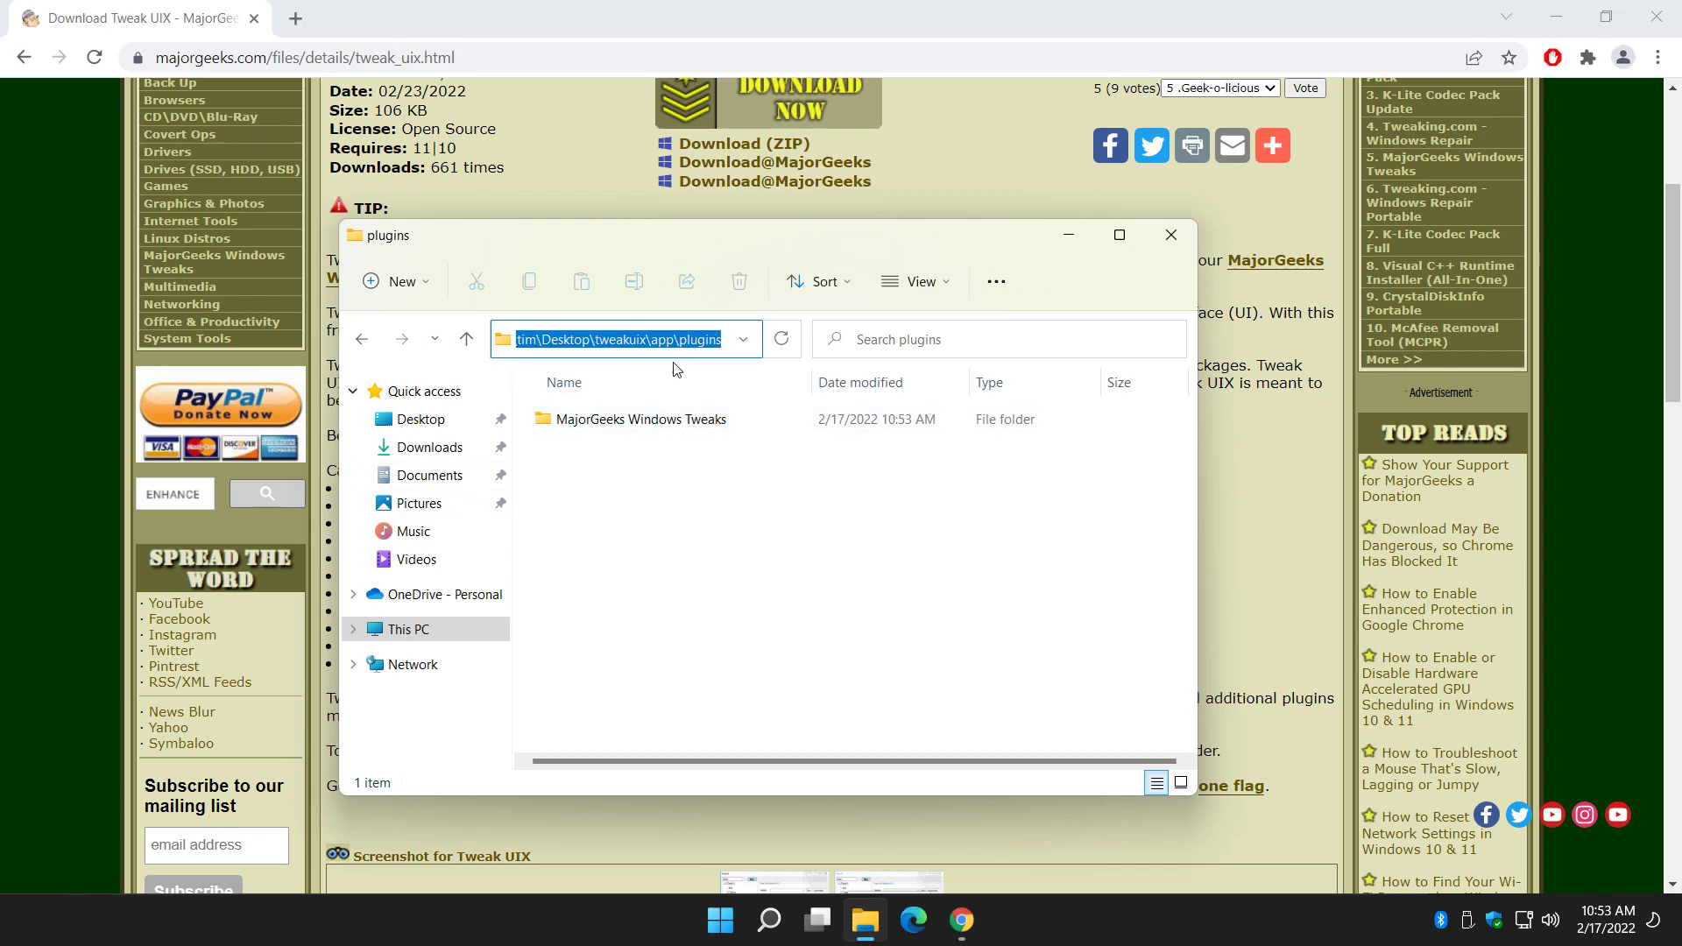
pyautogui.click(1190, 229)
# Launch TweakUIX.exe from the desktop tweakuix folder with administrator rights
pyautogui.click(1564, 14)
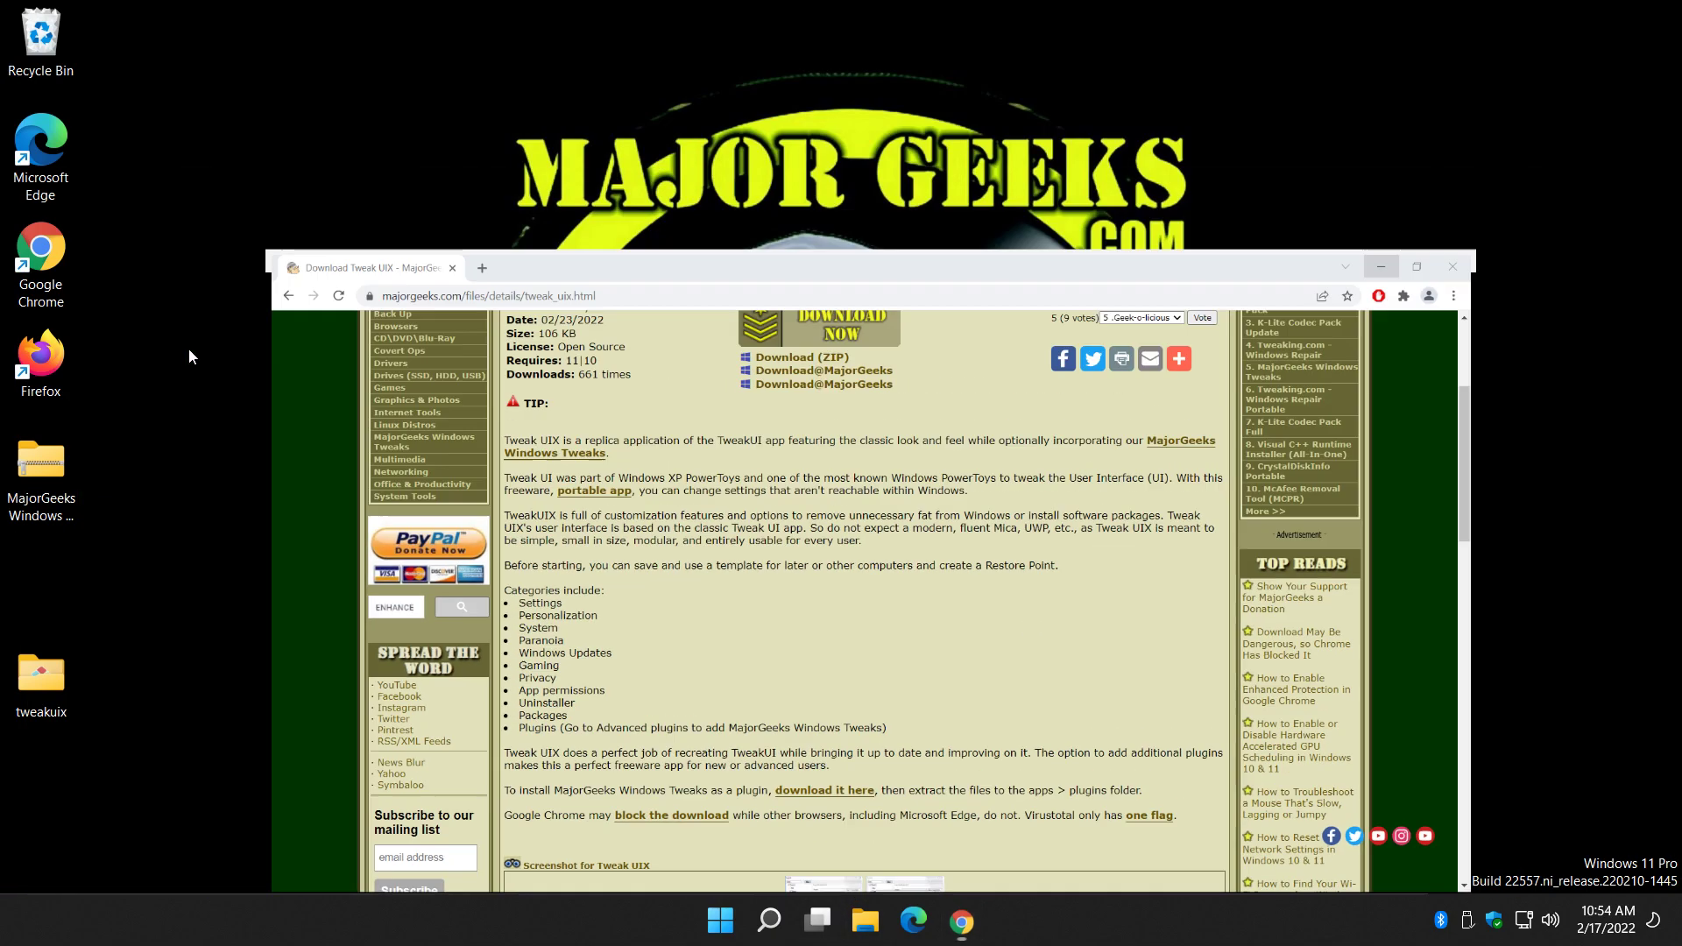
pyautogui.doubleClick(53, 680)
pyautogui.click(652, 456)
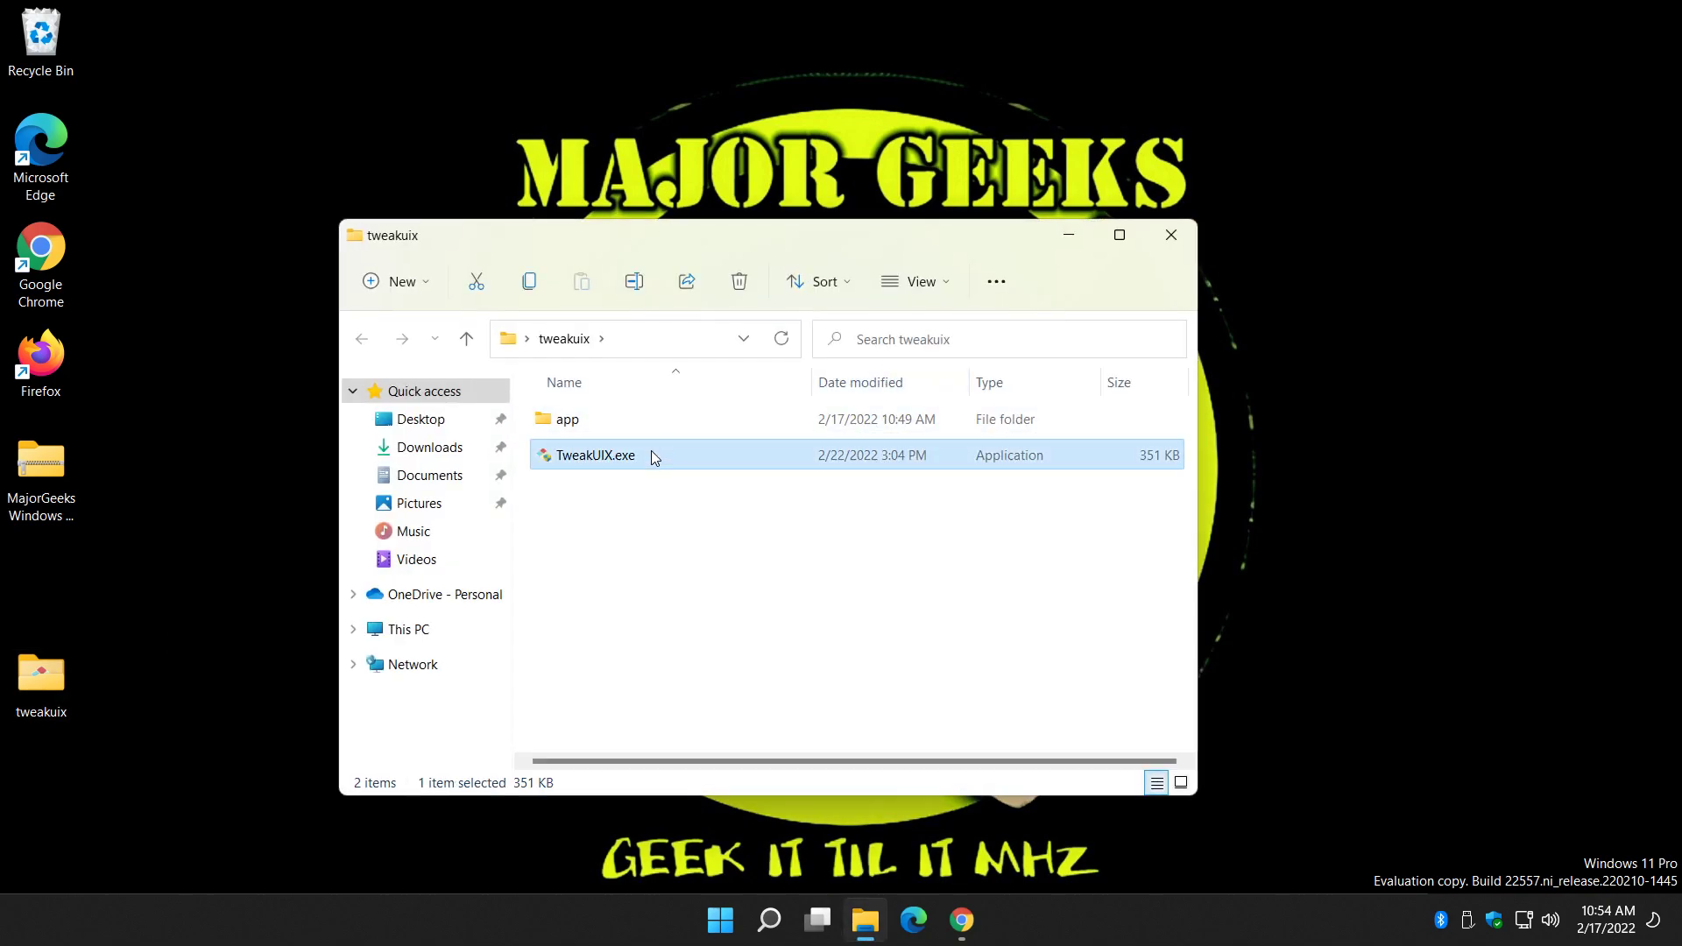
pyautogui.doubleClick(650, 450)
pyautogui.click(770, 649)
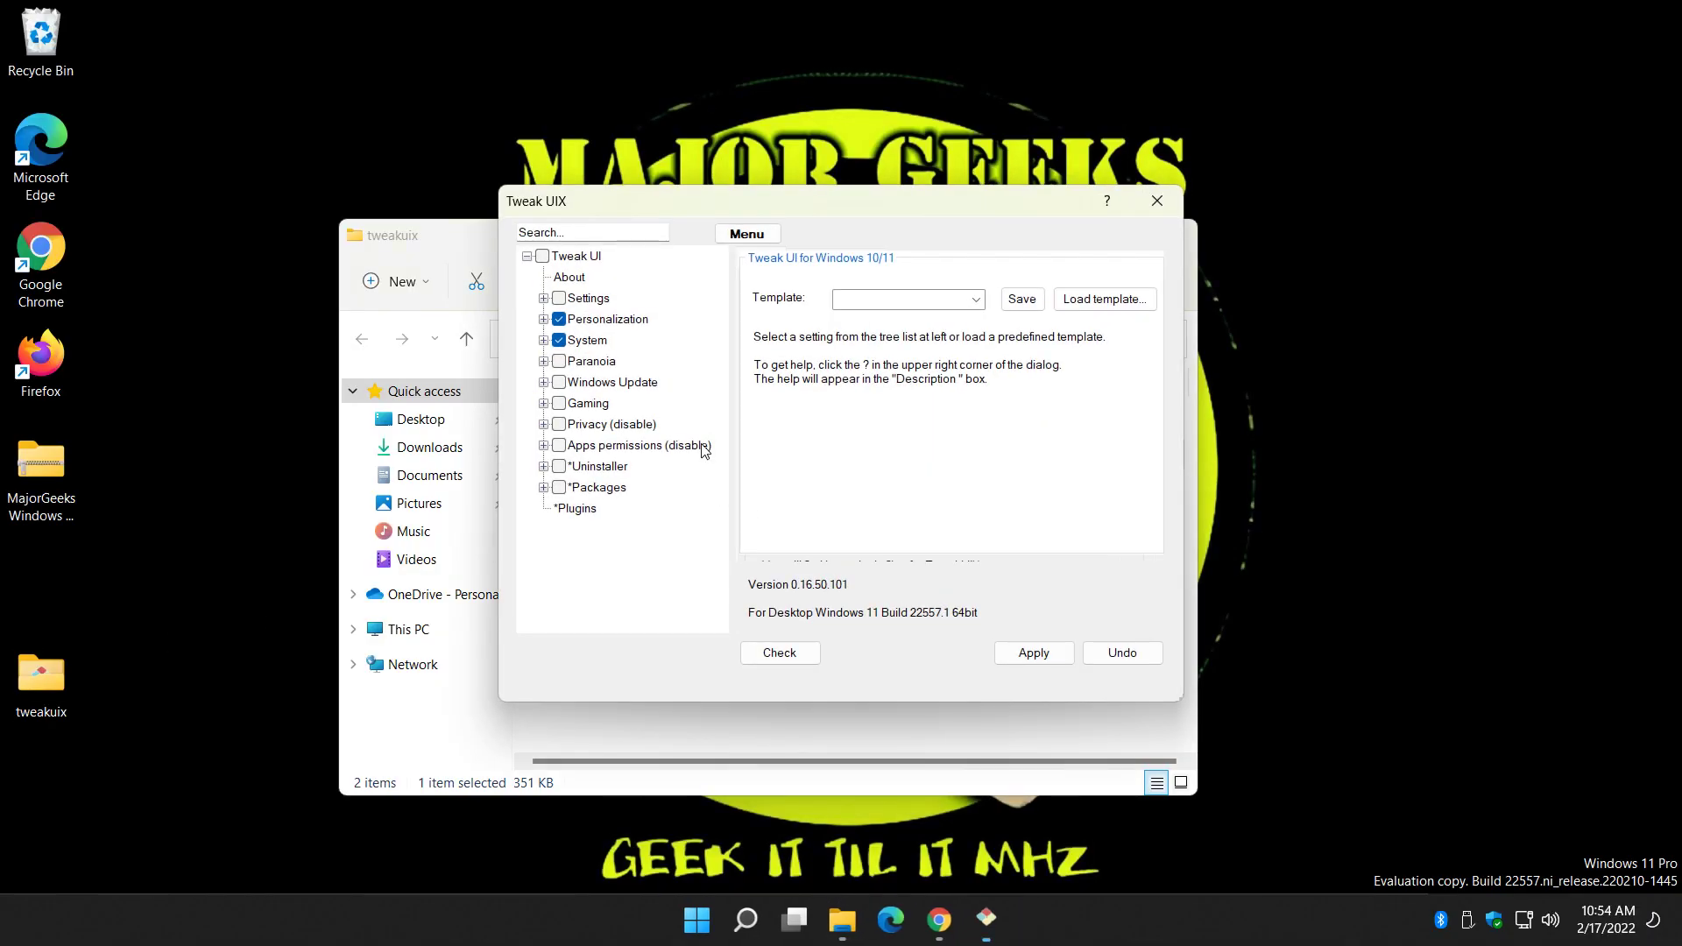
# Show the Plugins page, enlarge and raise the window, and open the main menu
pyautogui.click(580, 511)
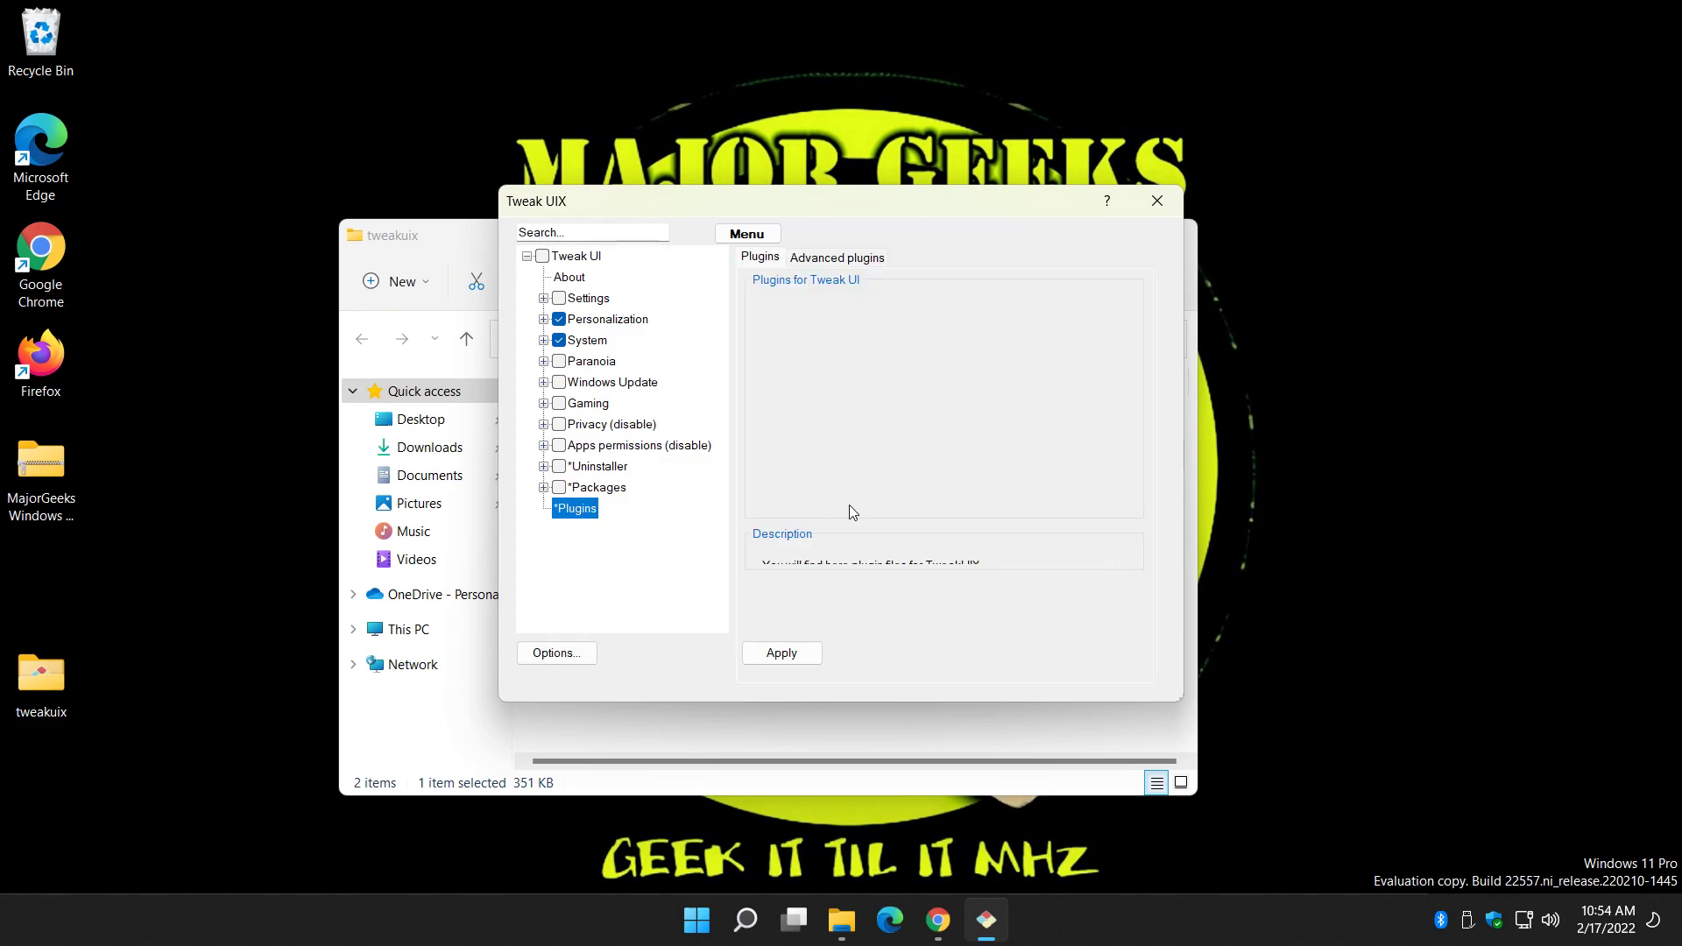
pyautogui.moveTo(843, 703); pyautogui.dragTo(836, 879)
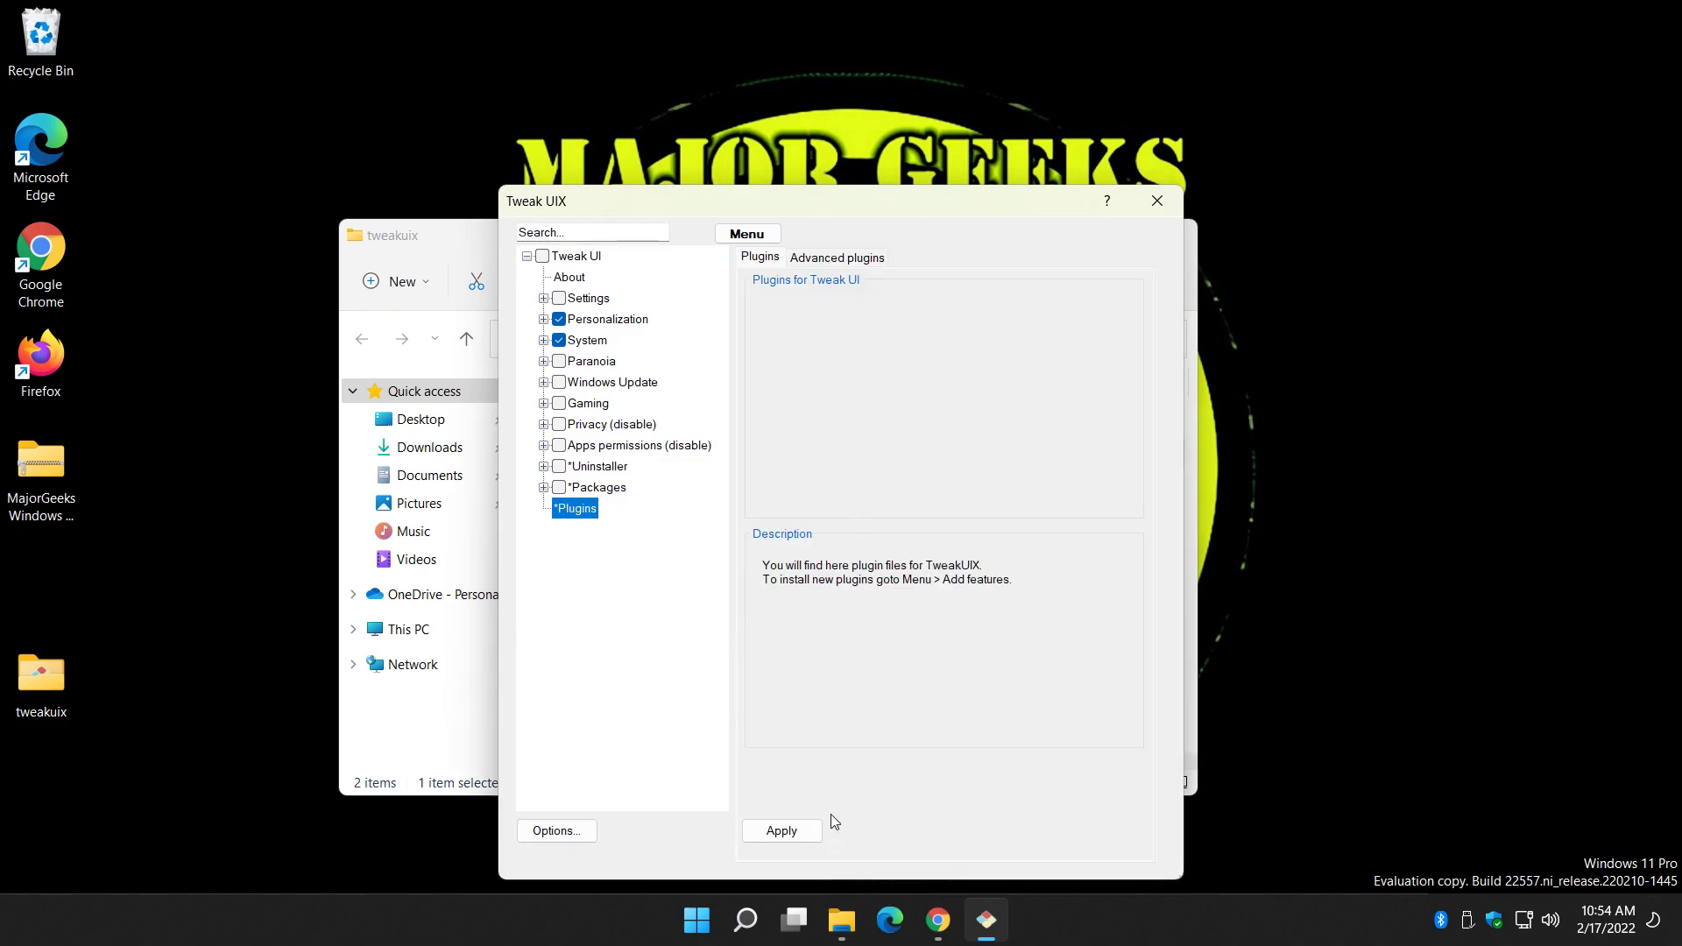
pyautogui.moveTo(882, 210); pyautogui.dragTo(861, 120)
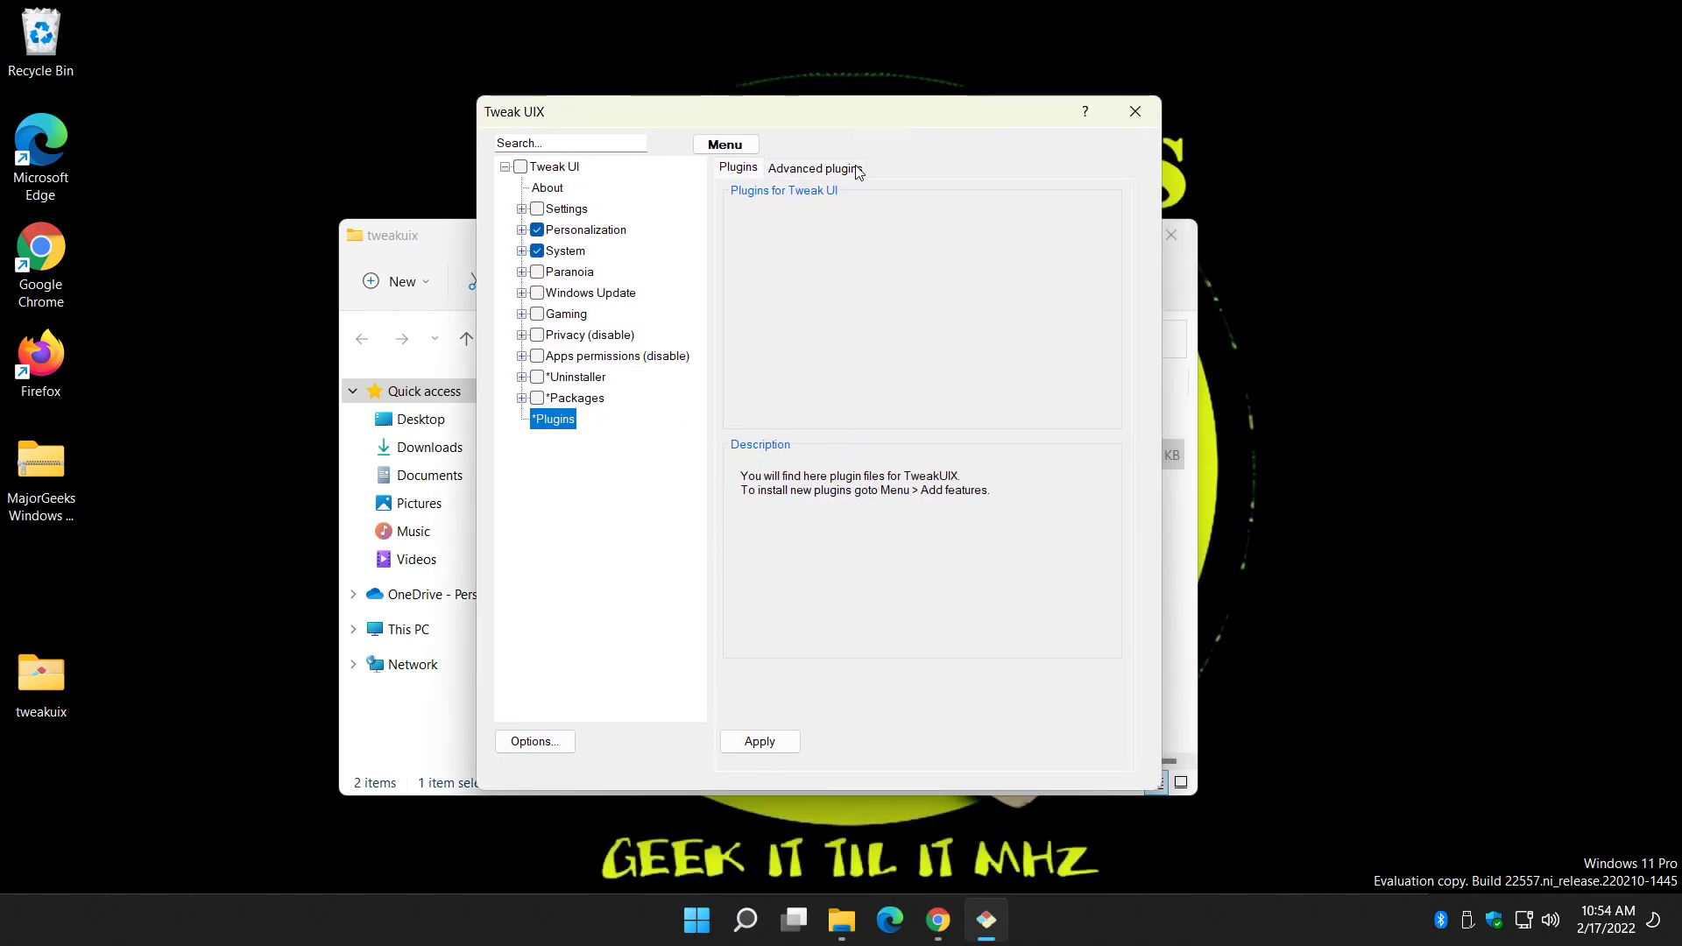
pyautogui.click(711, 144)
pyautogui.click(768, 154)
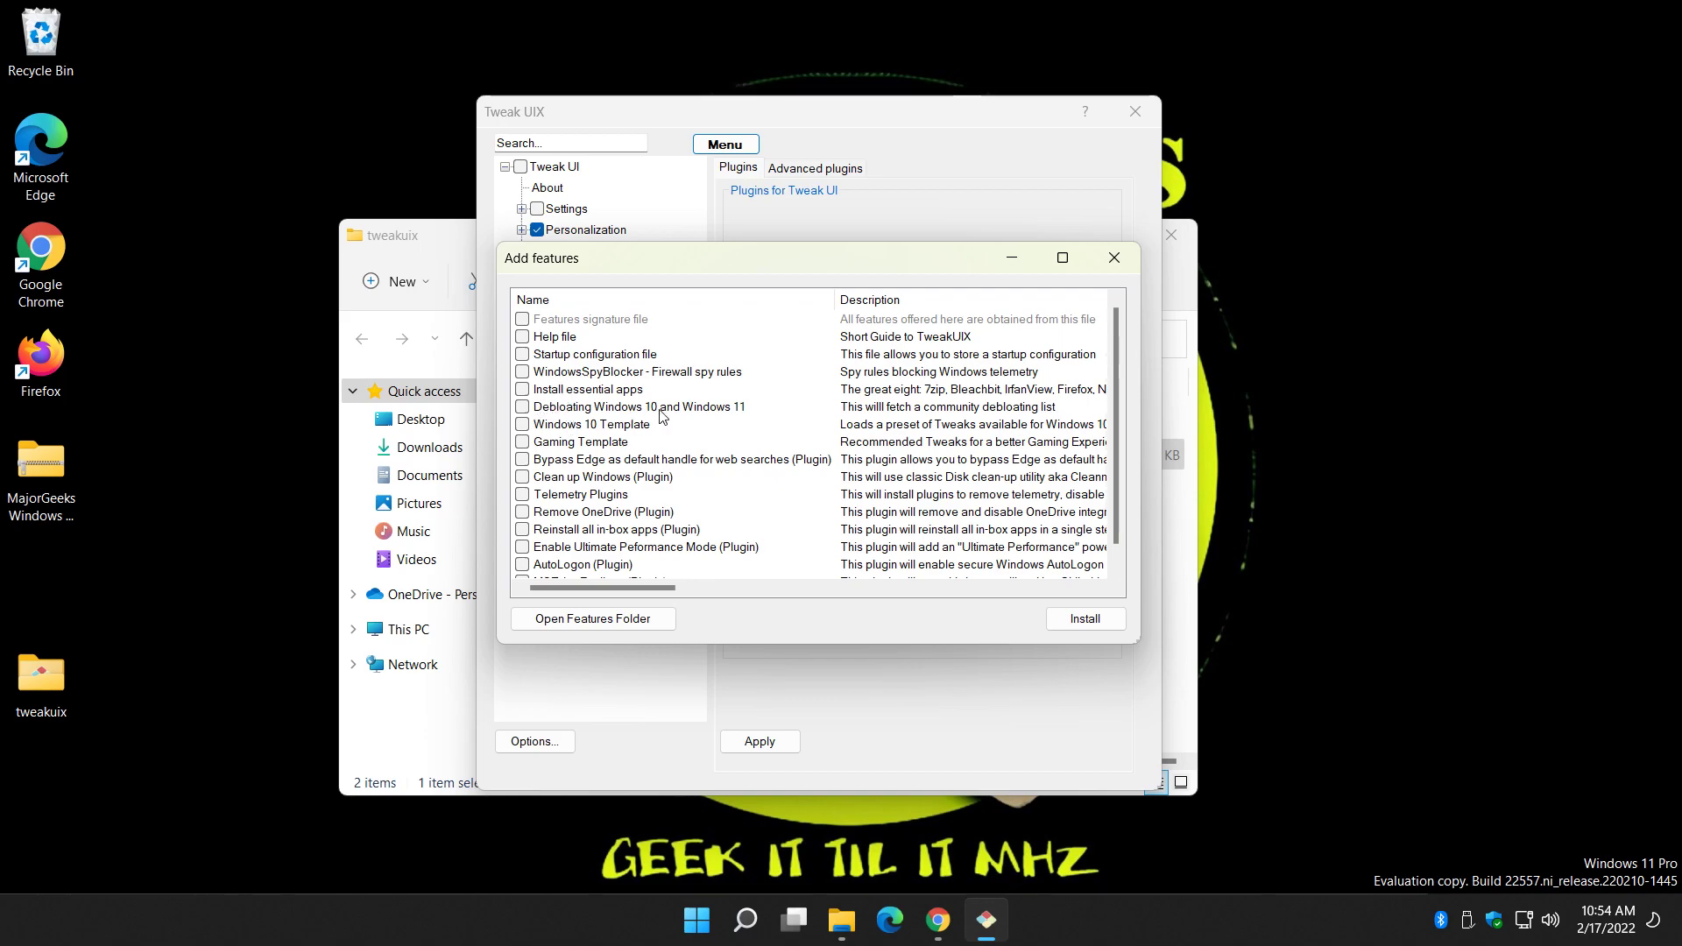
pyautogui.scroll(-1, 661, 413)
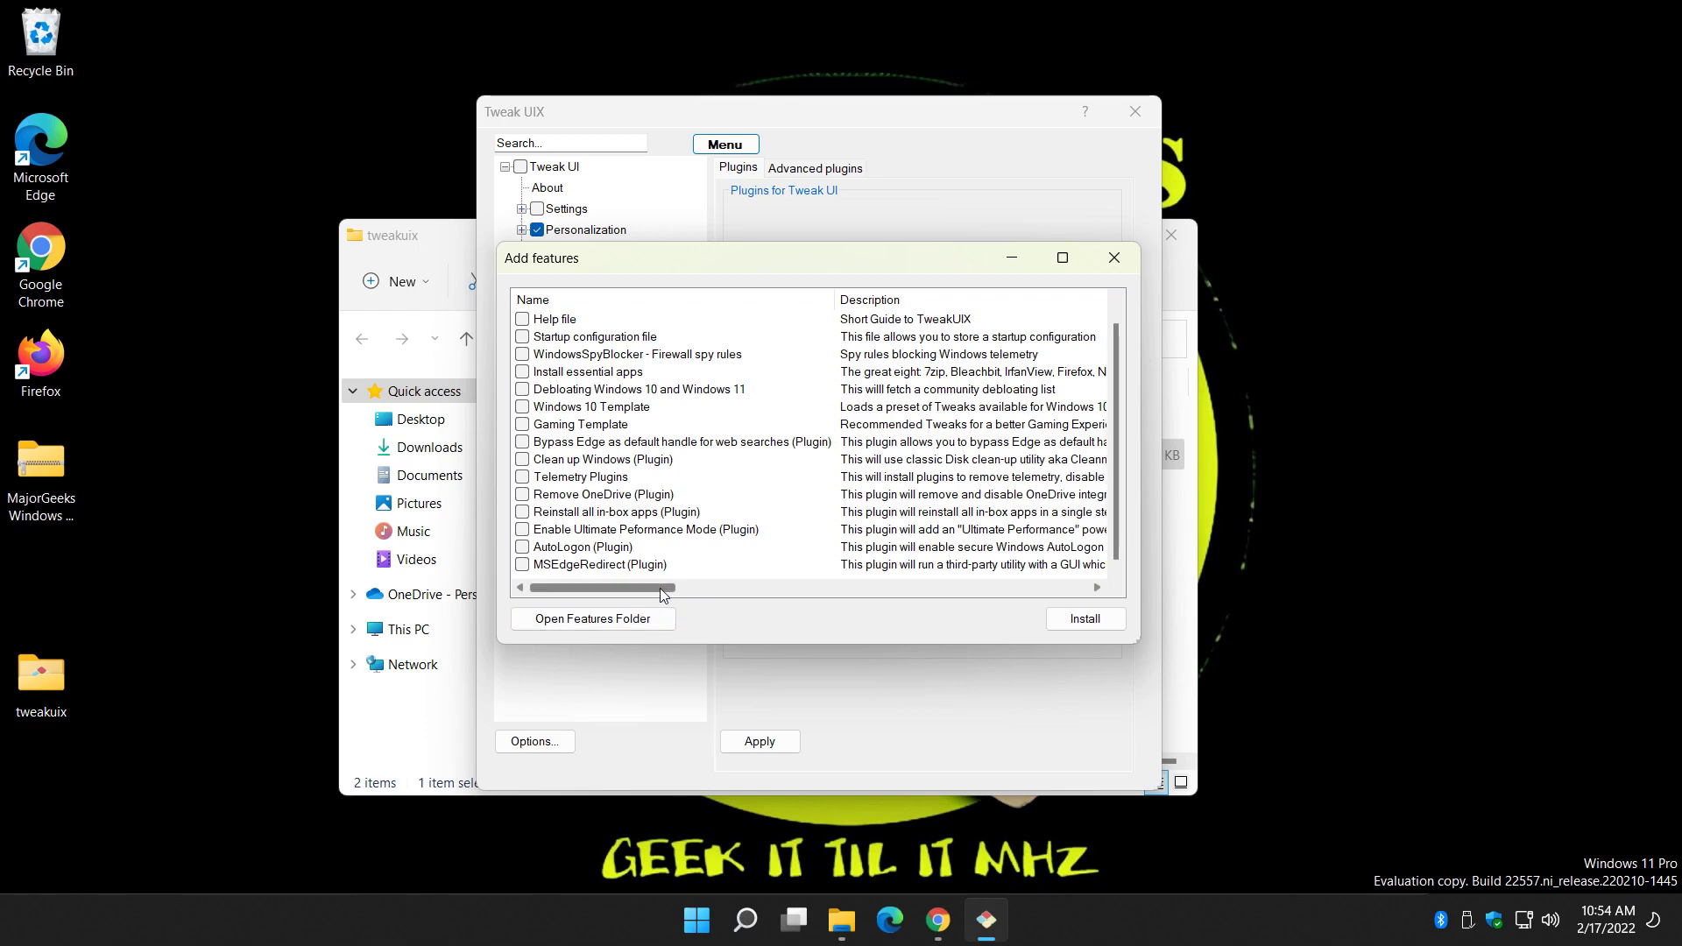
pyautogui.moveTo(660, 587); pyautogui.dragTo(605, 585)
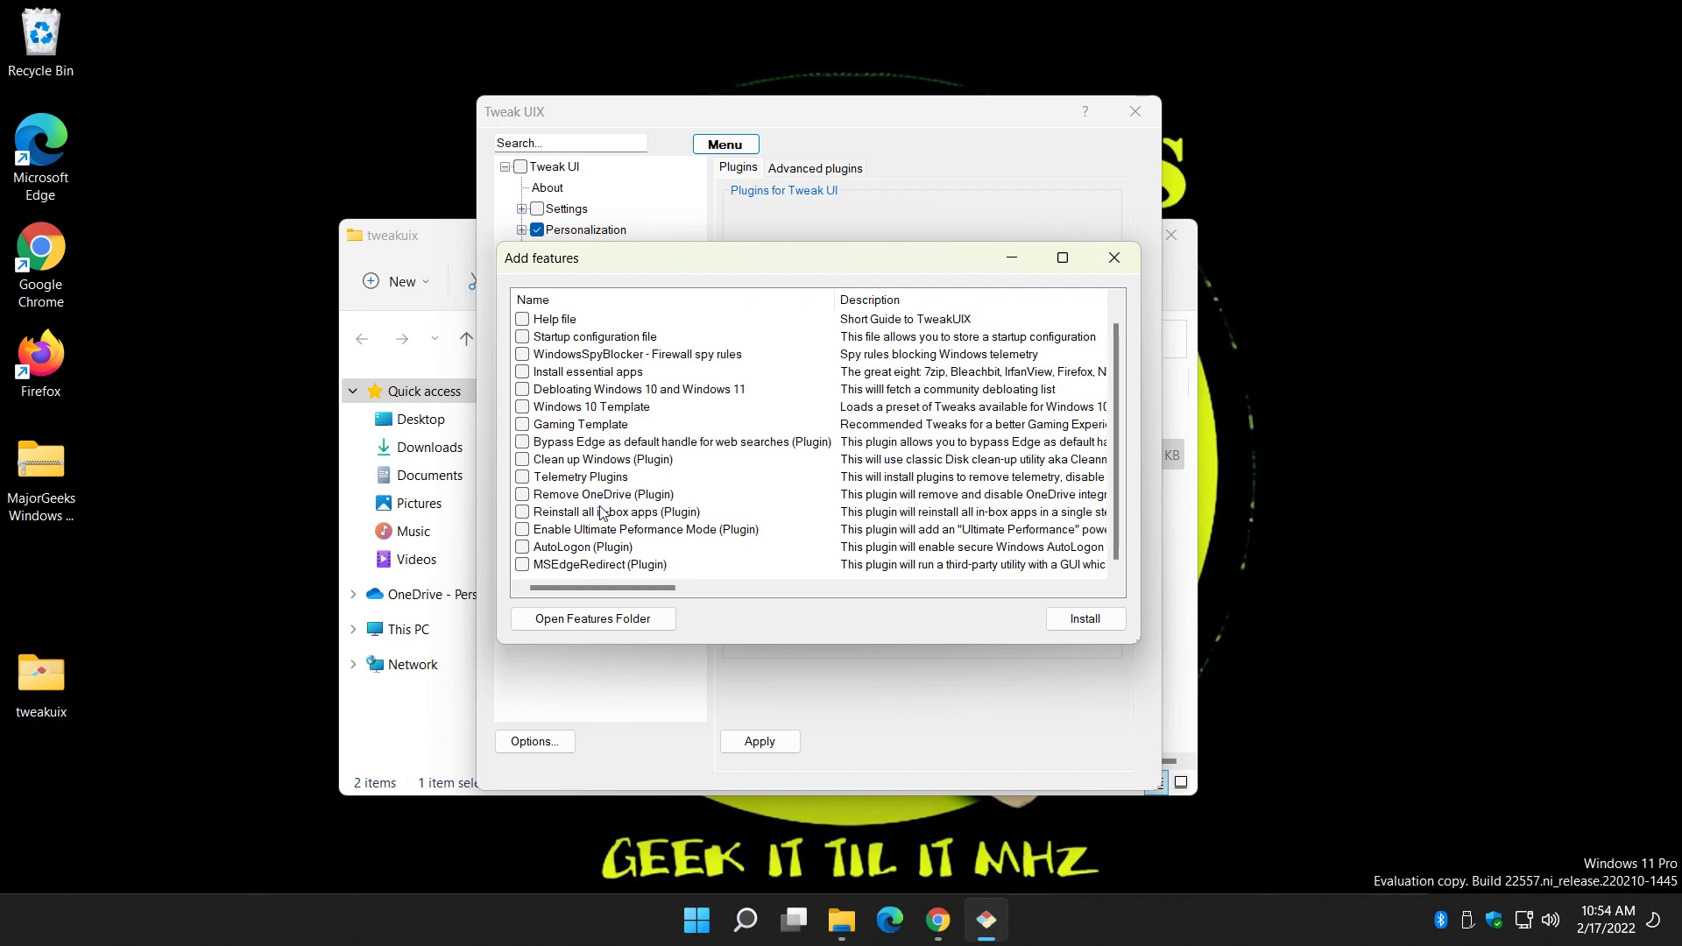
pyautogui.click(1125, 257)
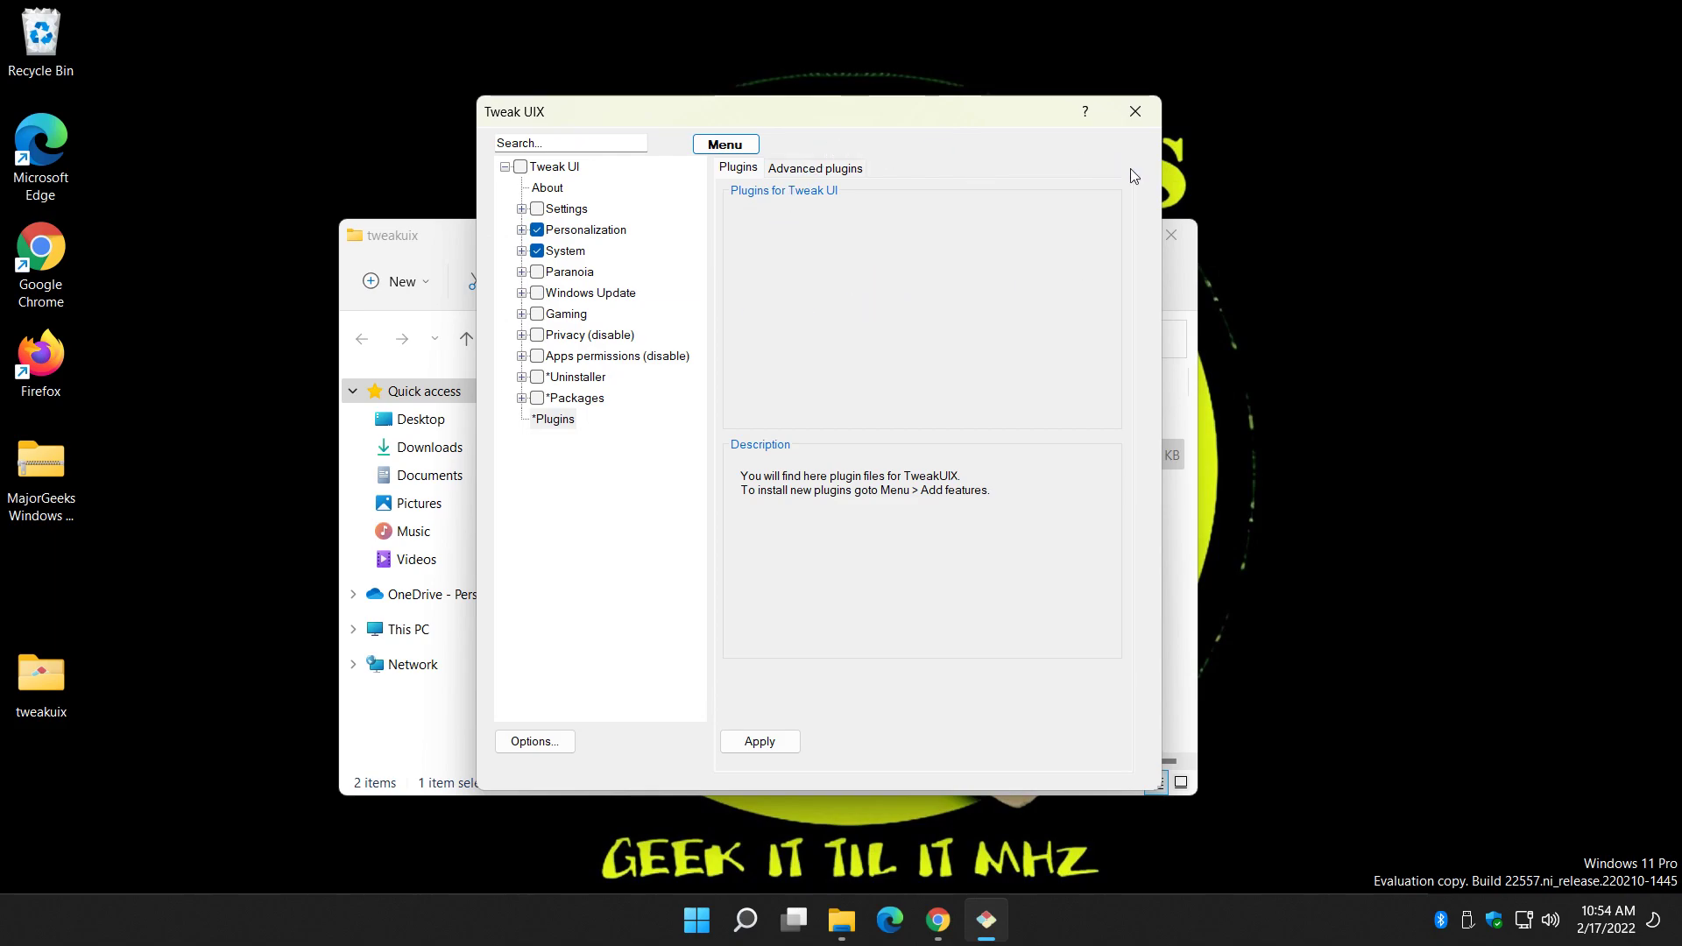
# Show the Advanced plugins categories and enlarge the window so full tweak names fit
pyautogui.click(830, 169)
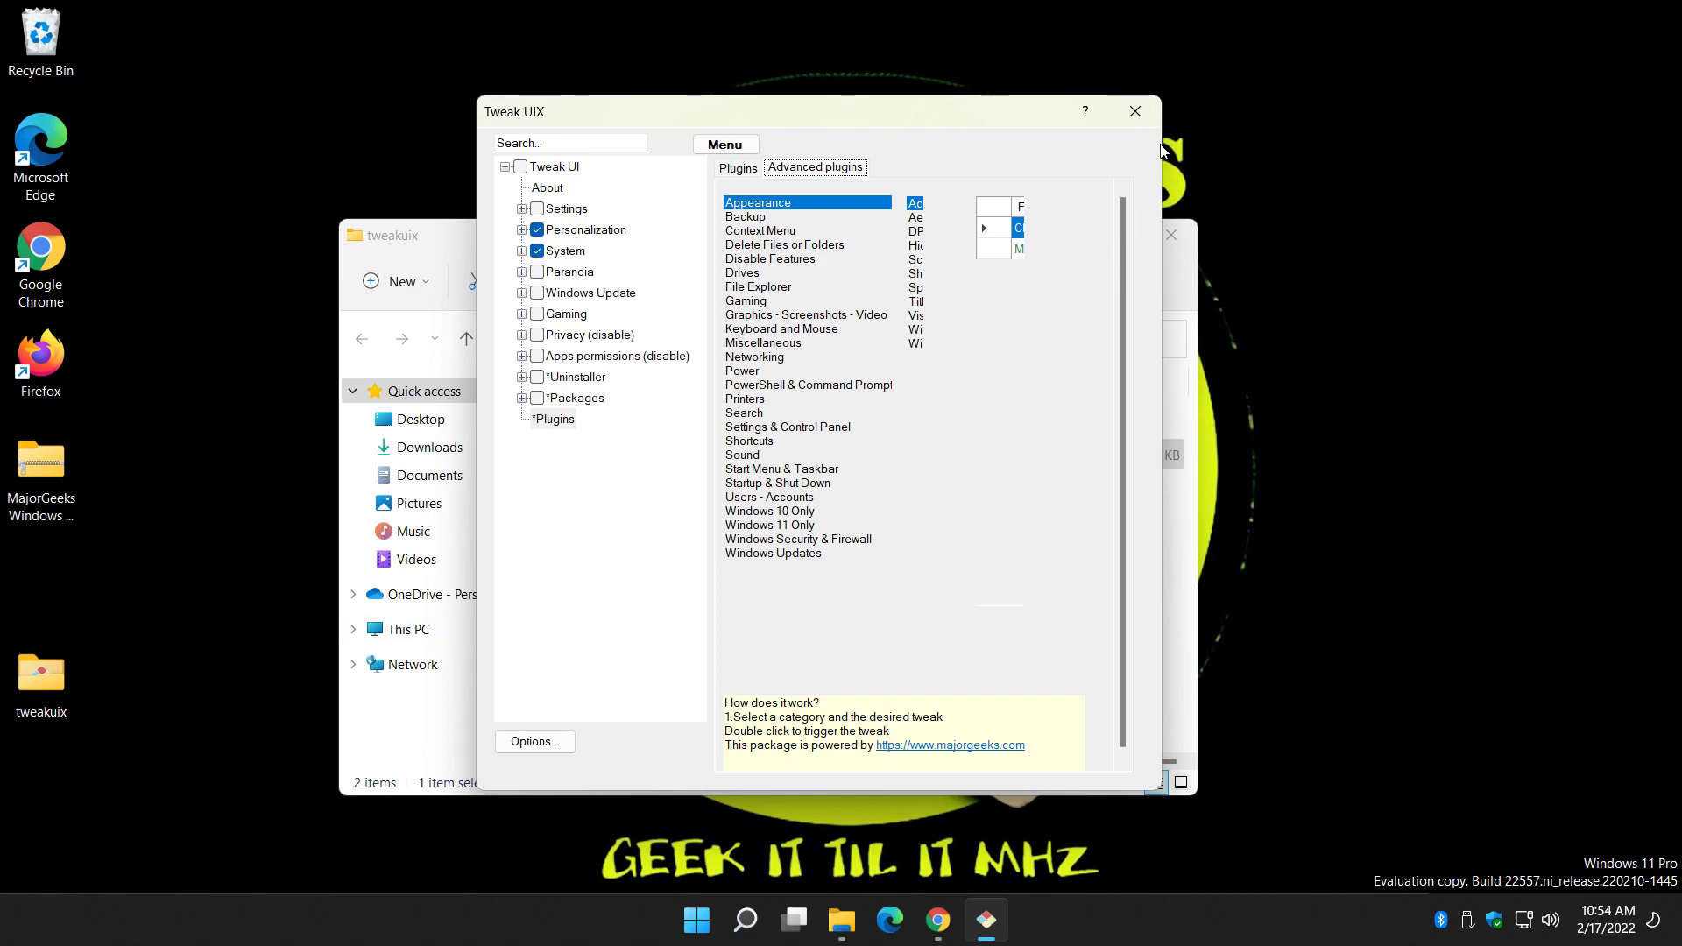
pyautogui.moveTo(1161, 144); pyautogui.dragTo(1640, 143)
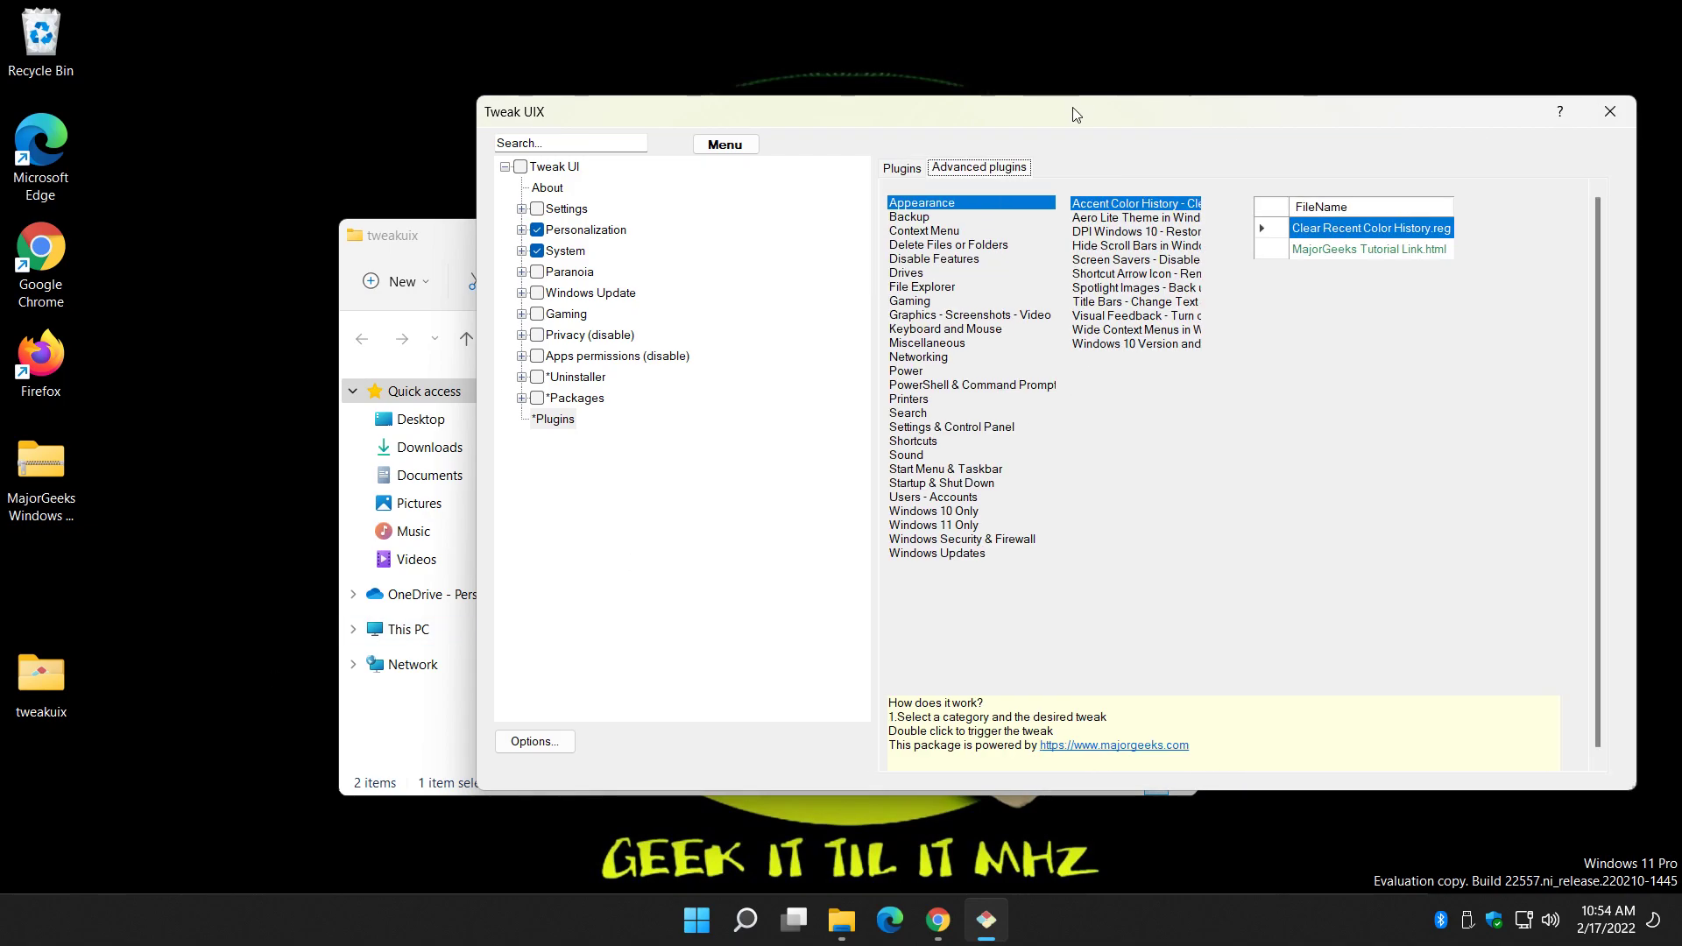
pyautogui.moveTo(1079, 117); pyautogui.dragTo(904, 101)
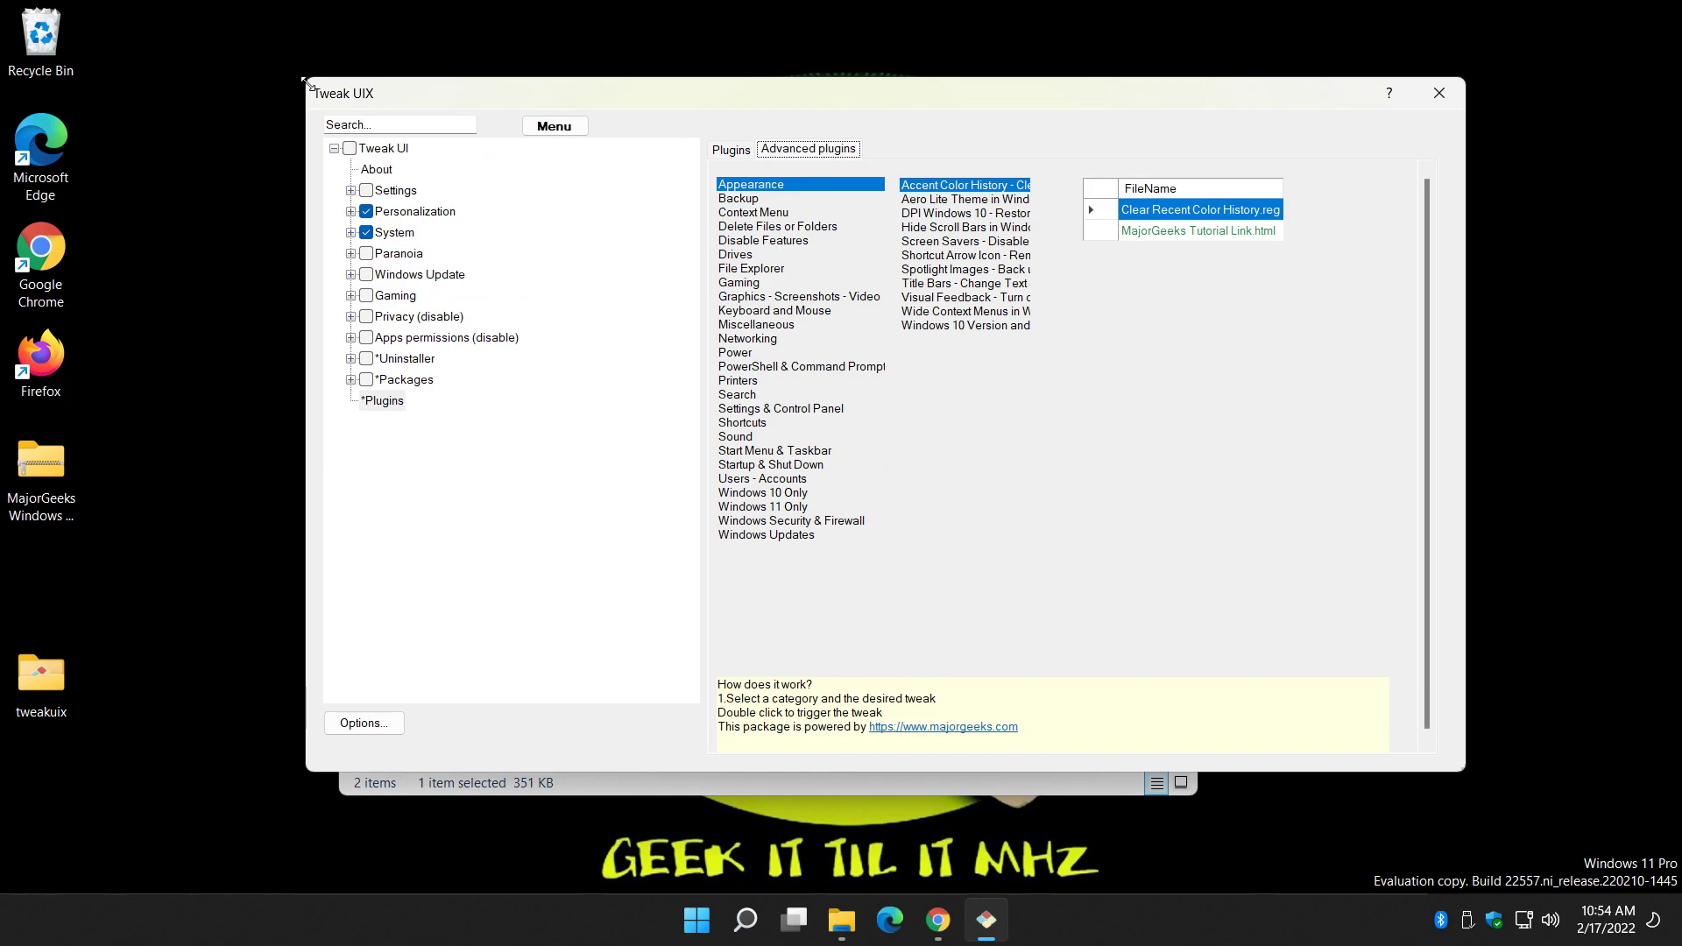
pyautogui.moveTo(297, 95); pyautogui.dragTo(119, 38)
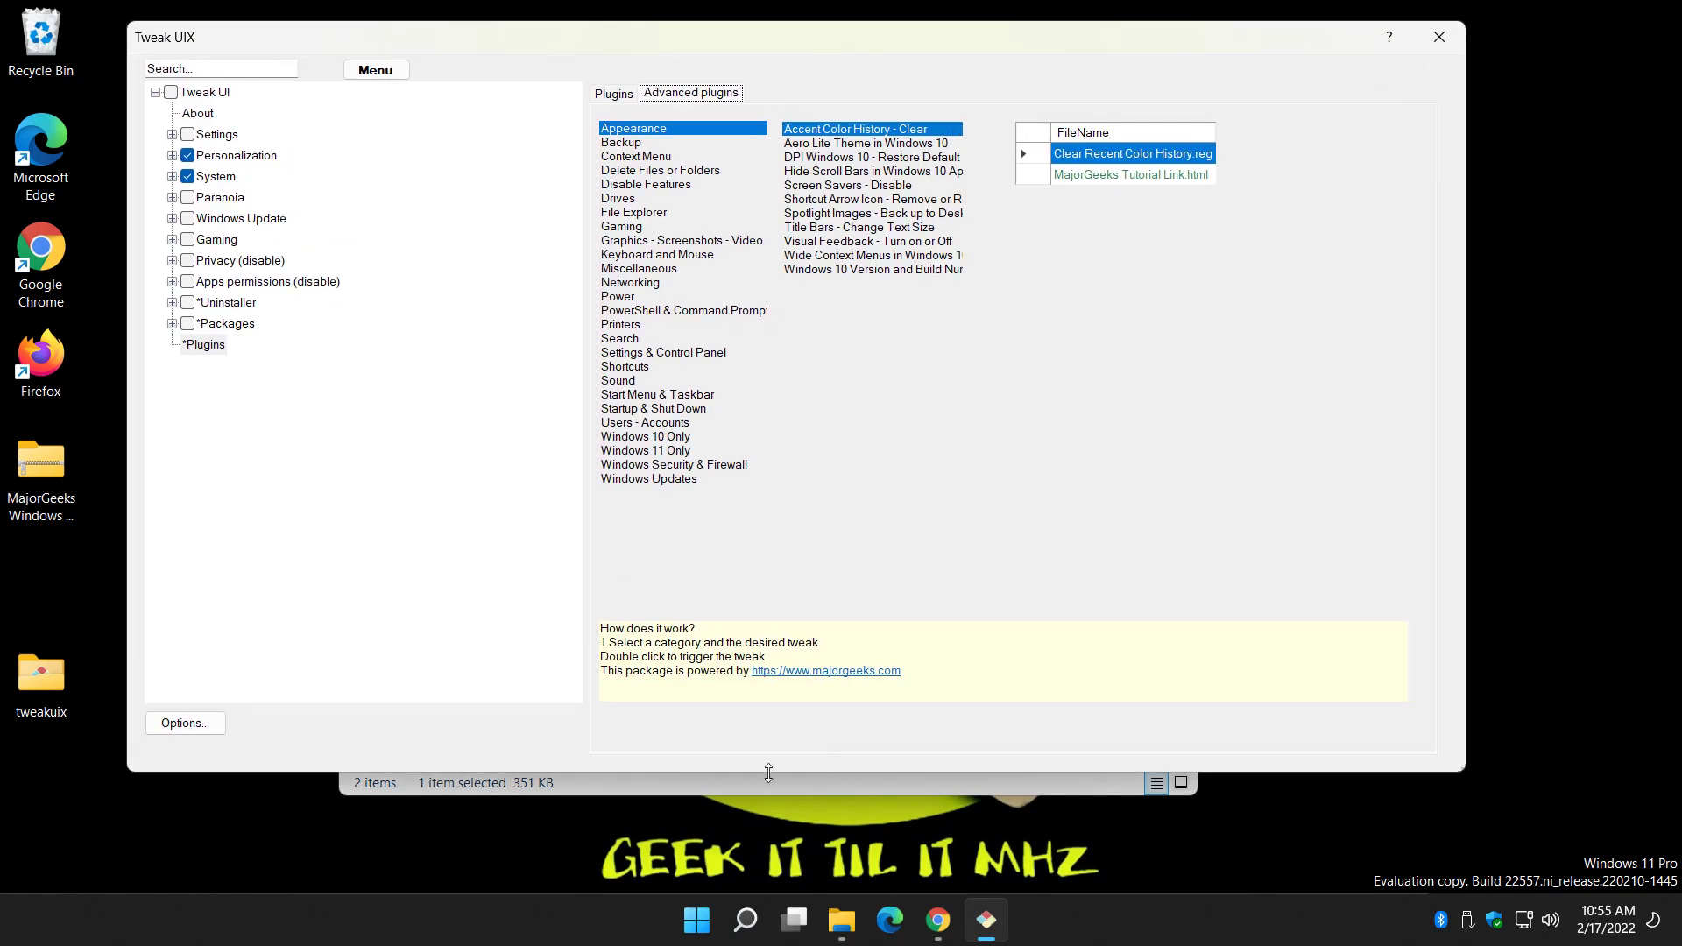
pyautogui.moveTo(768, 773); pyautogui.dragTo(768, 875)
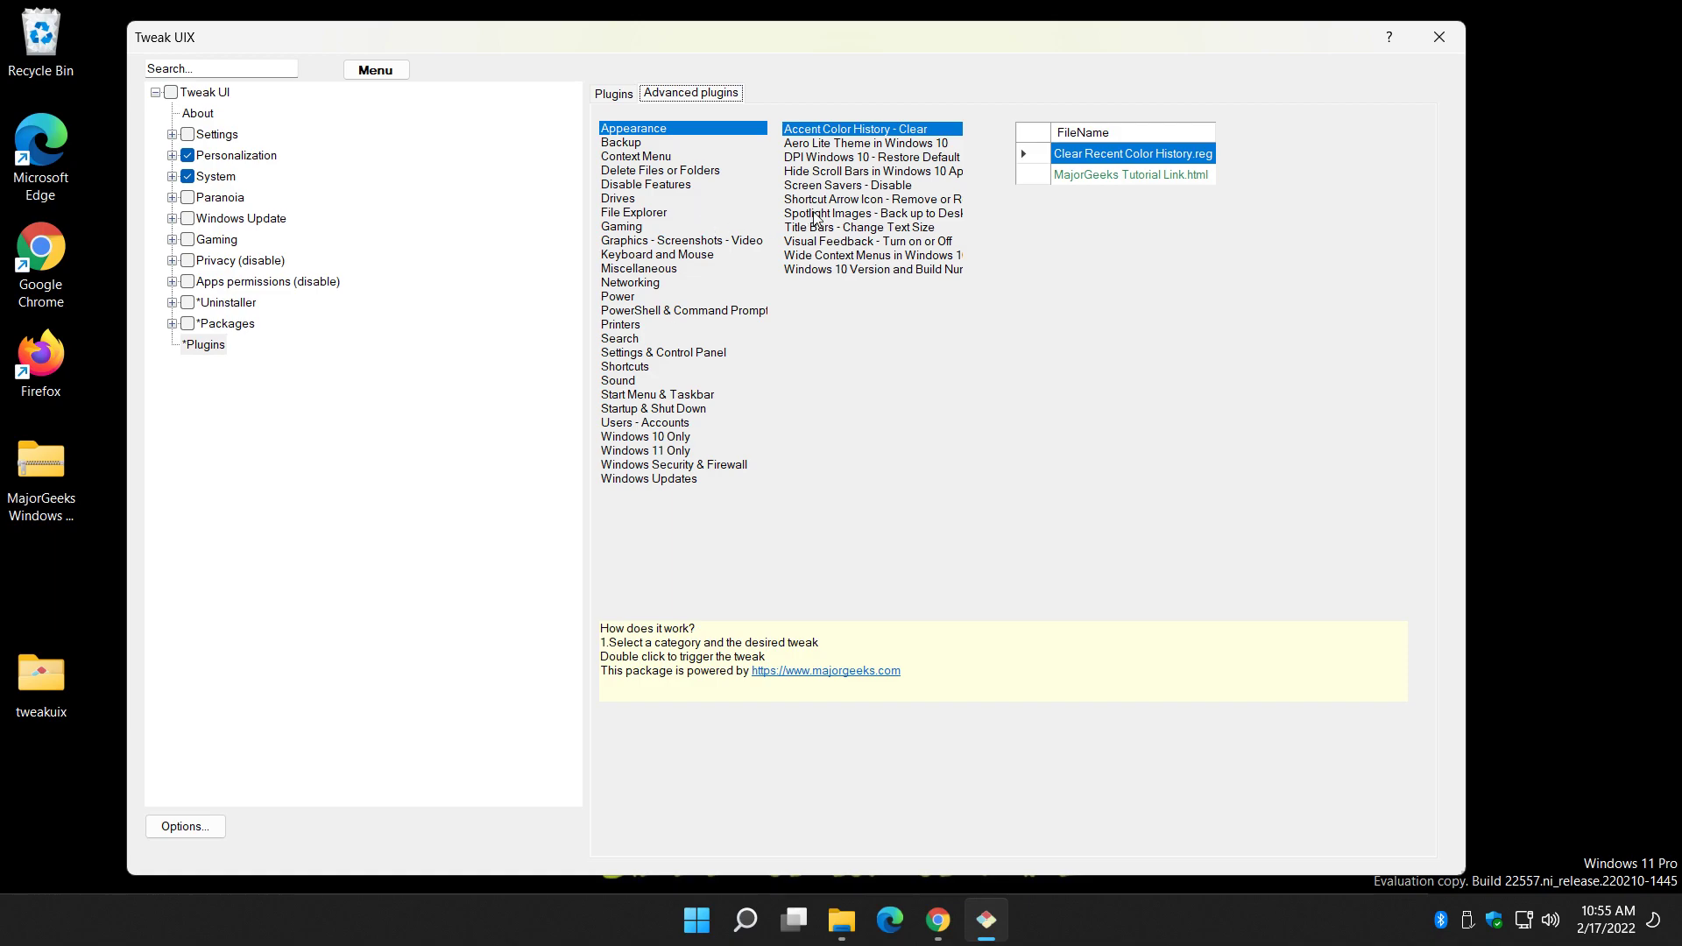
# List the Hide Scroll Bars in Windows 10 Apps files and pick the MajorGeeks Tutorial Link.html
pyautogui.click(846, 173)
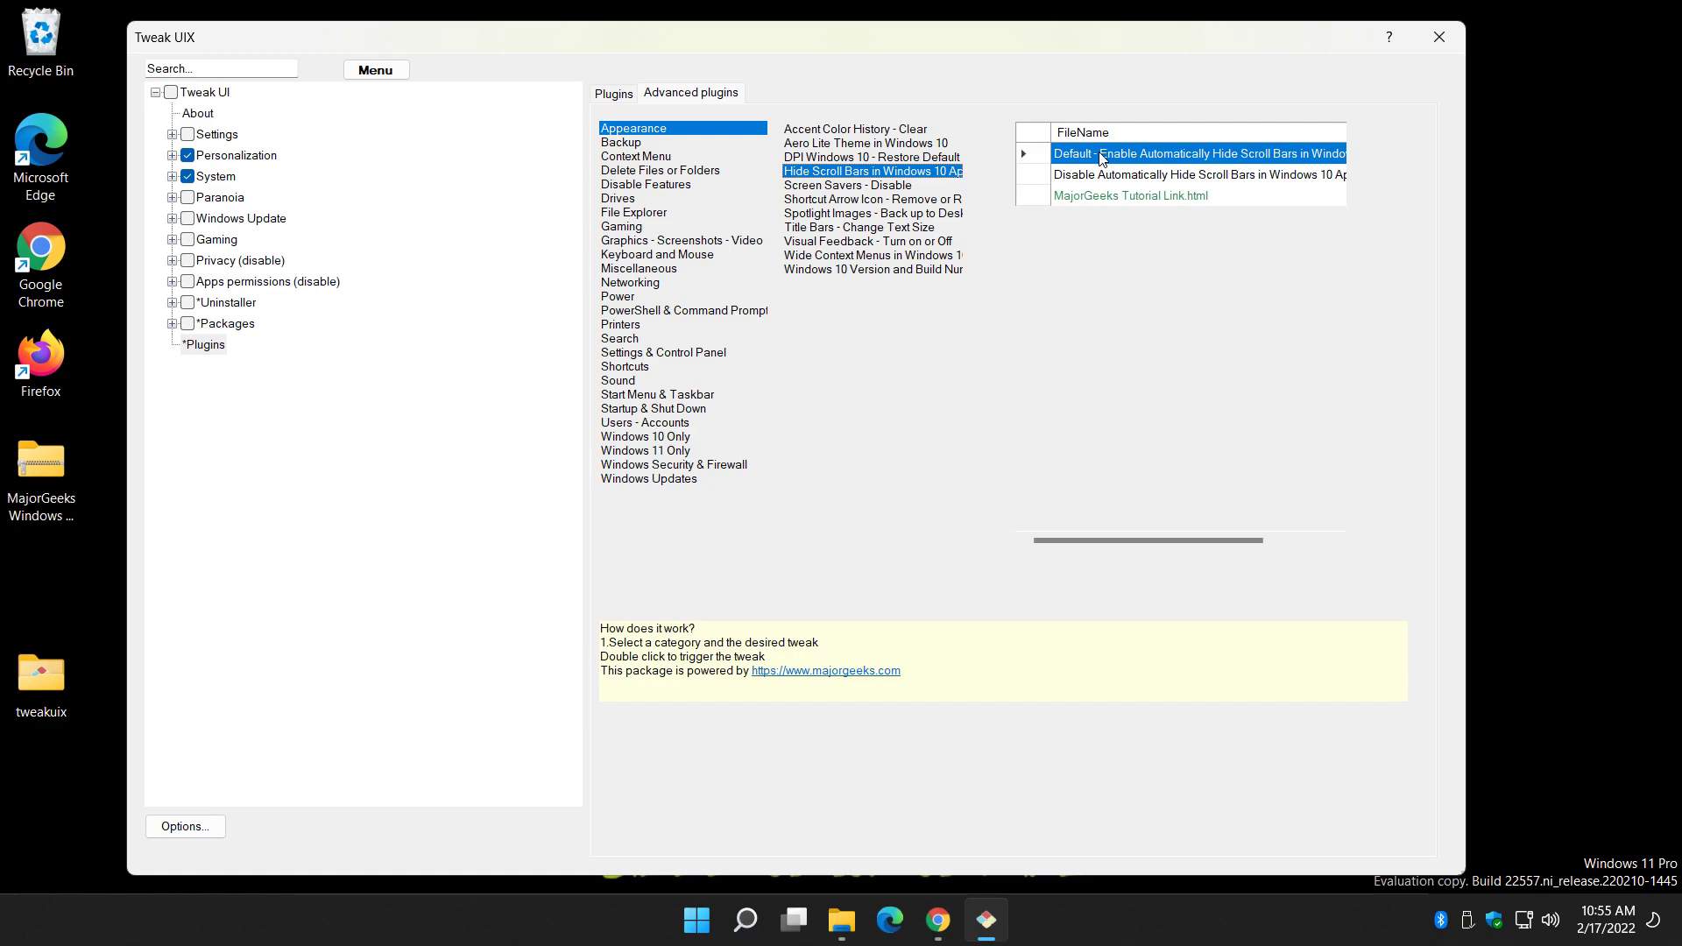
pyautogui.click(1158, 178)
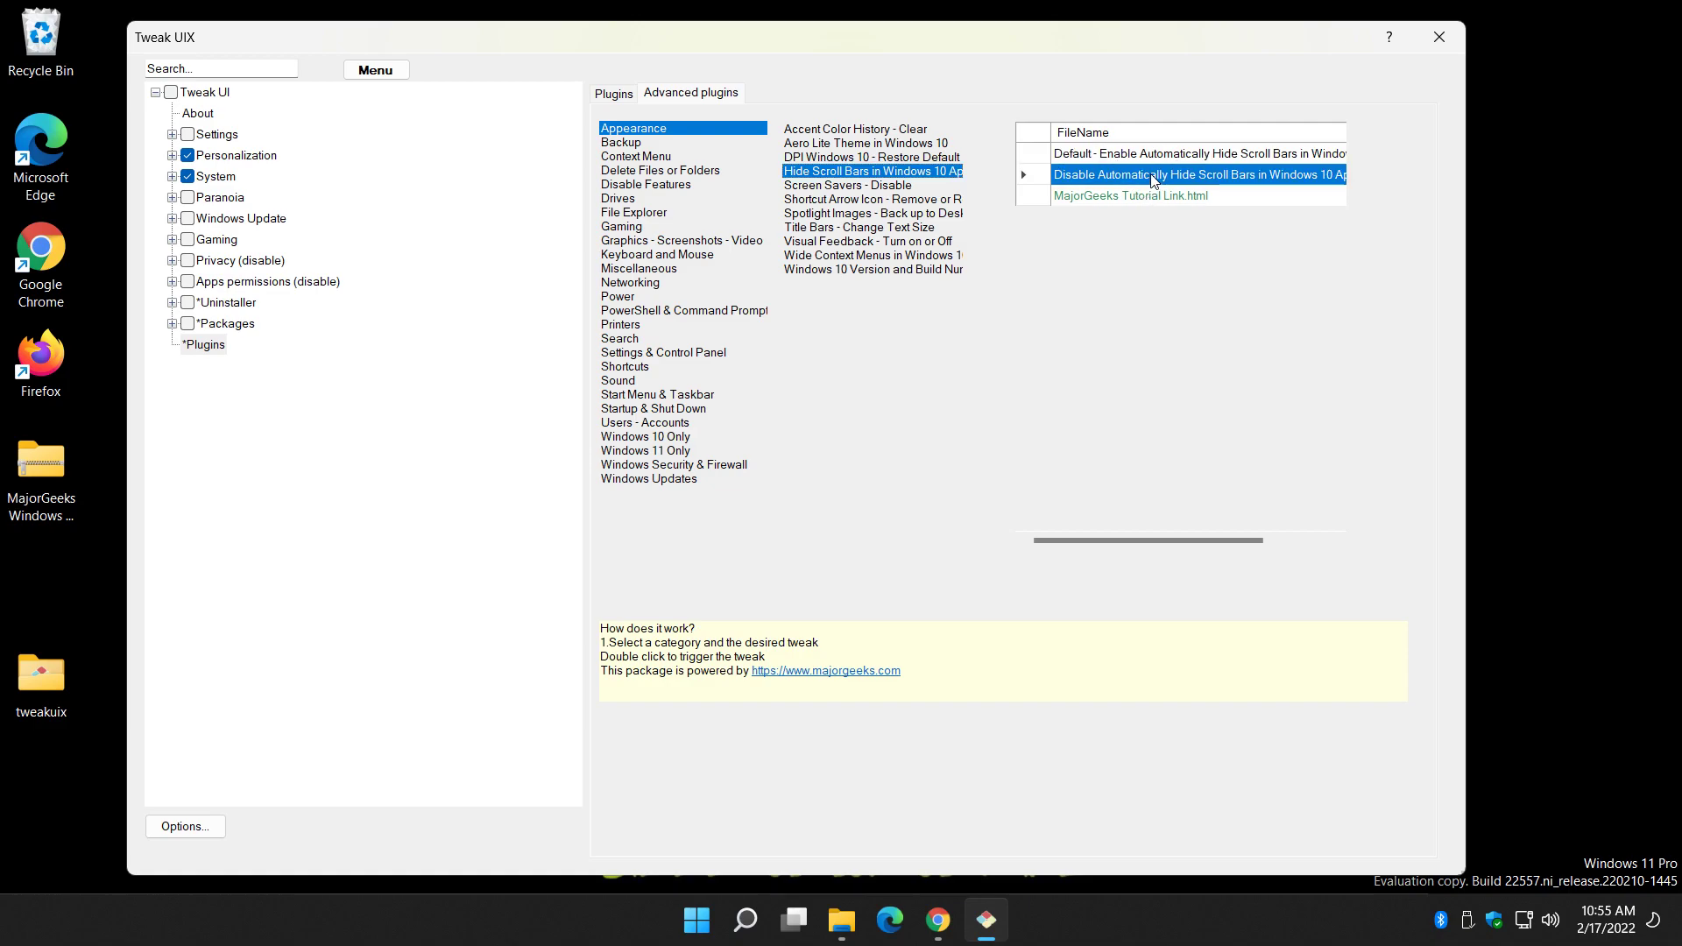
pyautogui.click(1128, 197)
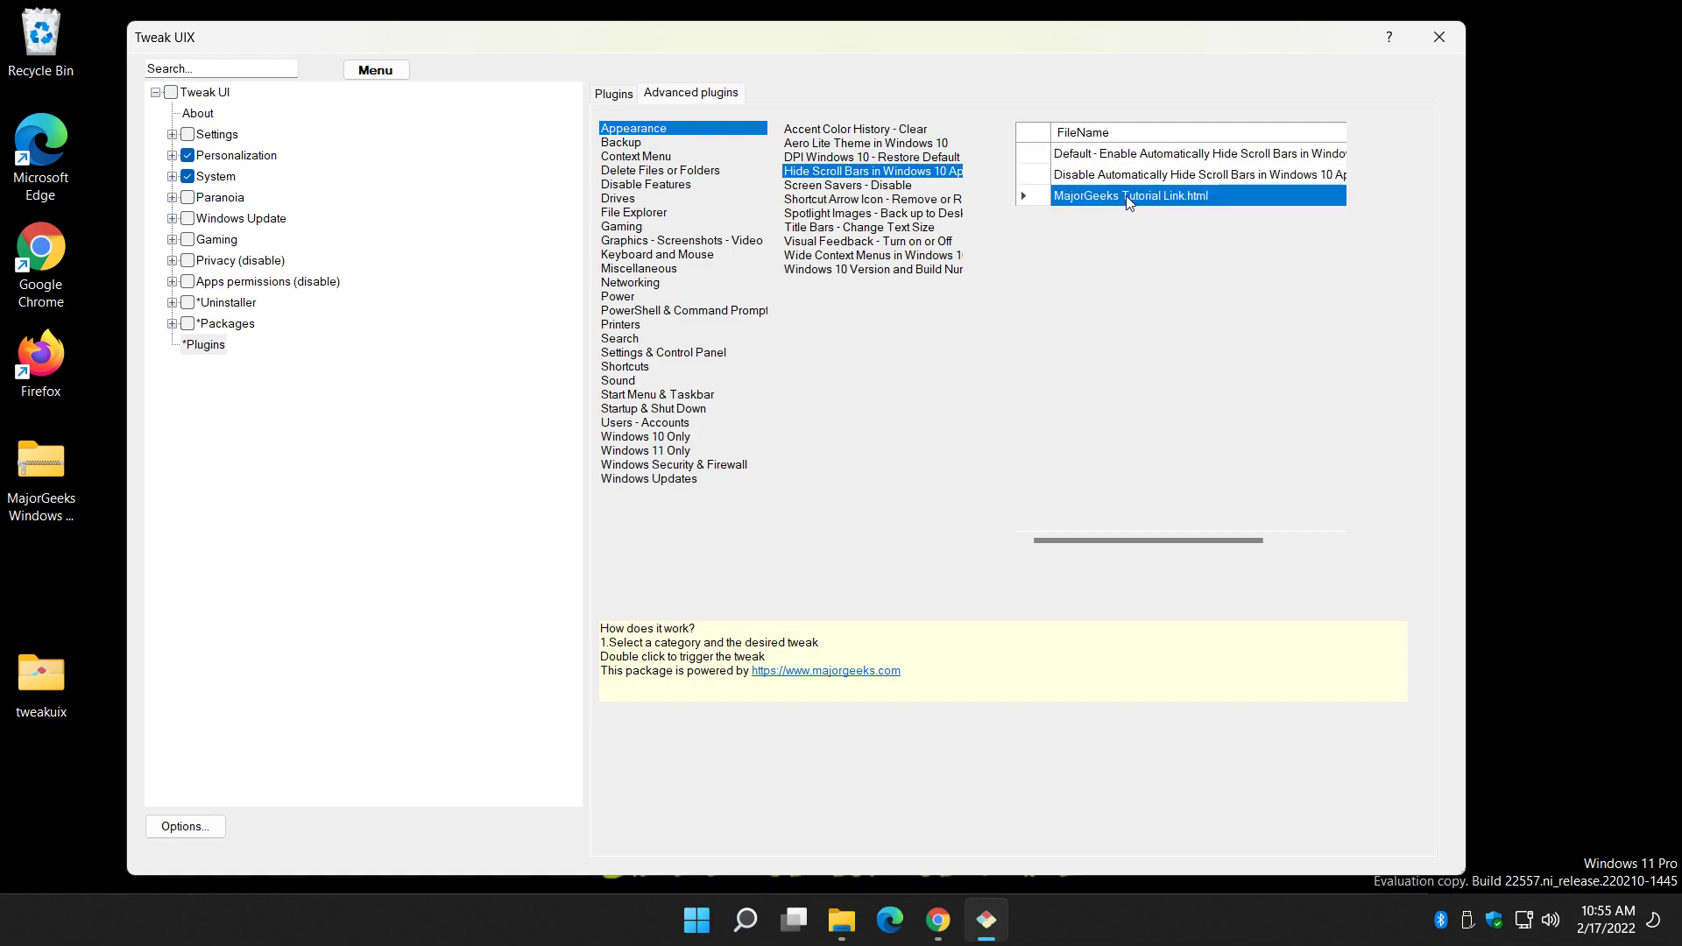
# Open MajorGeeks Tutorial Link.html in Google Chrome
pyautogui.doubleClick(1127, 196)
pyautogui.press('Escape')
pyautogui.doubleClick(1127, 196)
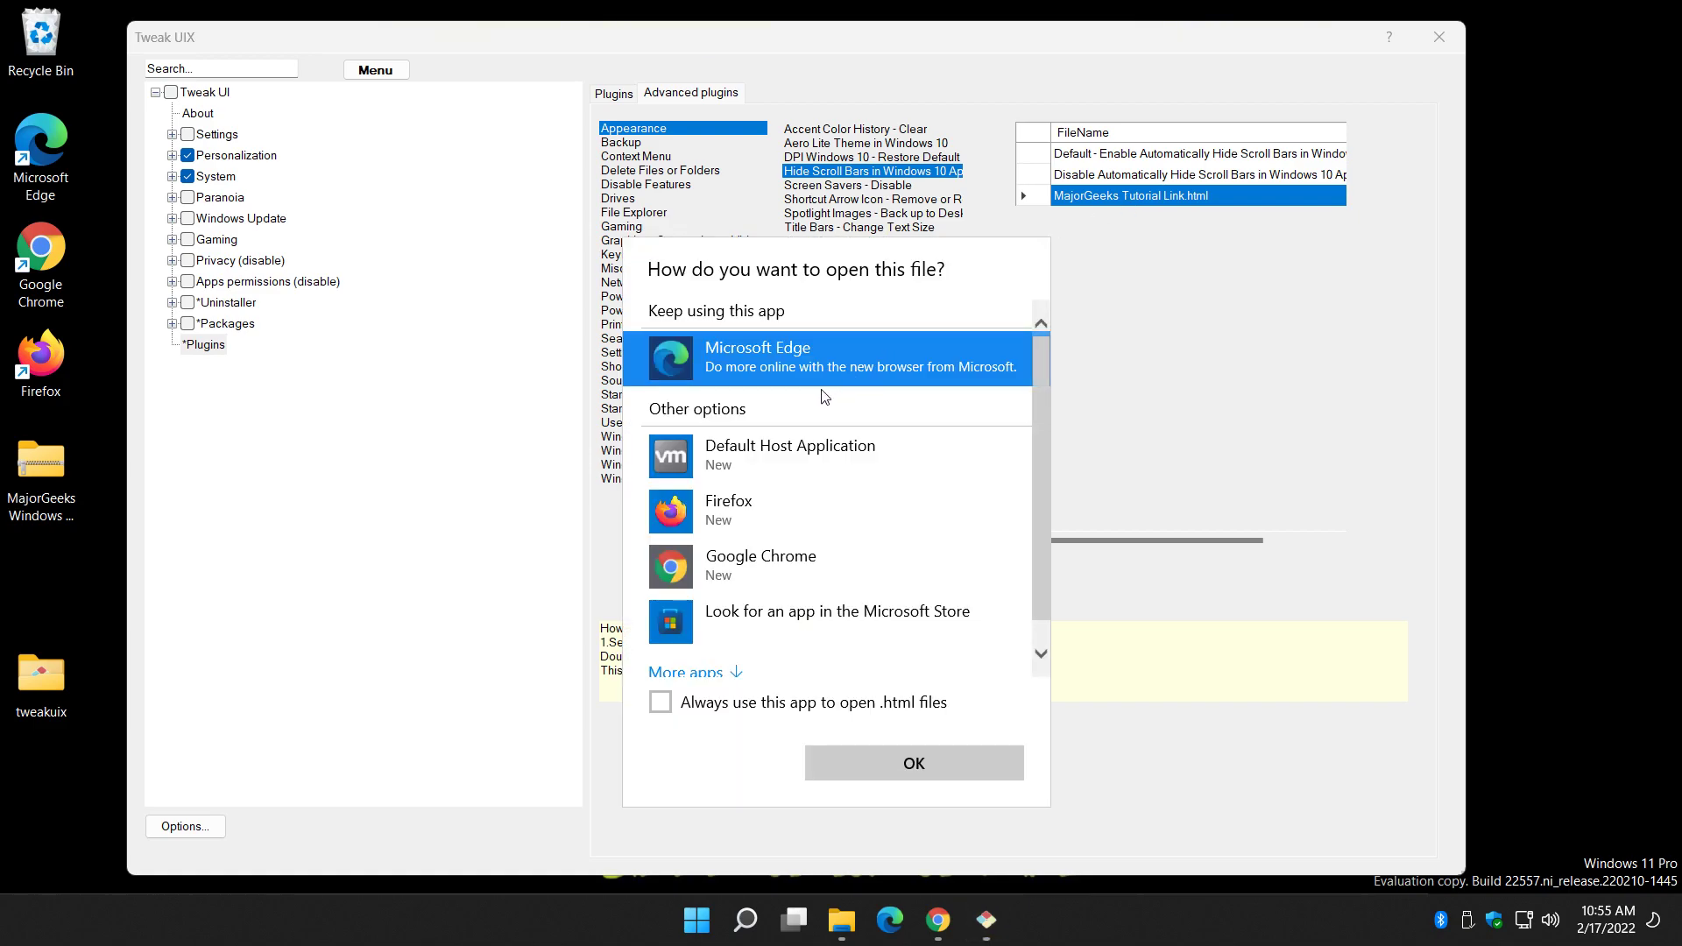
pyautogui.click(728, 564)
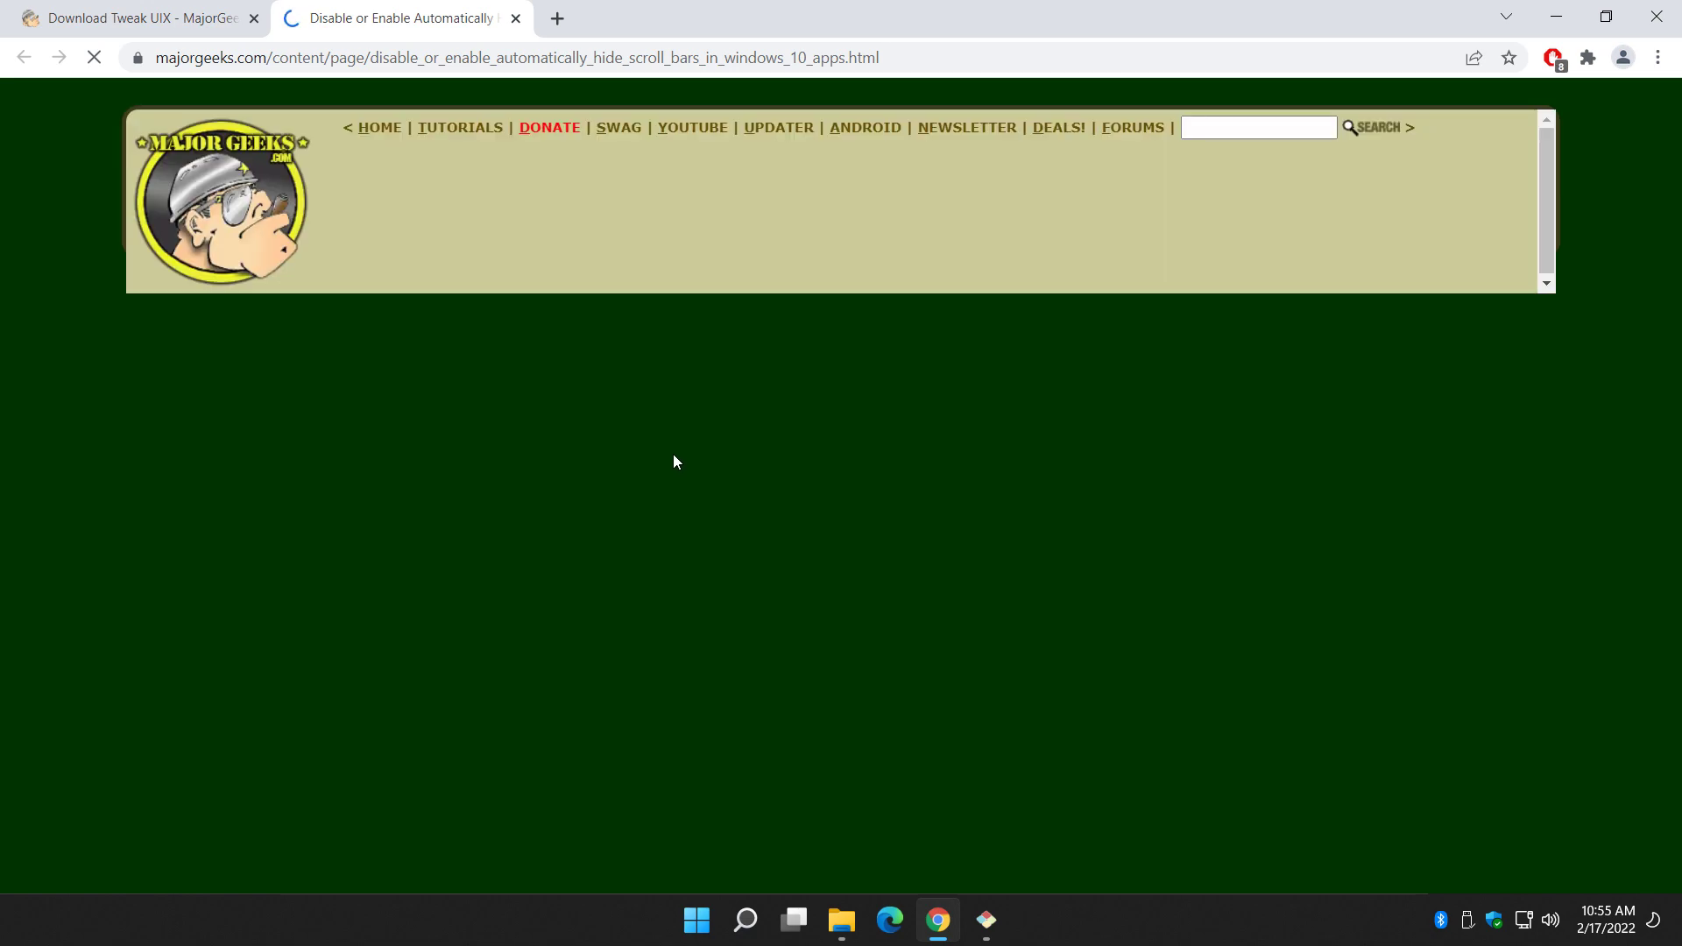
# Read through the scroll bar tutorial and close its tab
pyautogui.scroll(-3, 438, 459)
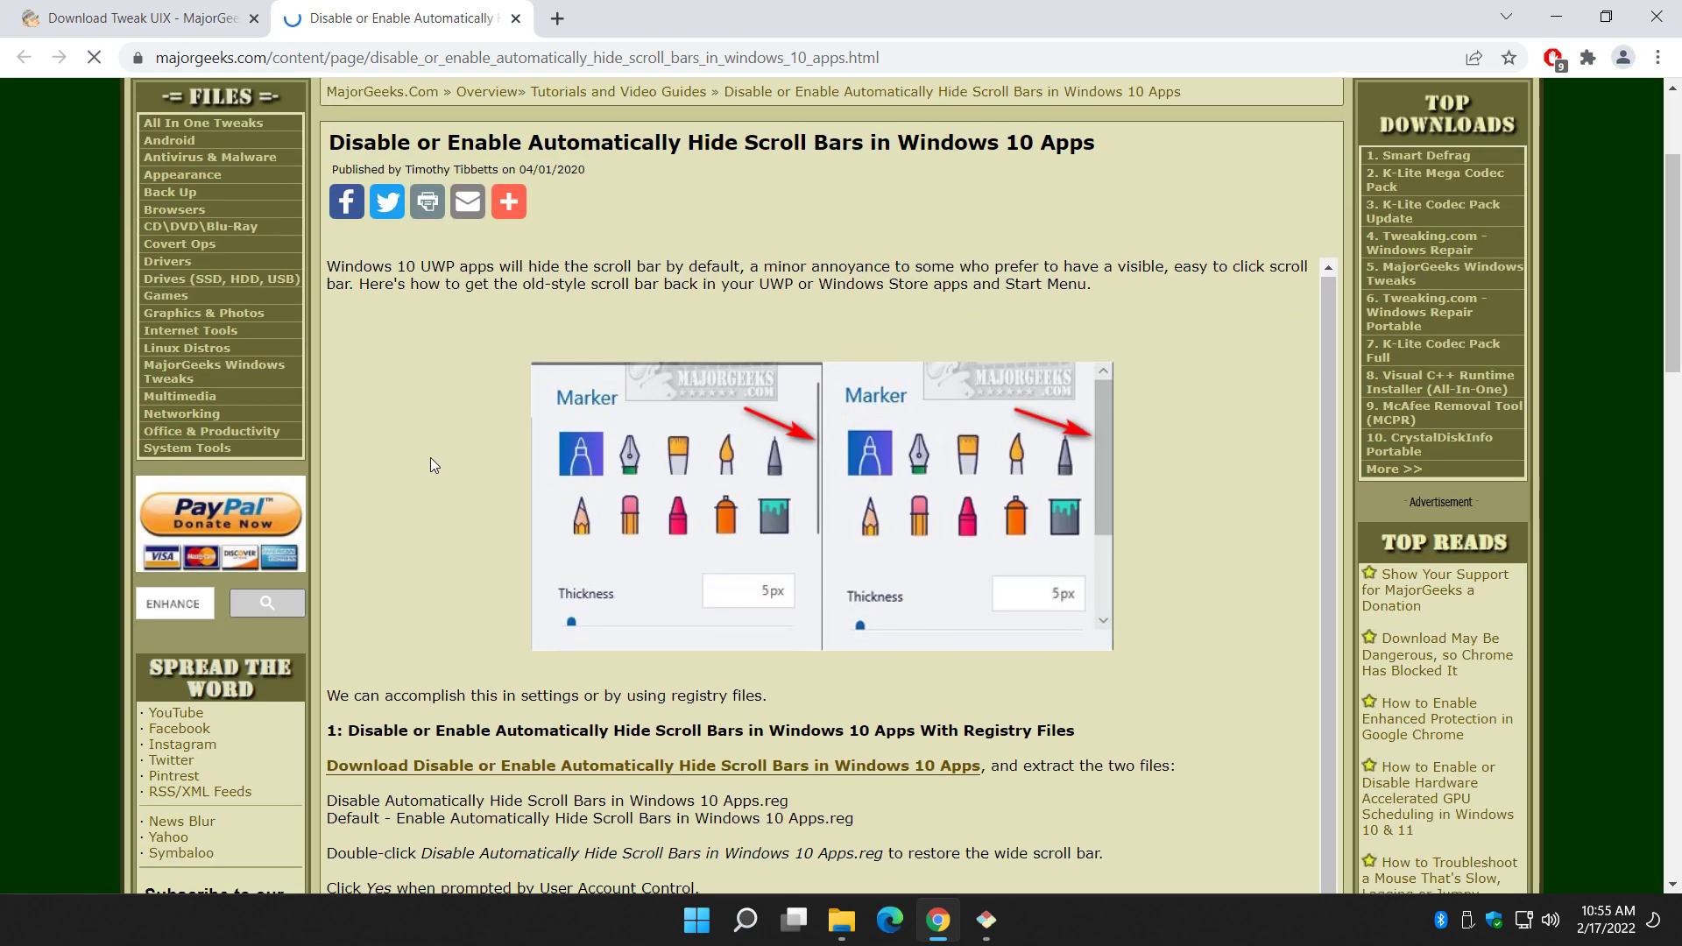
pyautogui.scroll(-3, 464, 454)
pyautogui.scroll(-3, 457, 525)
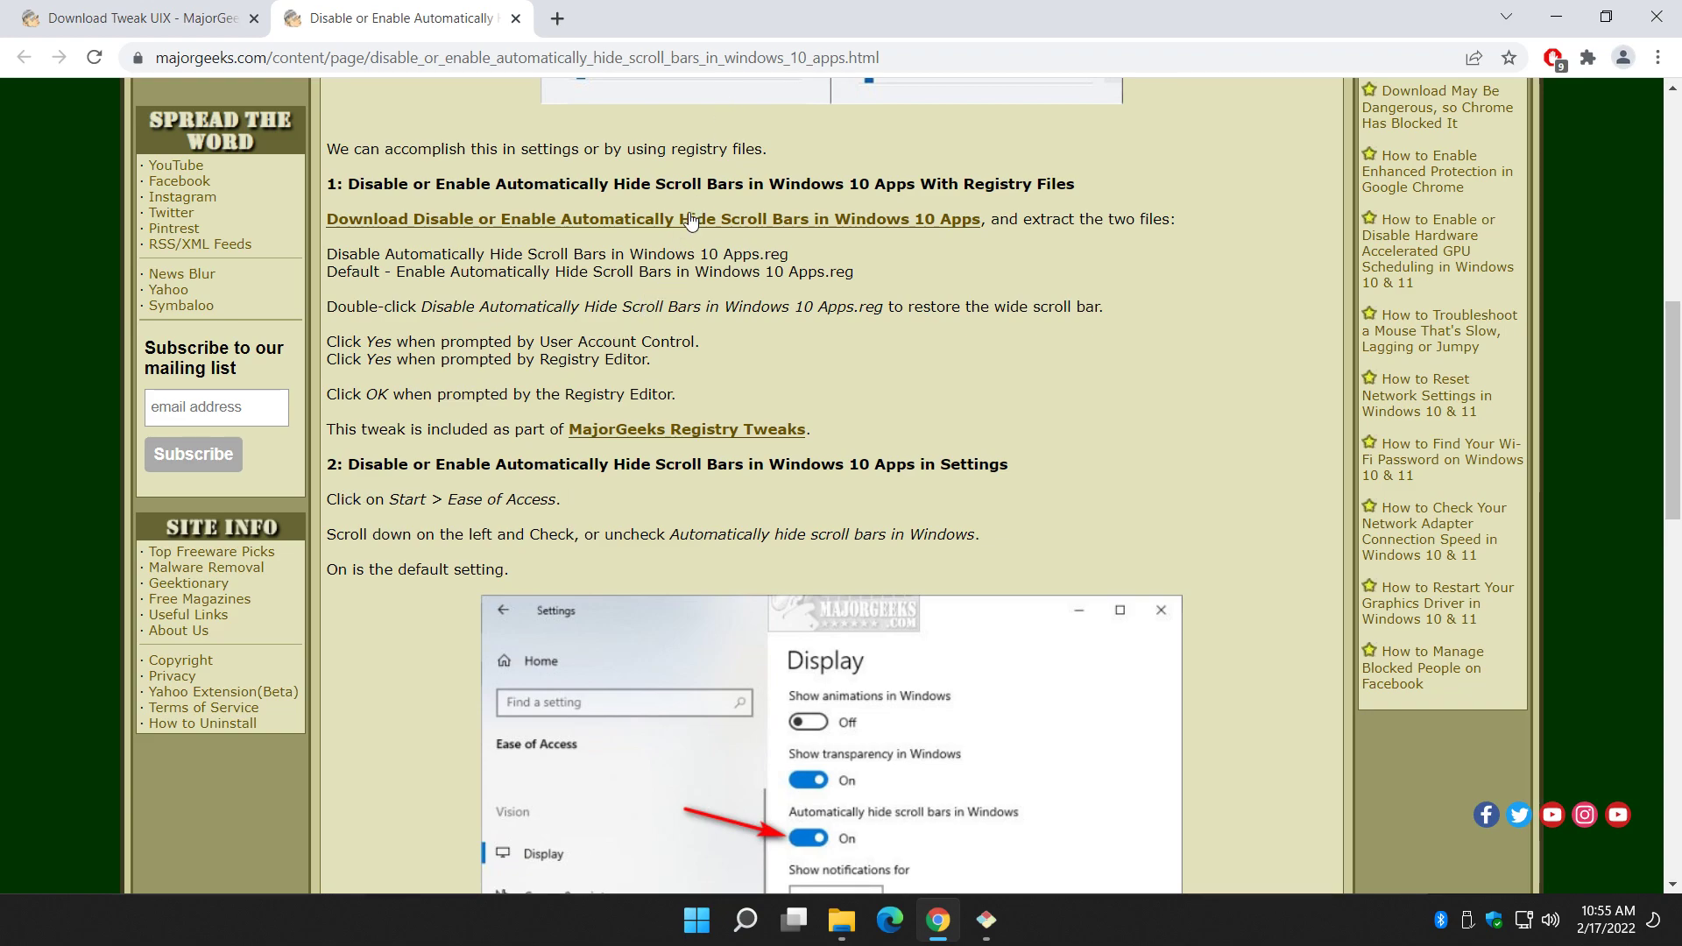
pyautogui.scroll(-11, 455, 499)
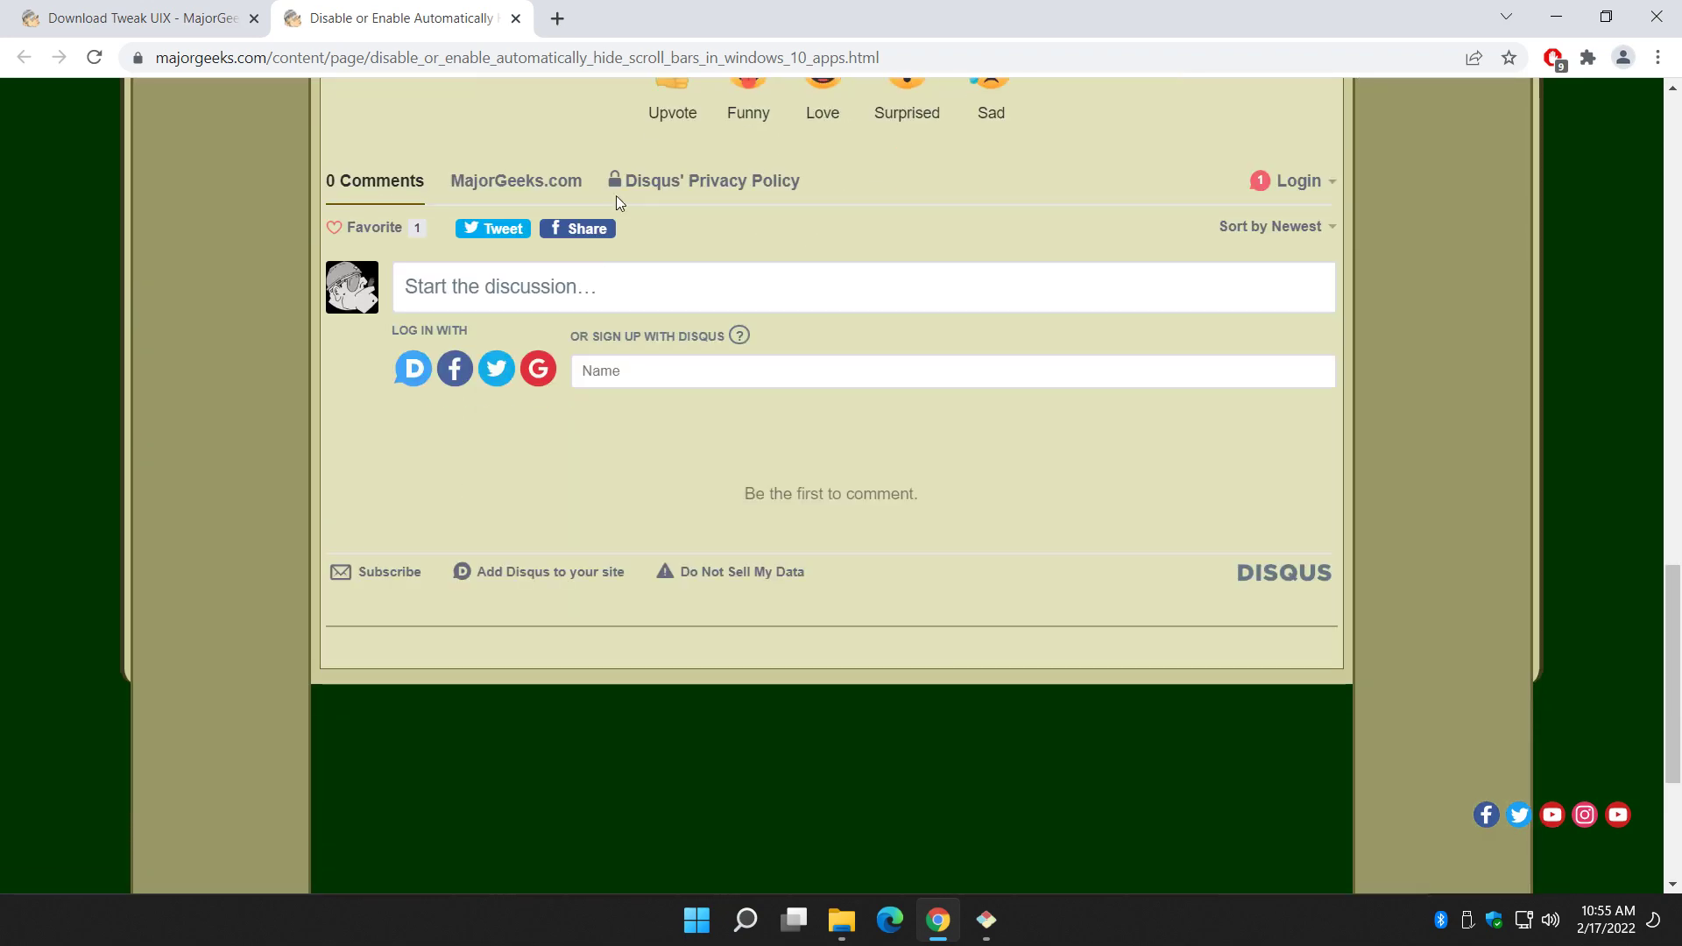
pyautogui.hotkey('ctrl', 'w')
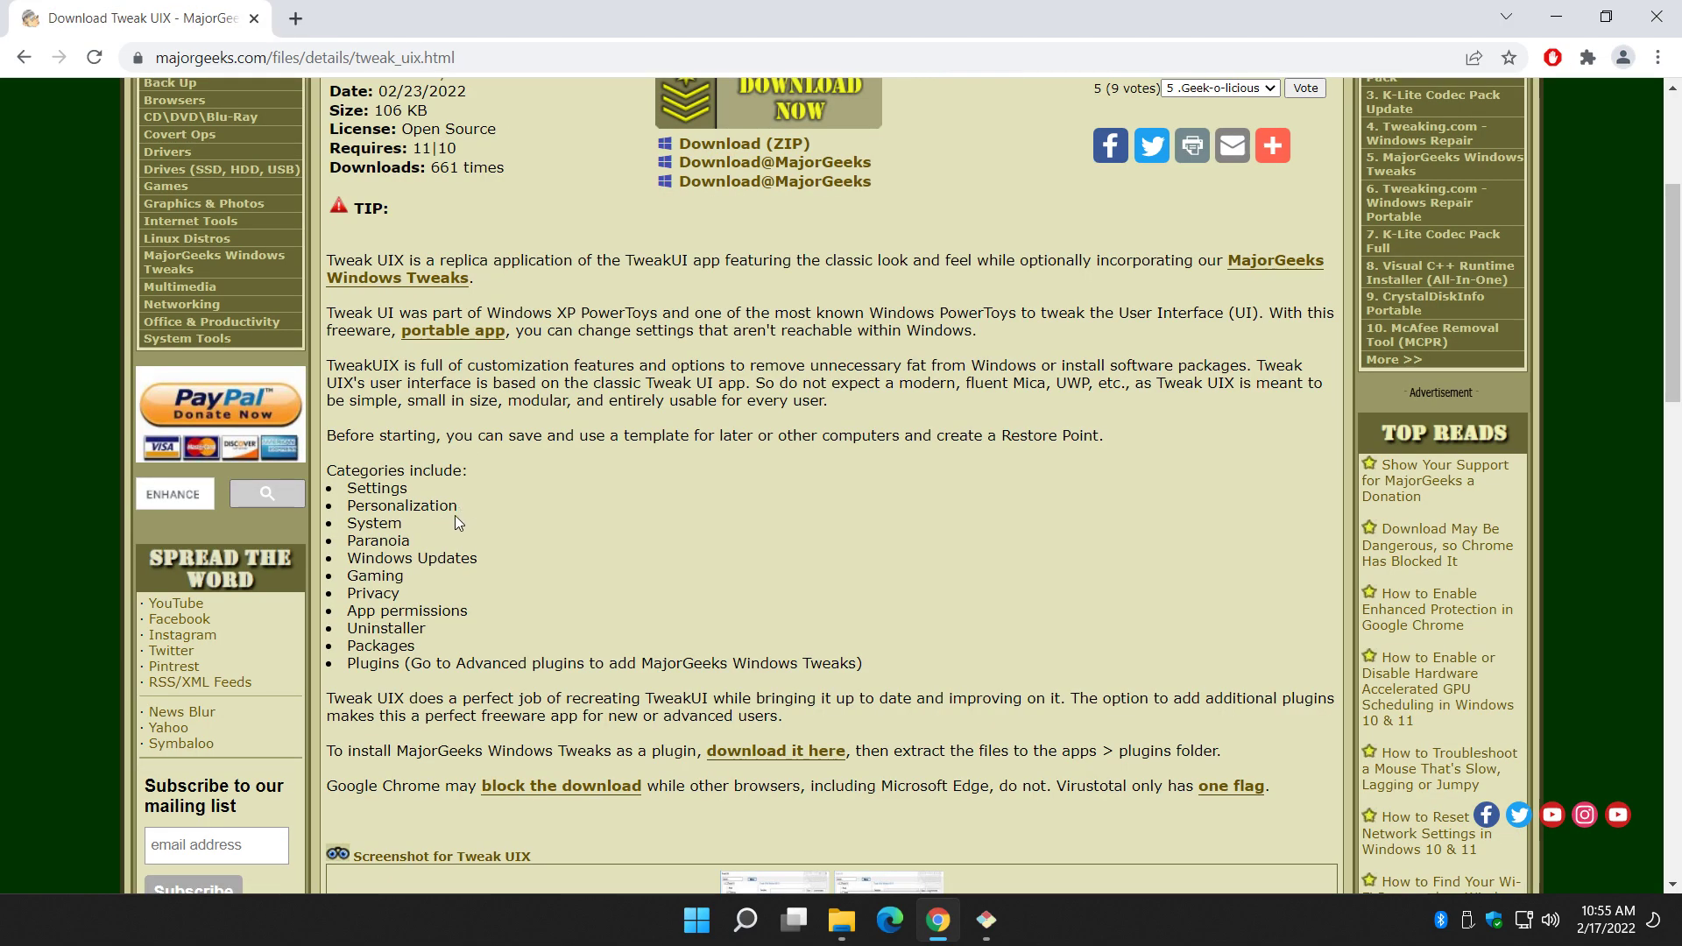
# Merge the Disable Automatically Hide Scroll Bars .reg file into the registry
pyautogui.click(986, 920)
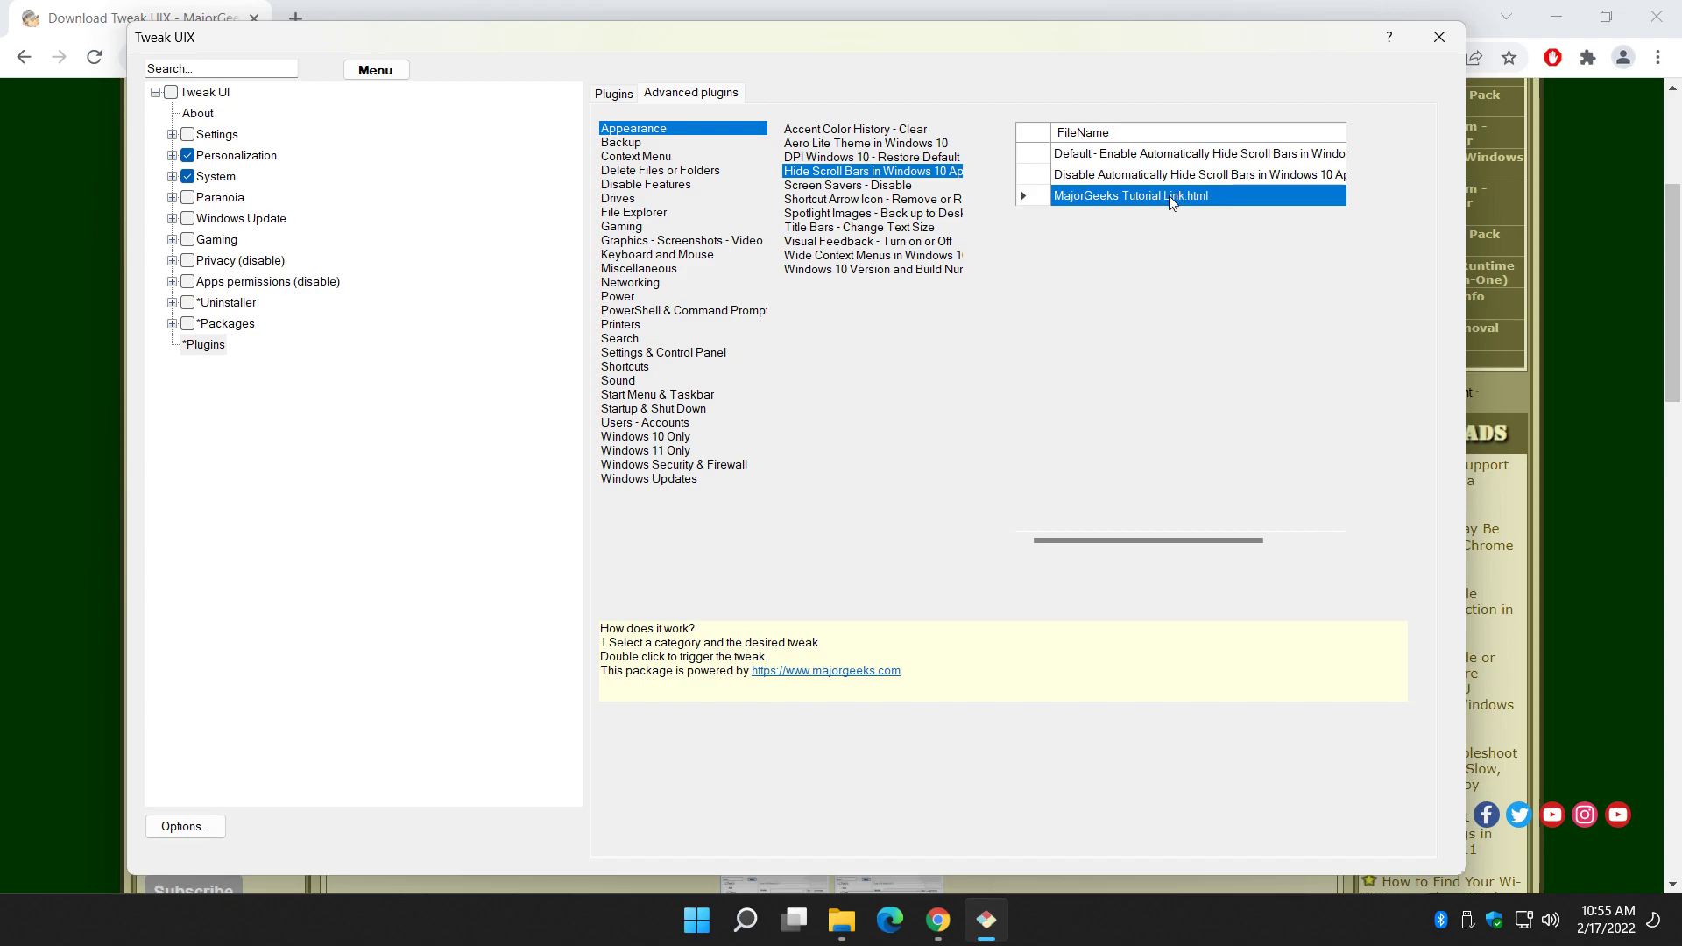
pyautogui.click(1152, 178)
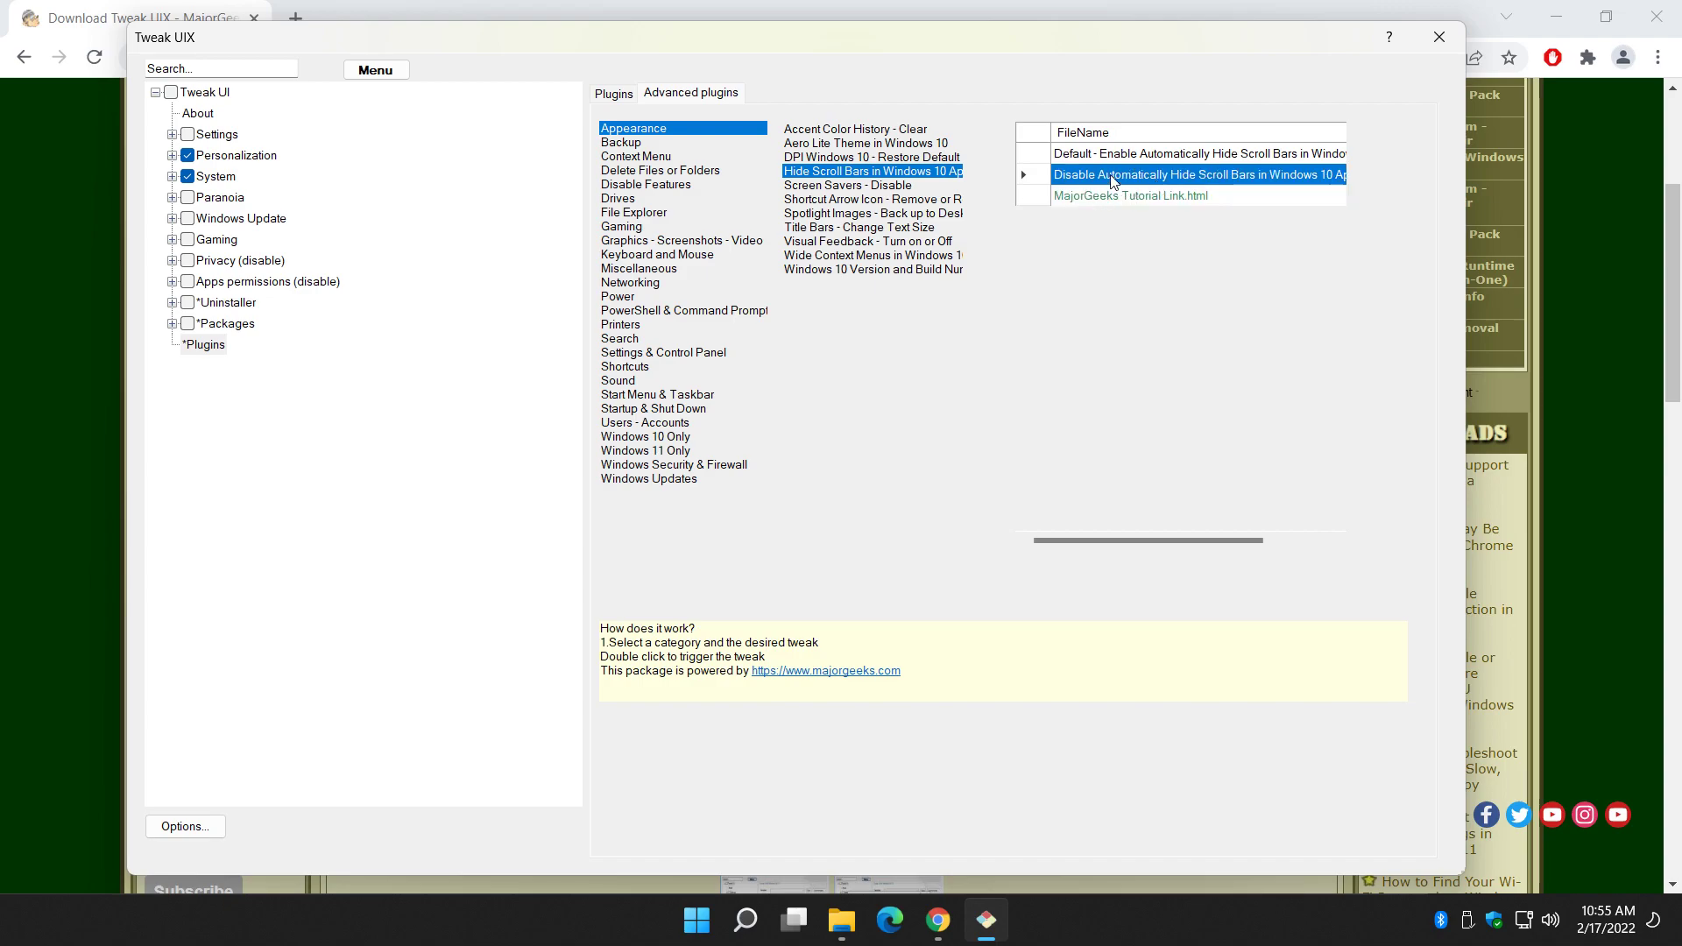
pyautogui.doubleClick(1238, 181)
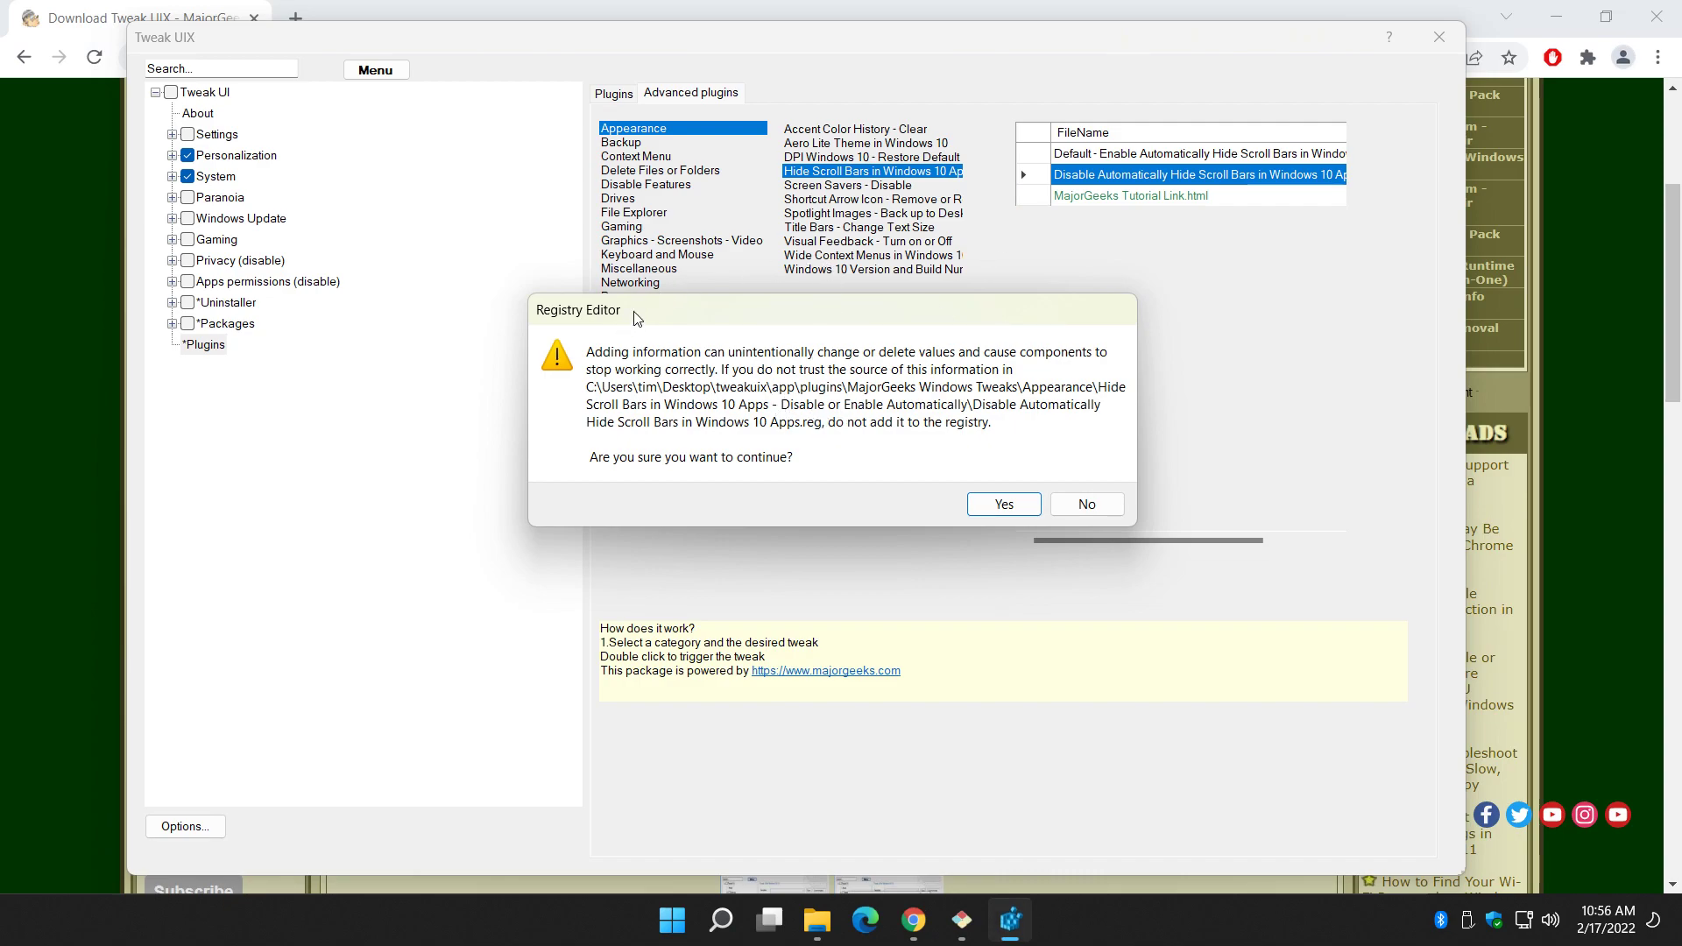
pyautogui.click(1026, 512)
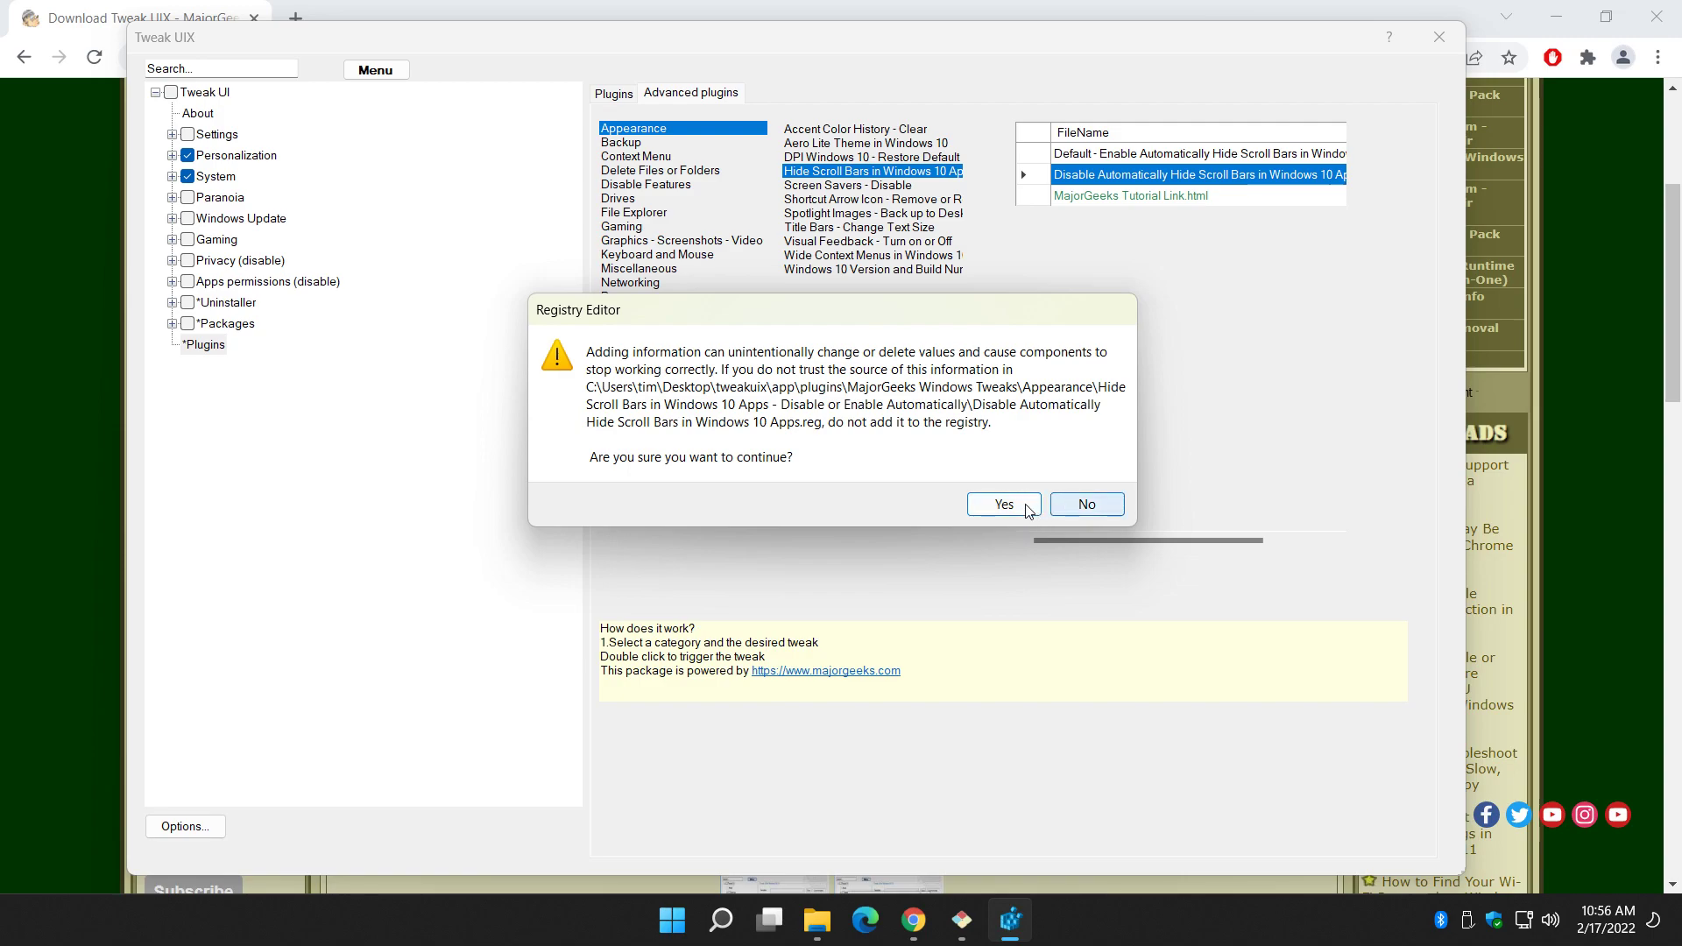
pyautogui.click(1078, 473)
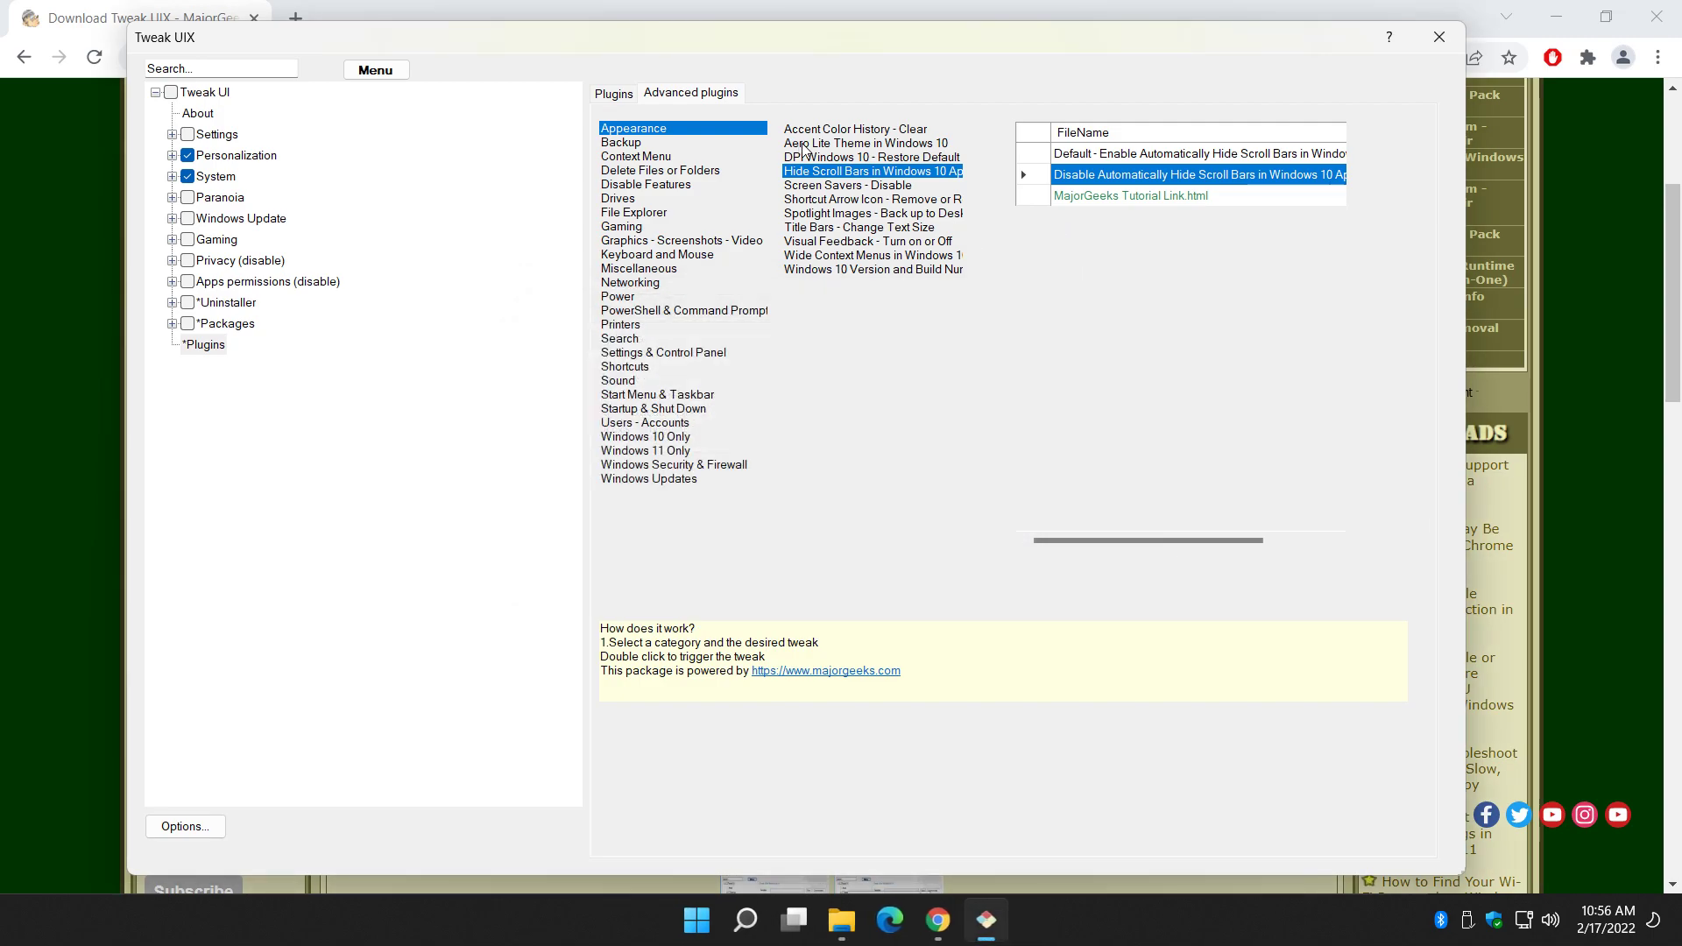
# Merge the Default - Enable Automatically Hide Scroll Bars .reg file to restore auto-hiding
pyautogui.doubleClick(1076, 155)
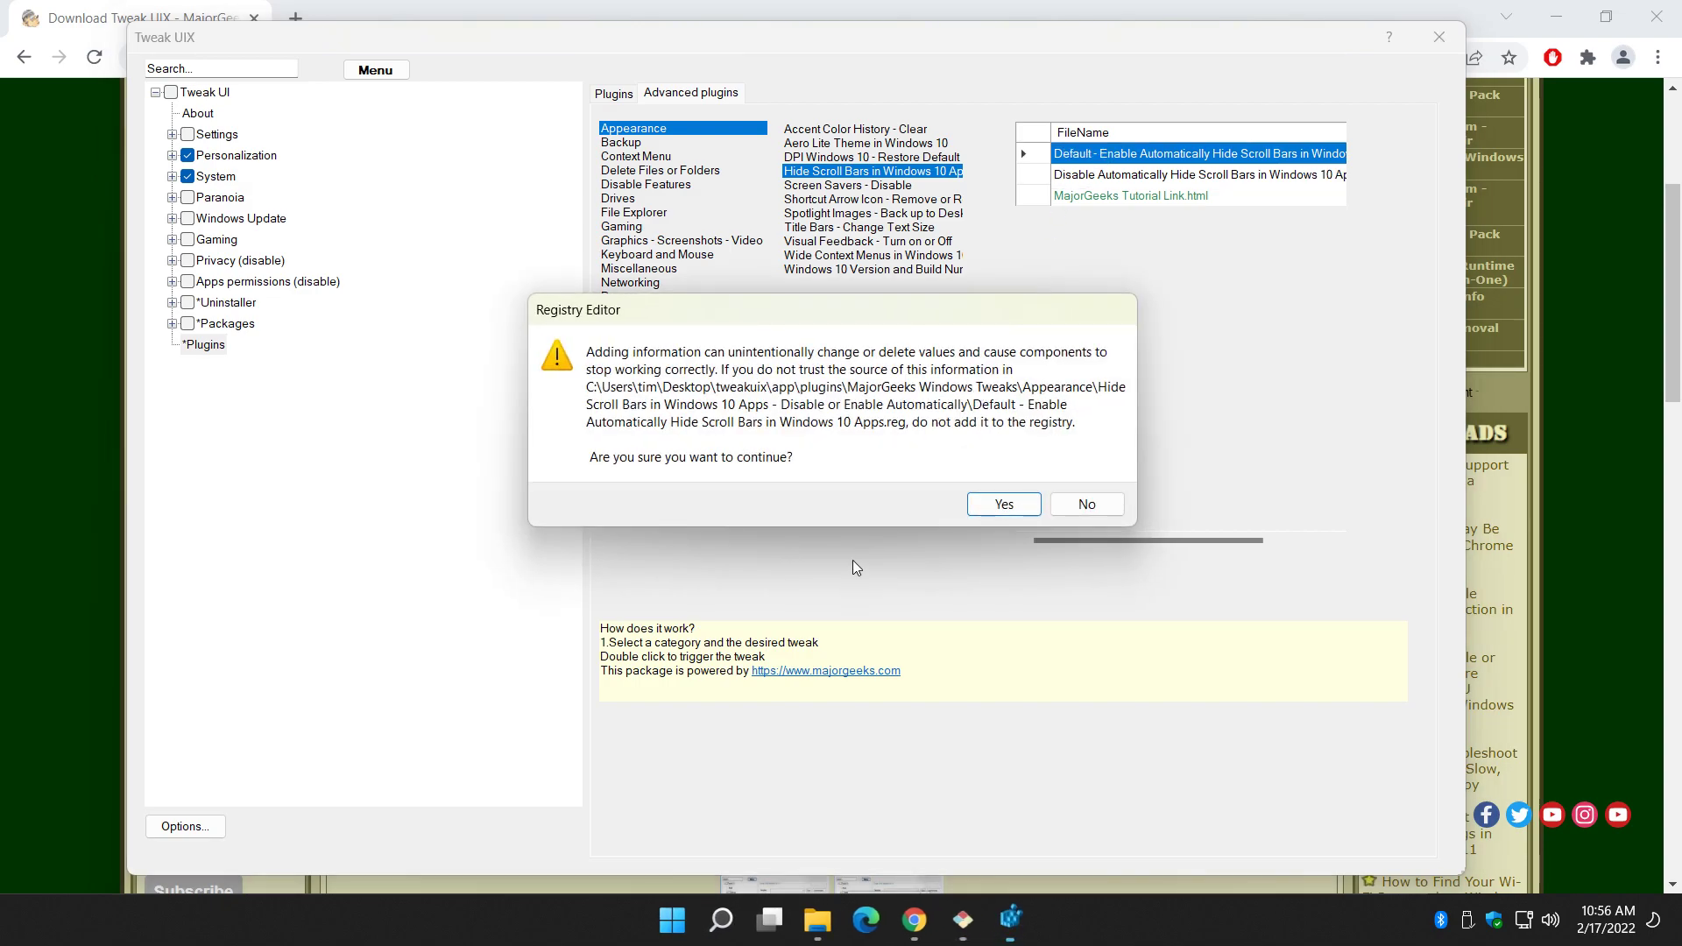
pyautogui.click(1014, 514)
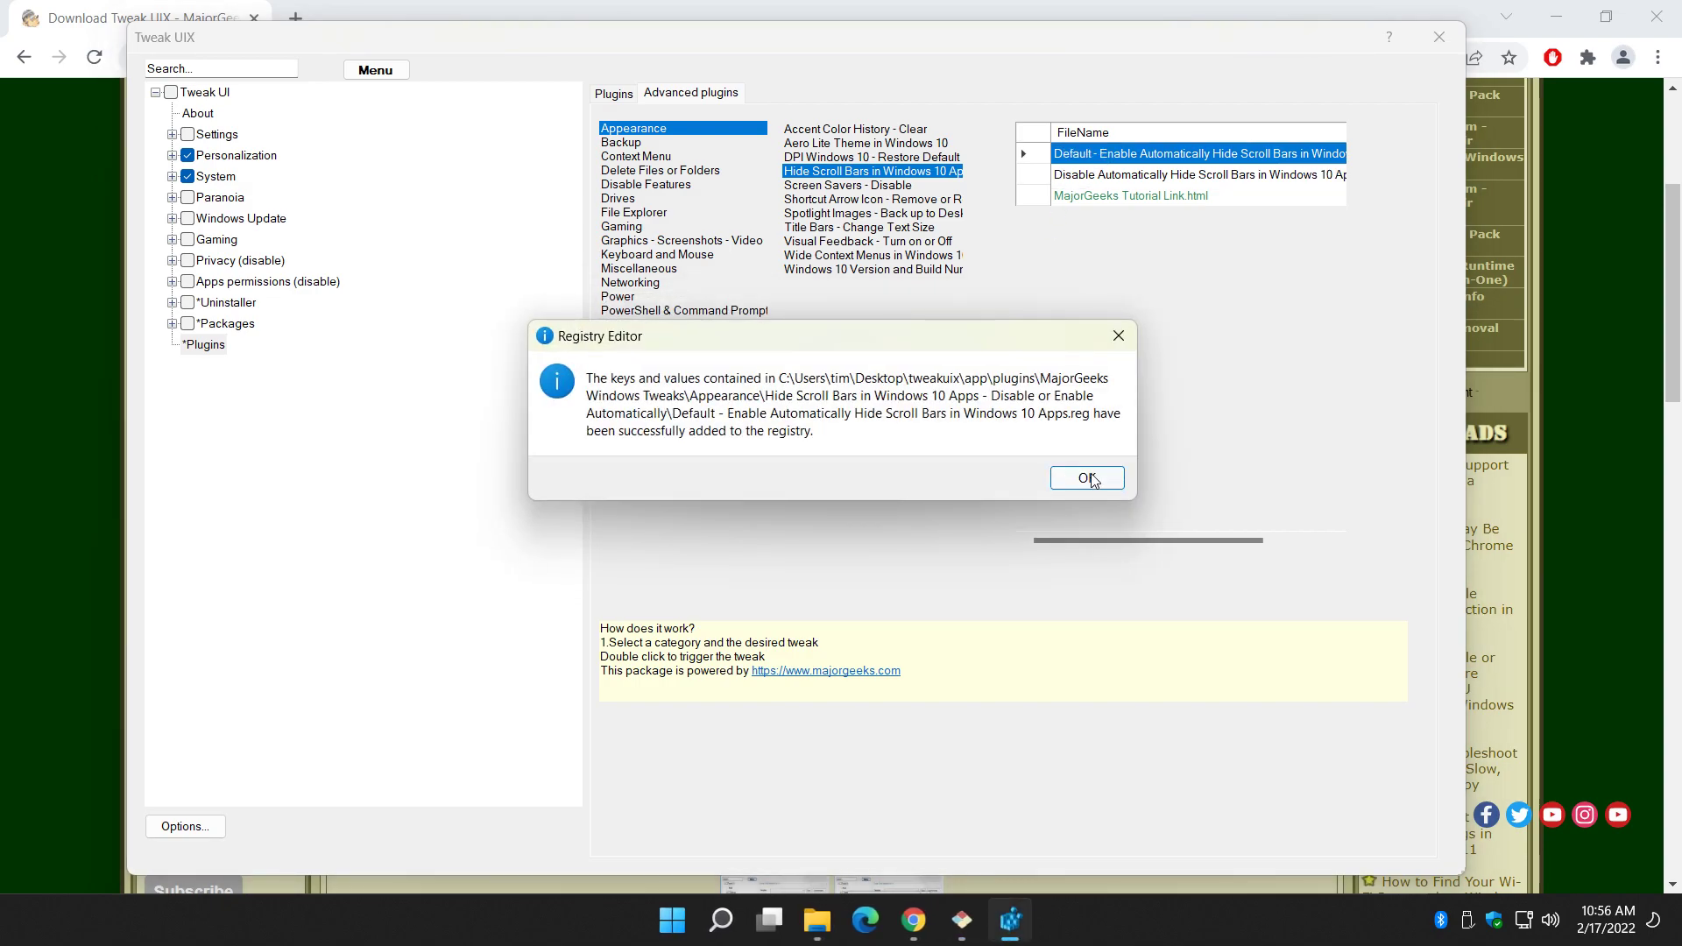
pyautogui.click(1058, 475)
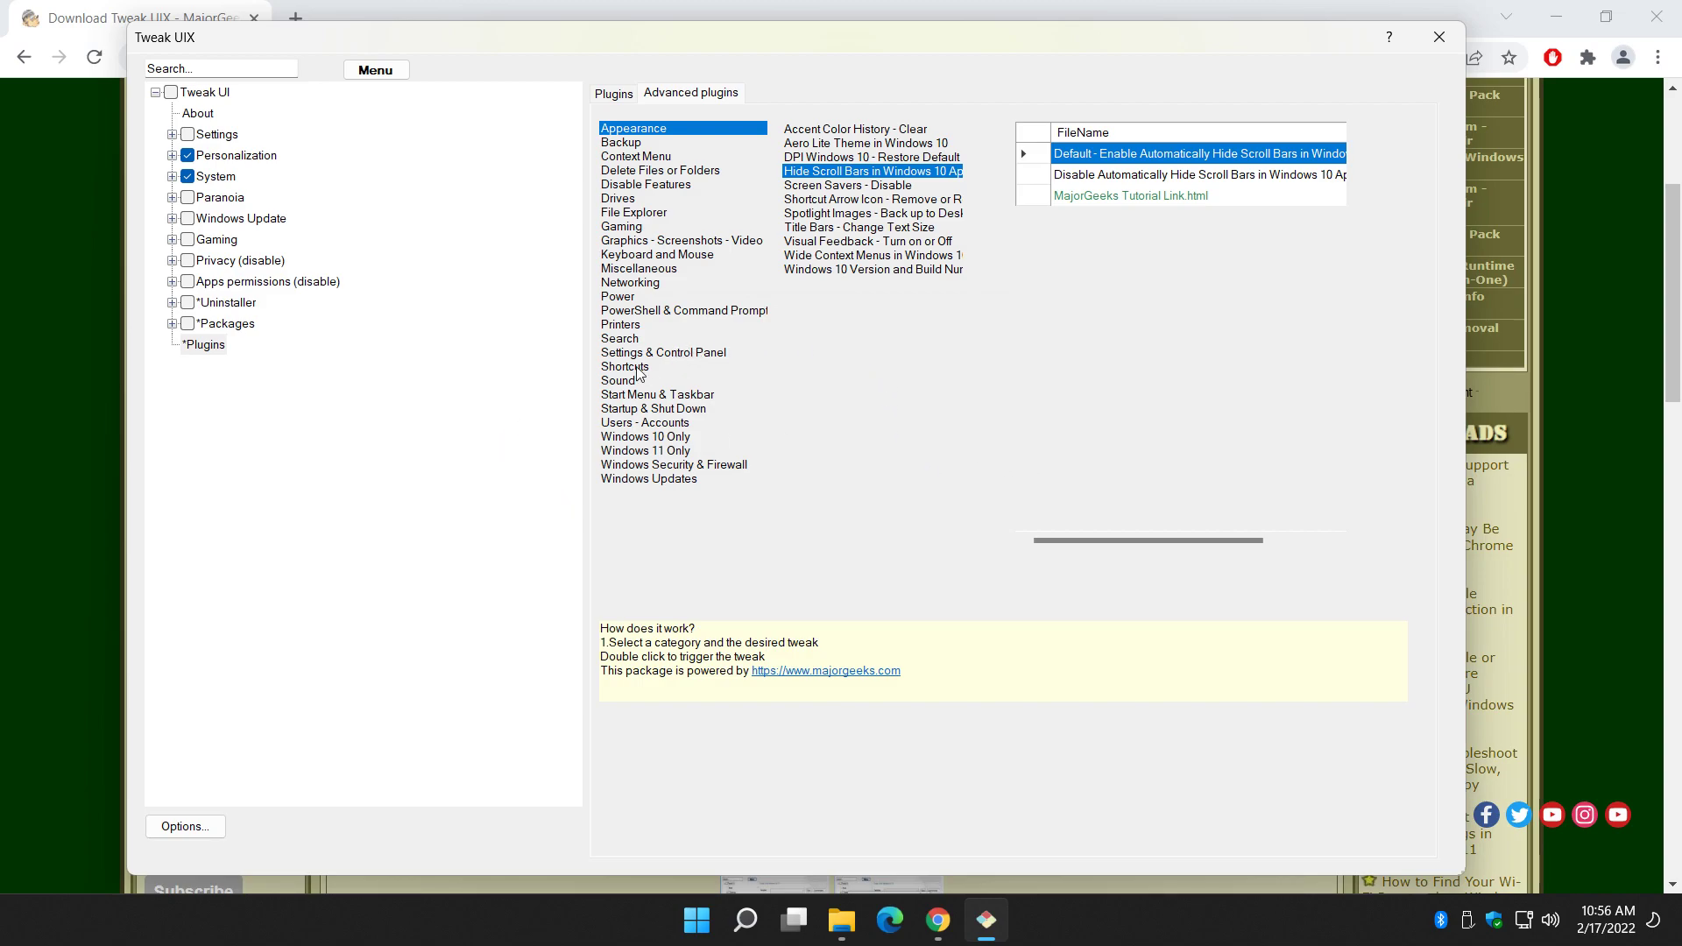
# Browse Visual Feedback, Appearance, Backup, Delete Files or Folders, Context Menu, Power and Networking tweaks
pyautogui.click(841, 241)
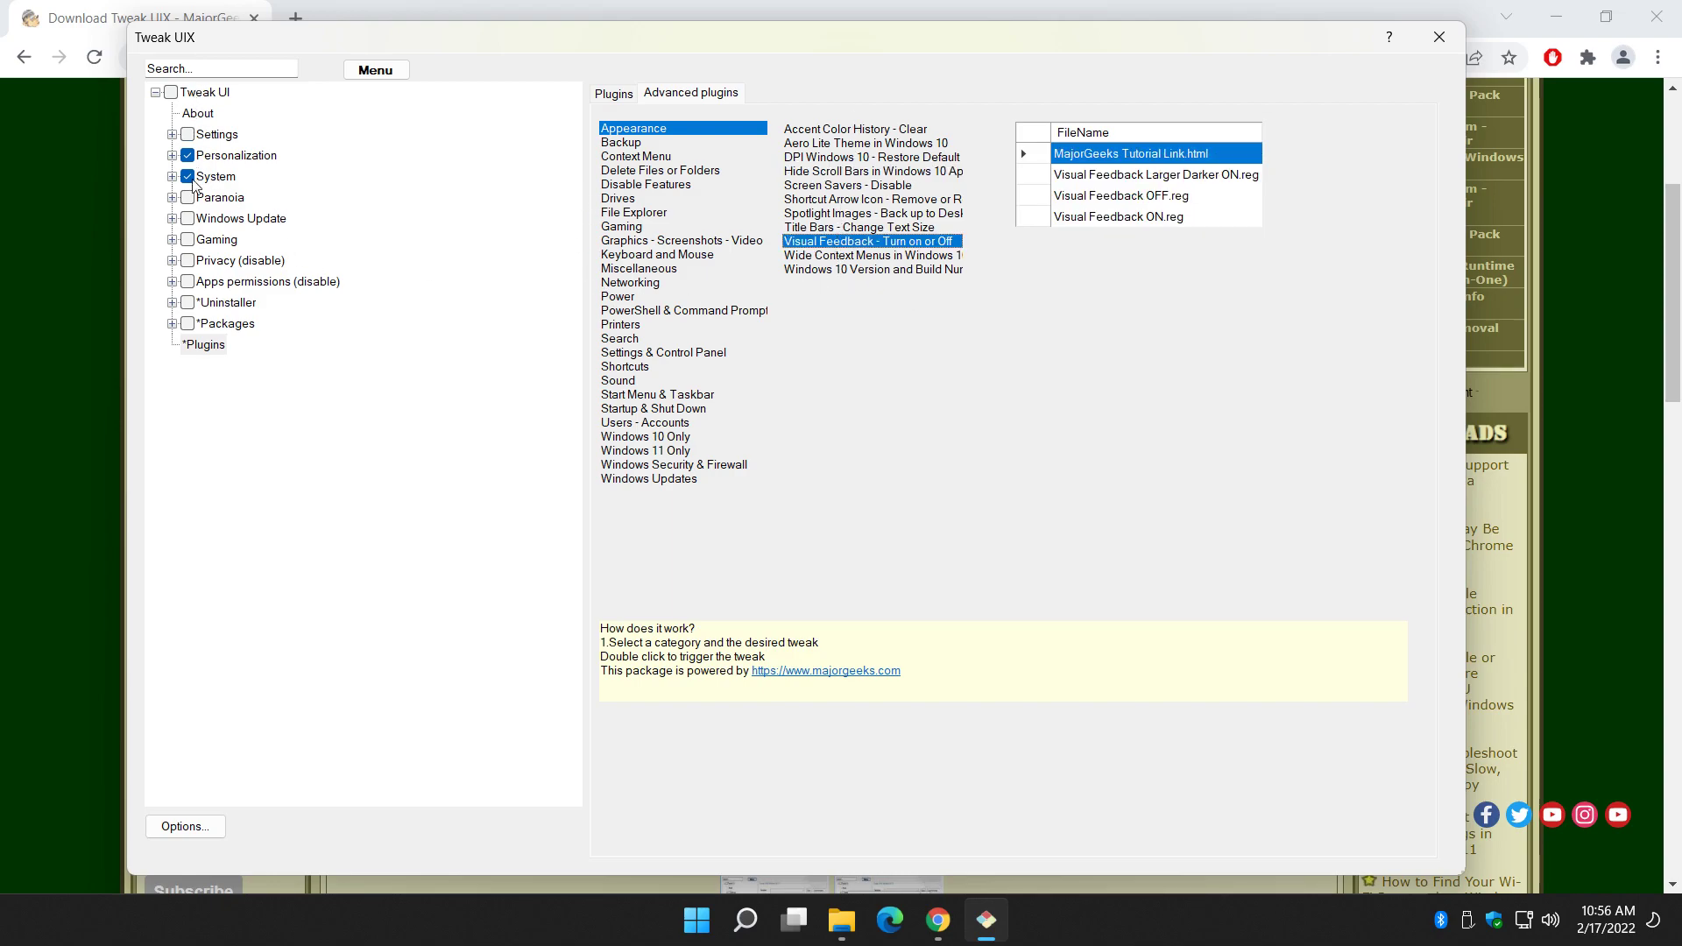
pyautogui.click(639, 129)
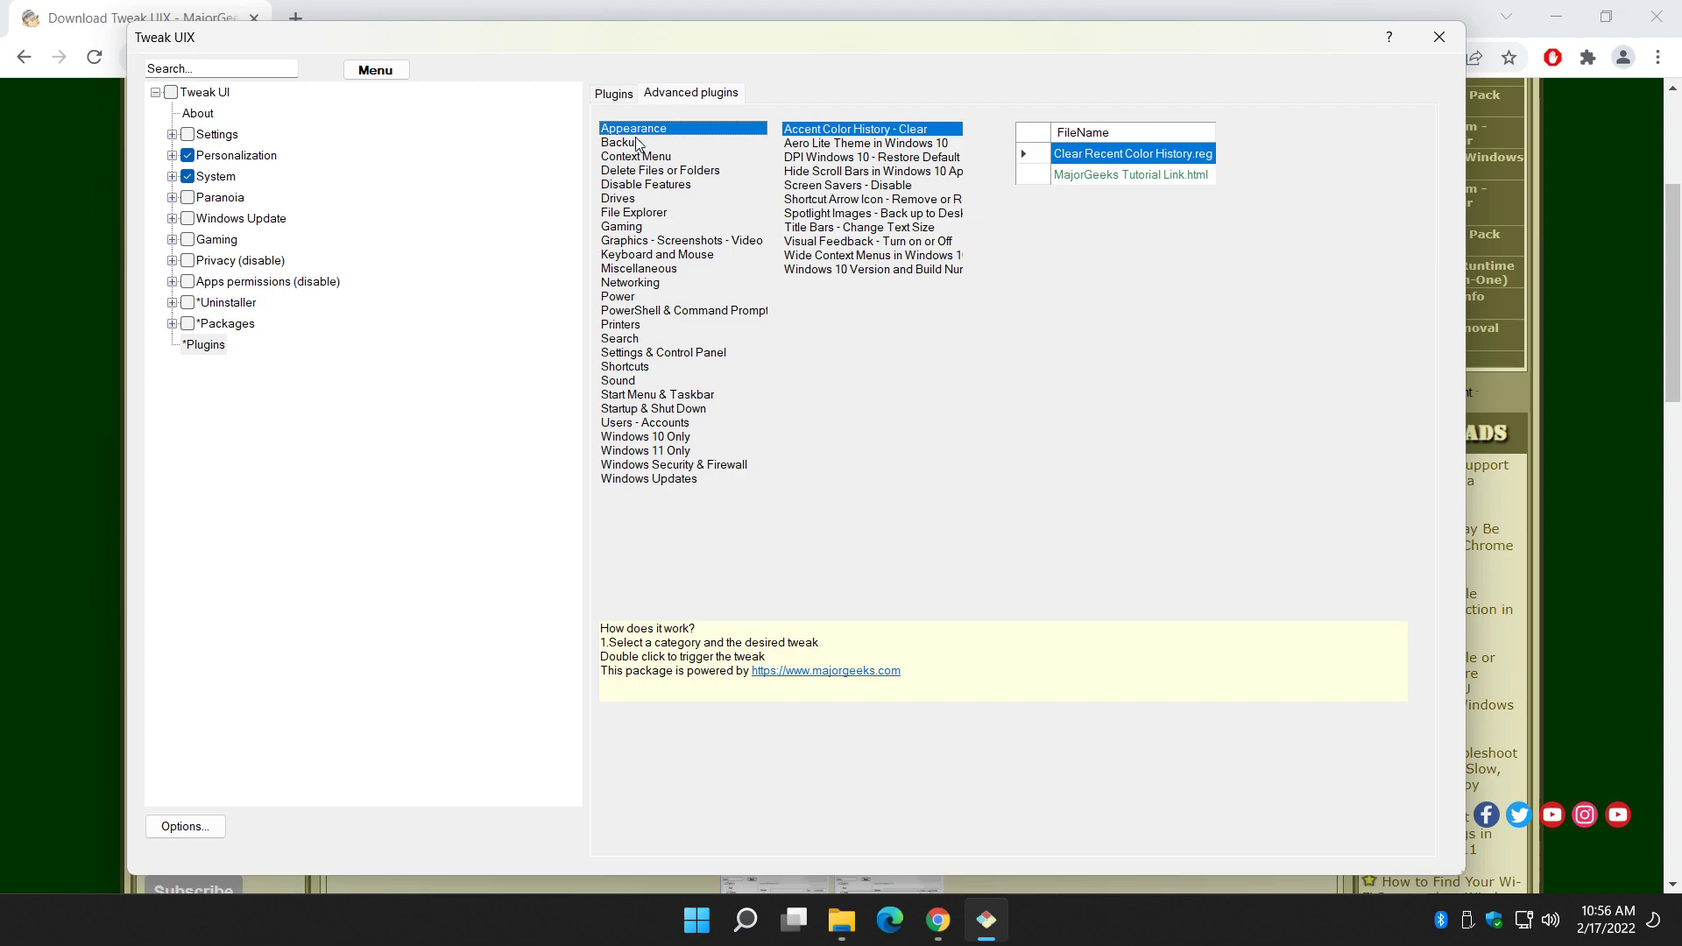
pyautogui.click(623, 142)
pyautogui.click(640, 170)
pyautogui.click(638, 157)
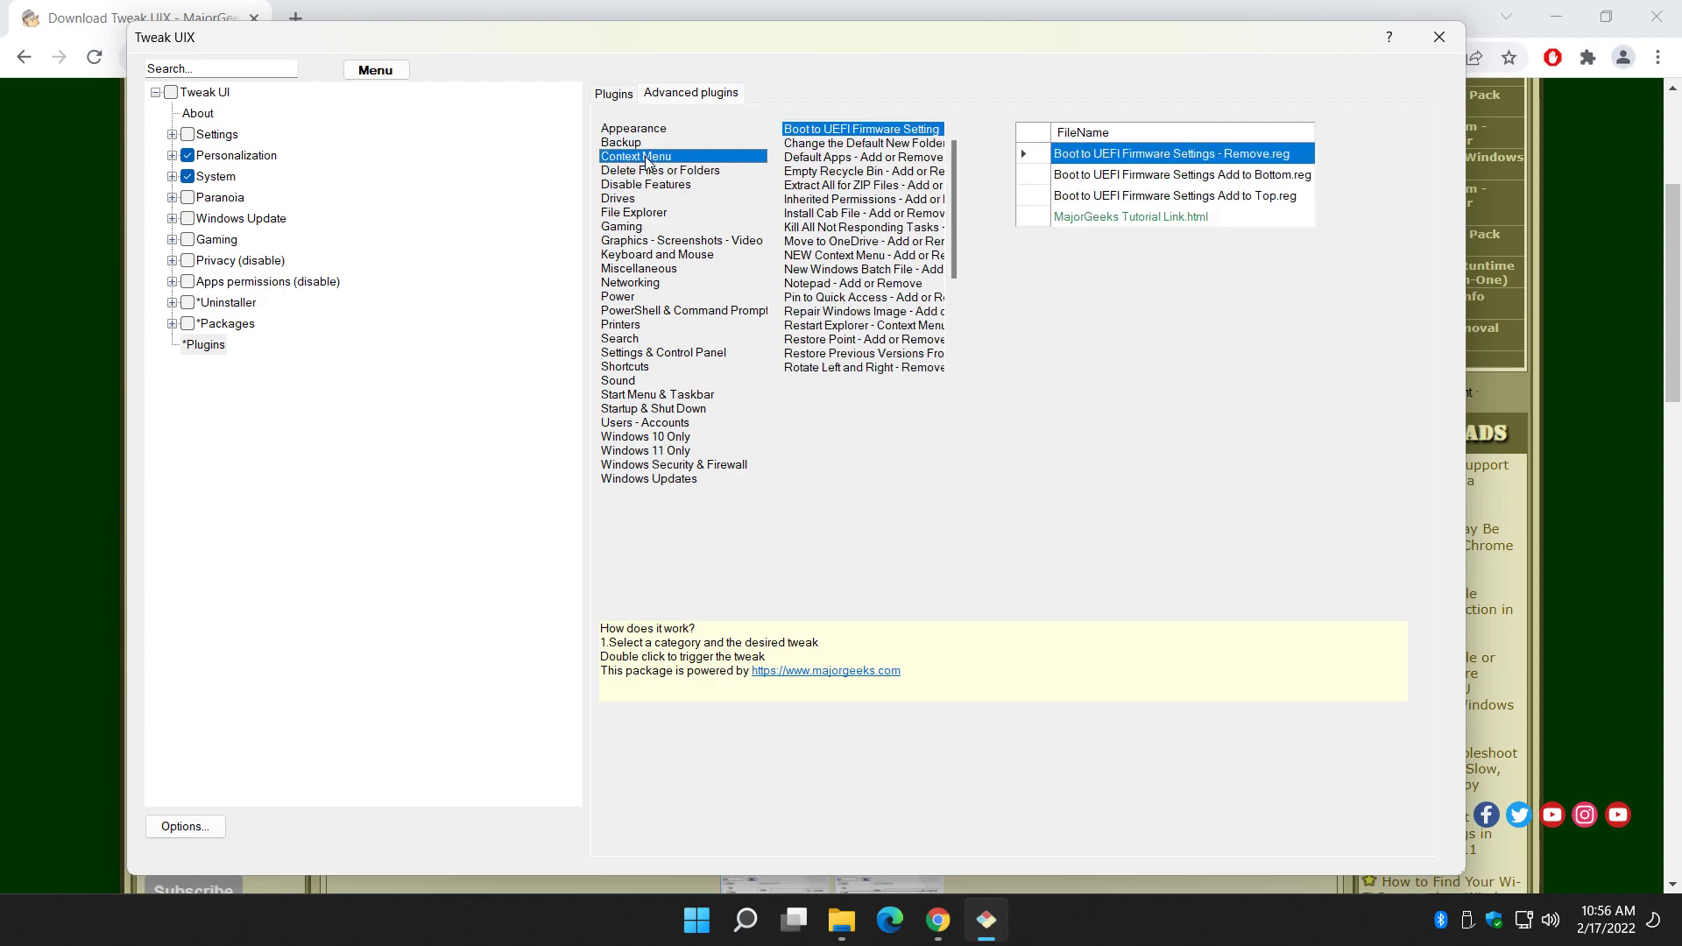
pyautogui.scroll(-5, 823, 229)
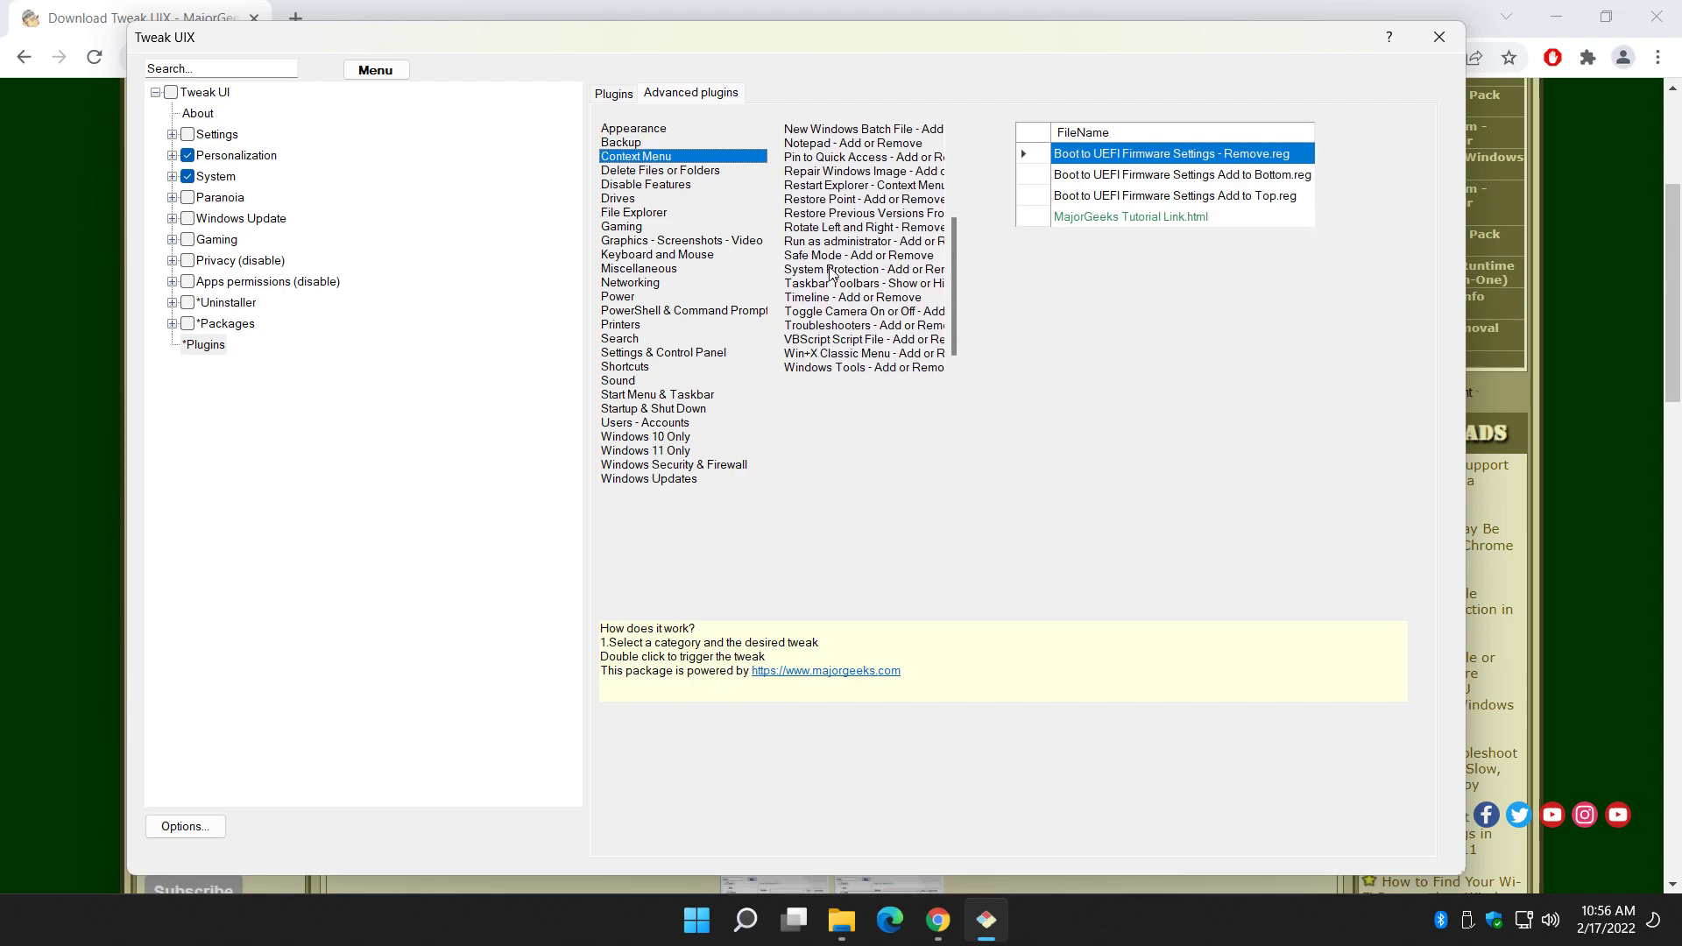
pyautogui.click(639, 296)
pyautogui.click(639, 282)
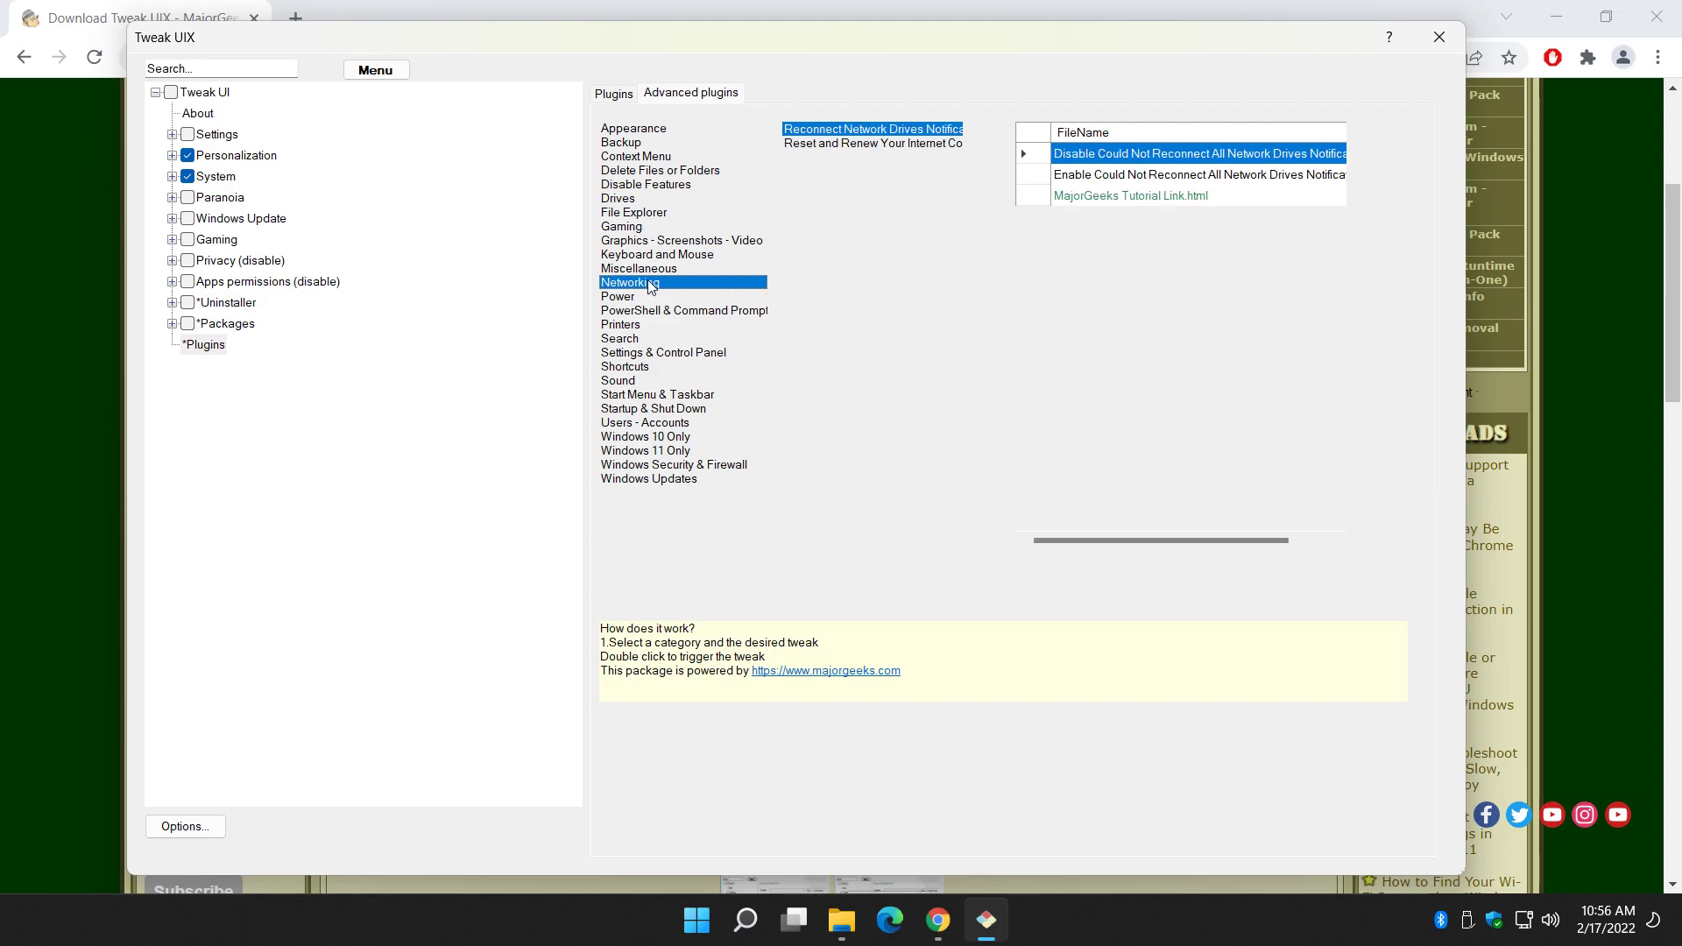
# Close Tweak UIX, minimize Chrome, and close the tweakuix folder window
pyautogui.click(1447, 28)
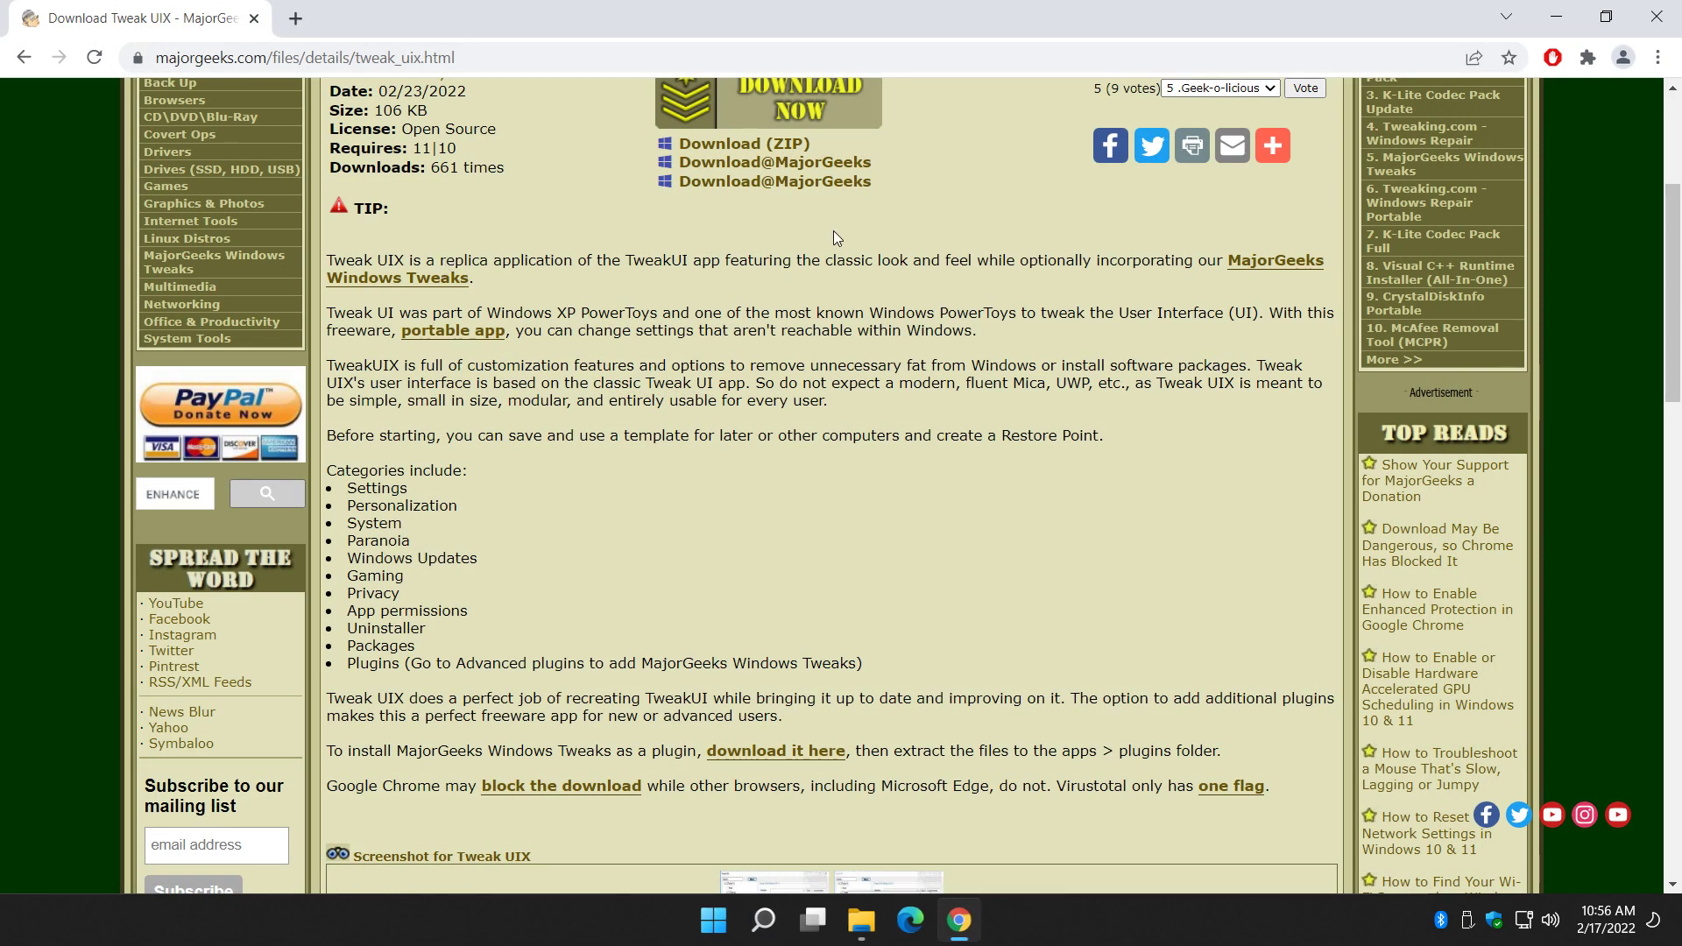
pyautogui.scroll(5, 669, 328)
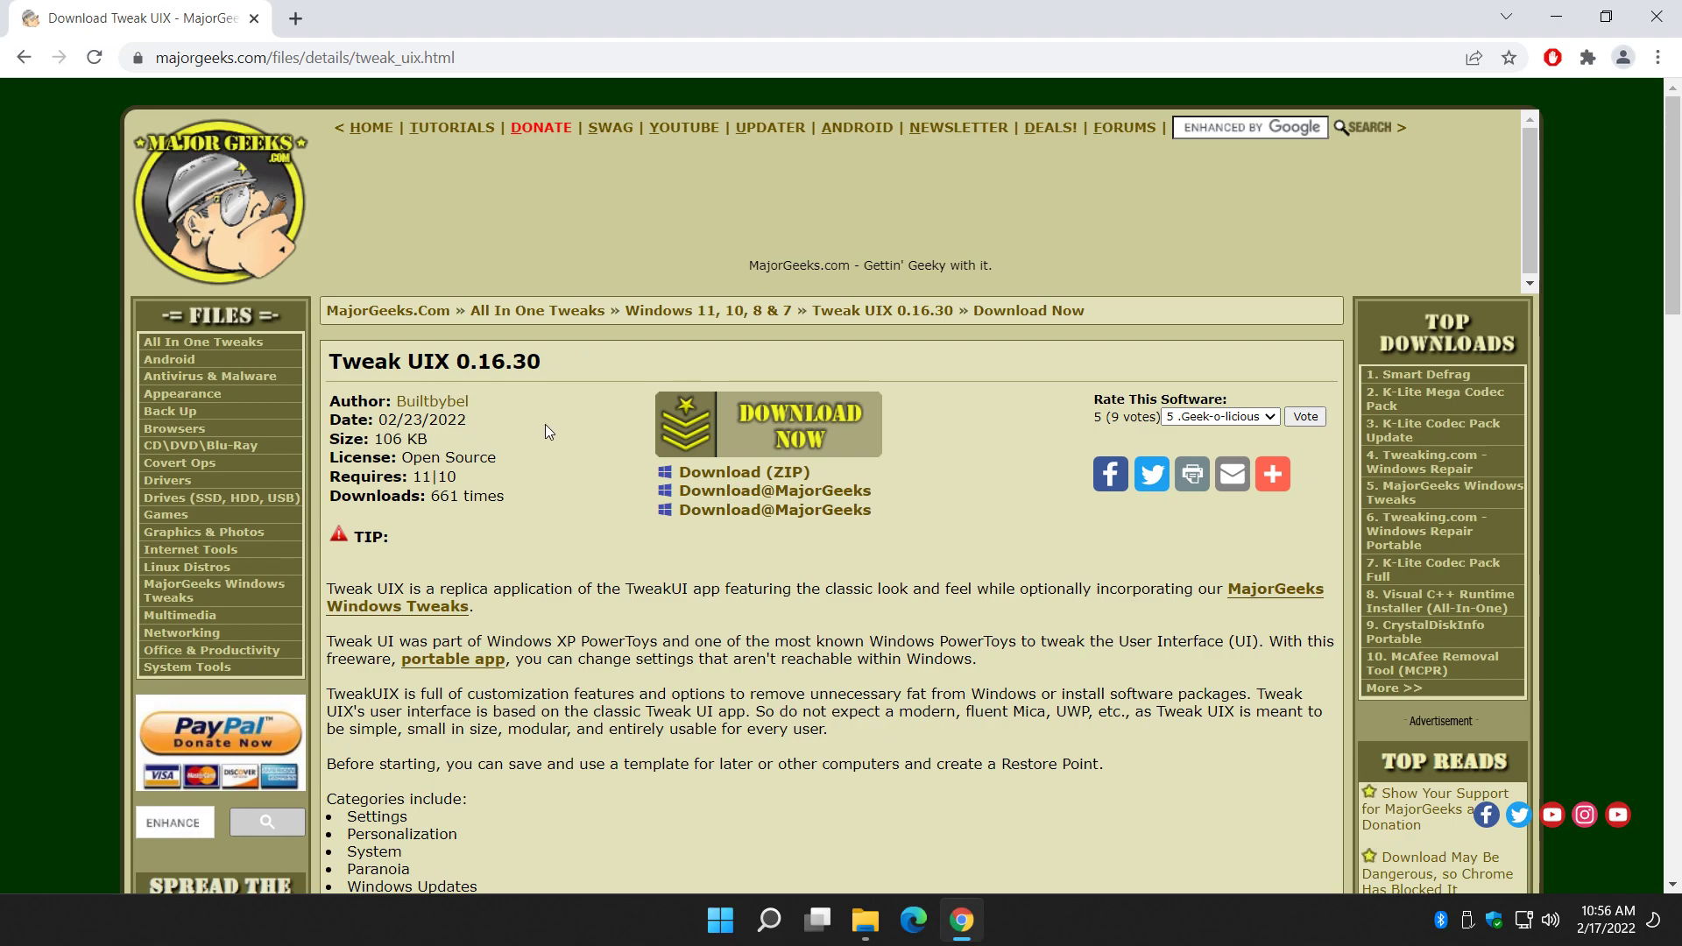
pyautogui.click(1556, 16)
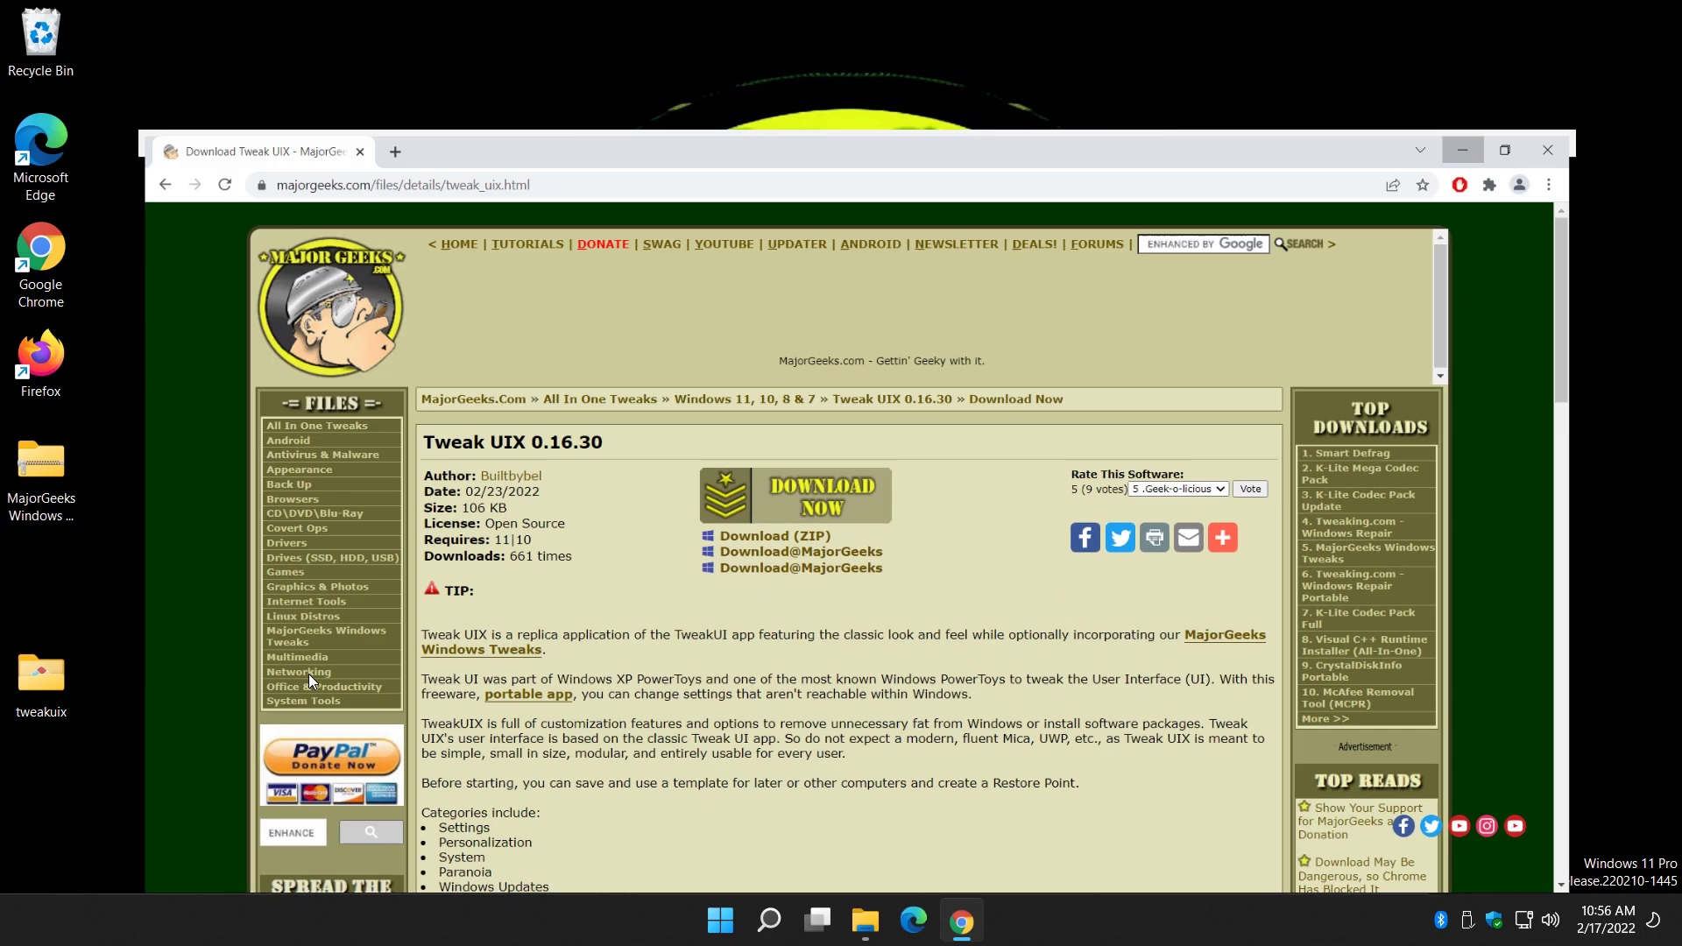
pyautogui.click(1170, 234)
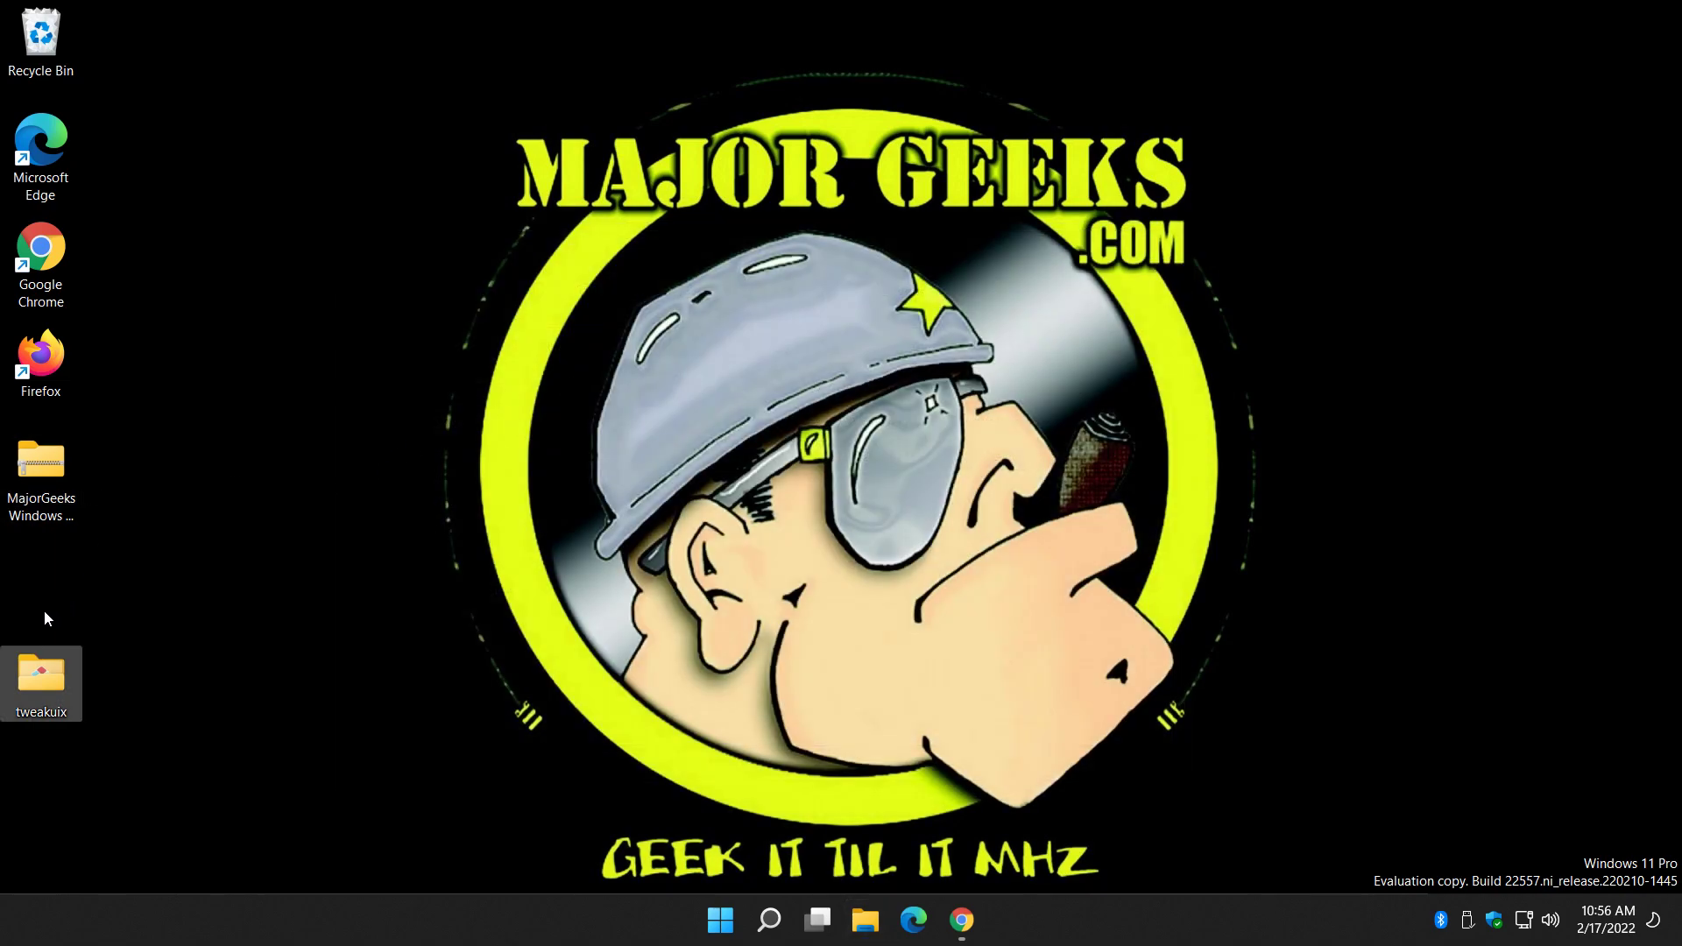
# Delete the MajorGeeks zip, then recycle the tweakuix folder's 45 items (398 KB)
pyautogui.click(40, 455)
pyautogui.press('Delete')
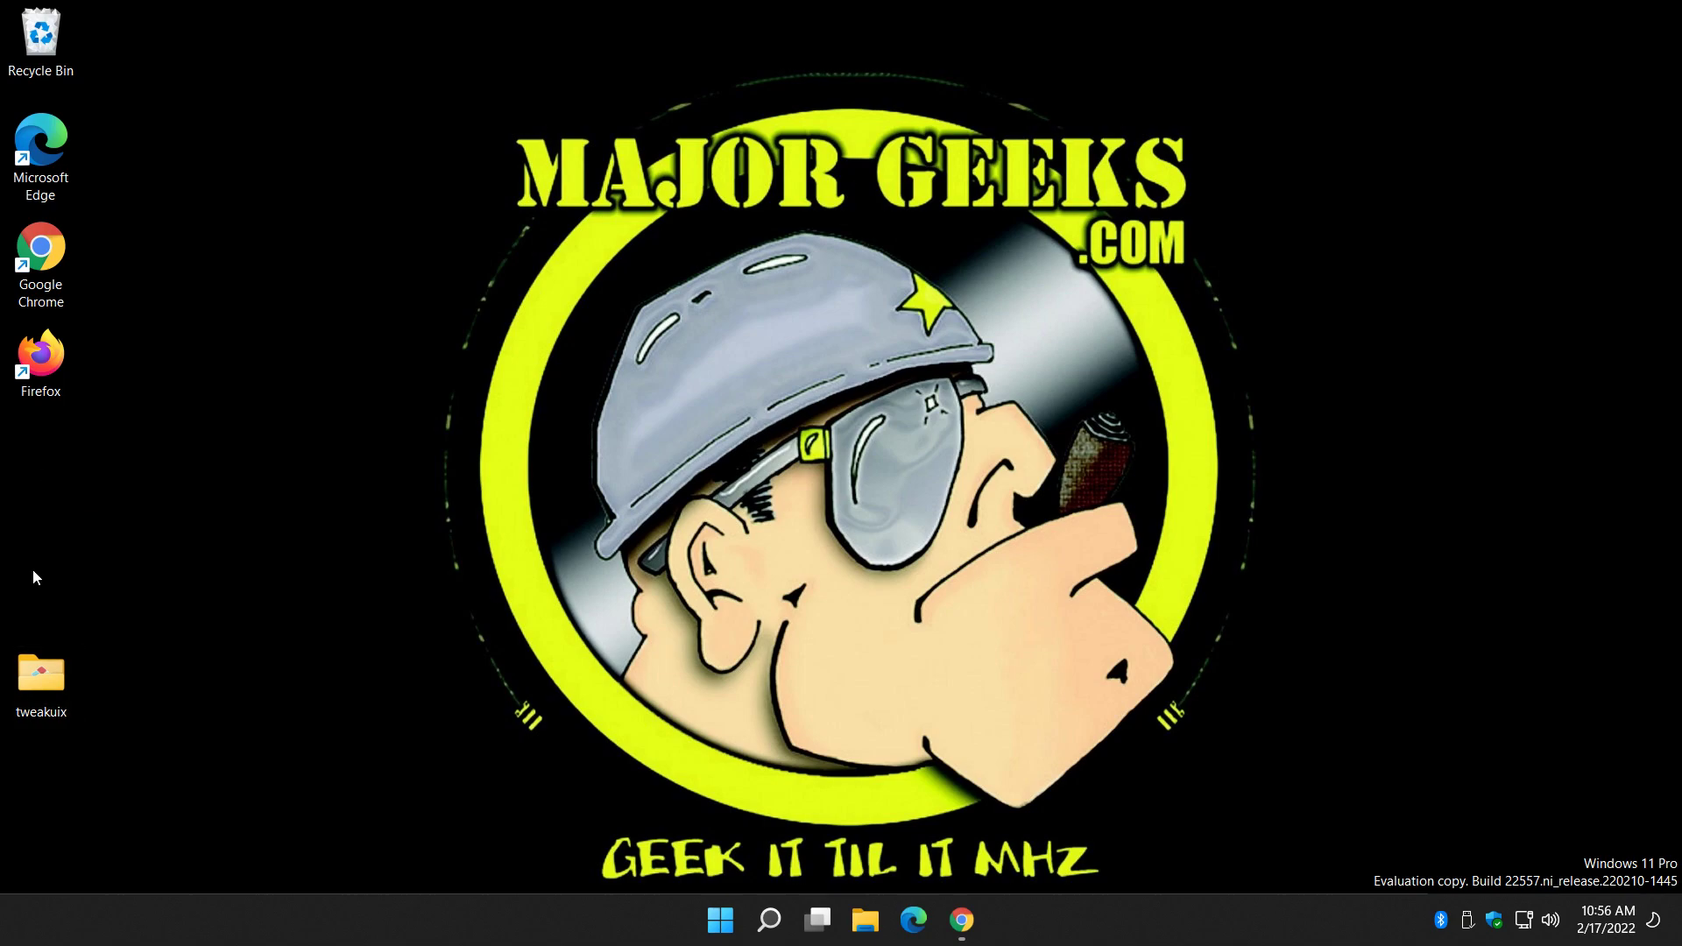
pyautogui.click(45, 677)
pyautogui.press('Delete')
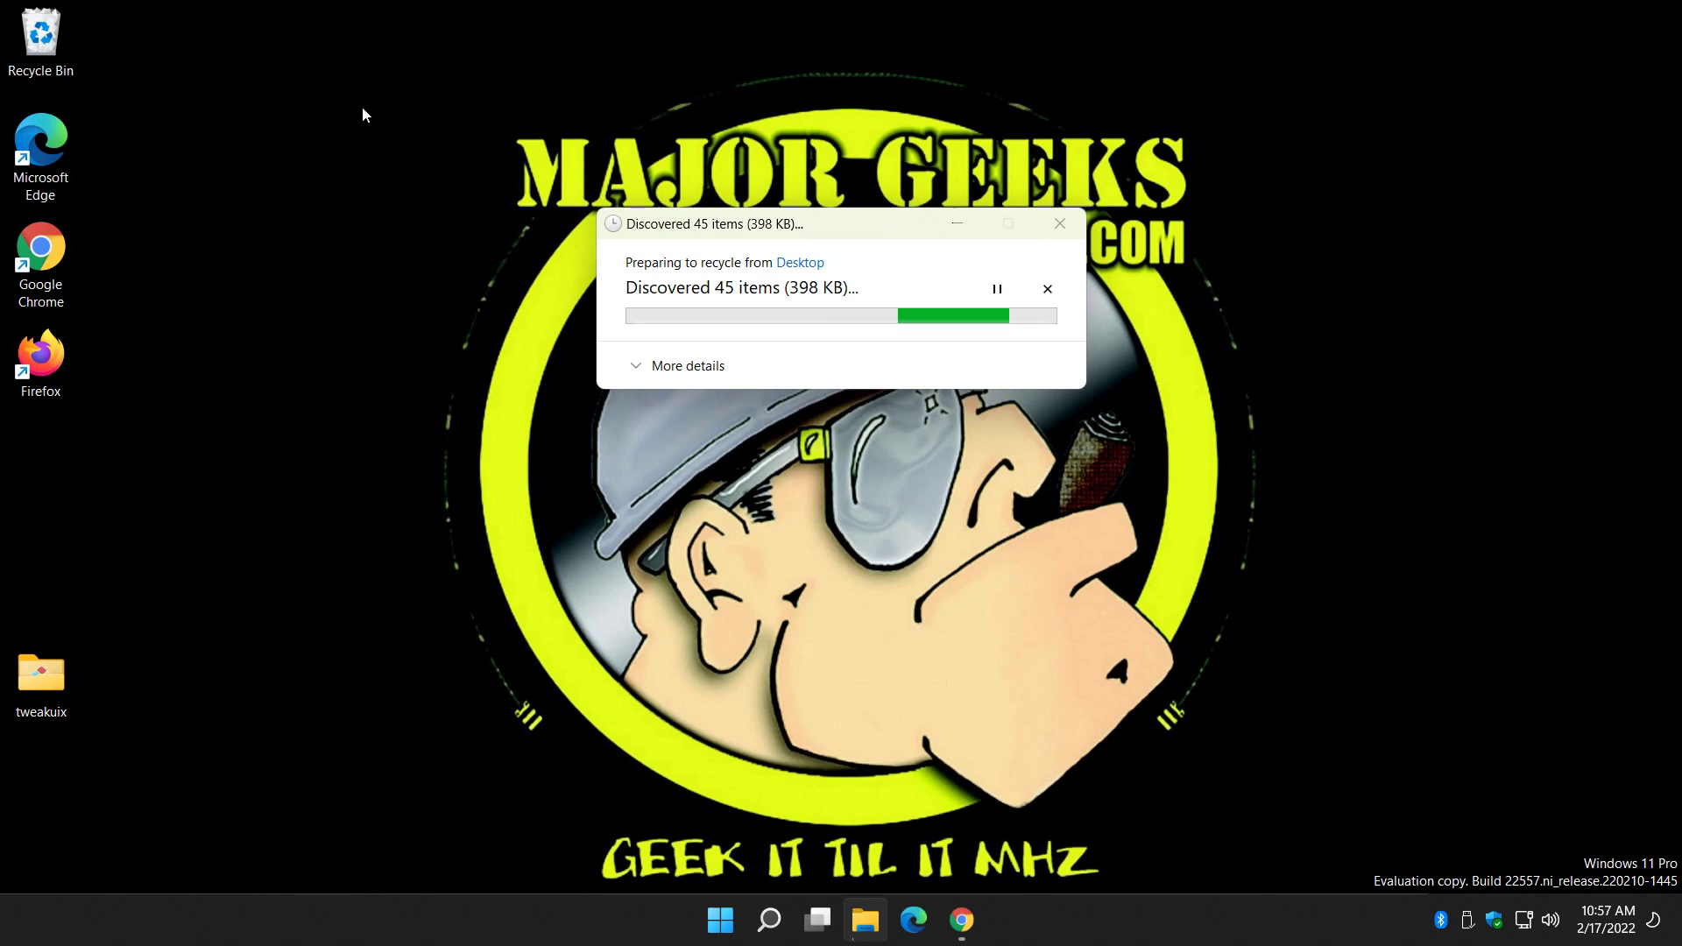
# Restore Chrome showing the MajorGeeks Tweak UIX 0.16.30 download page over the desktop
pyautogui.click(961, 922)
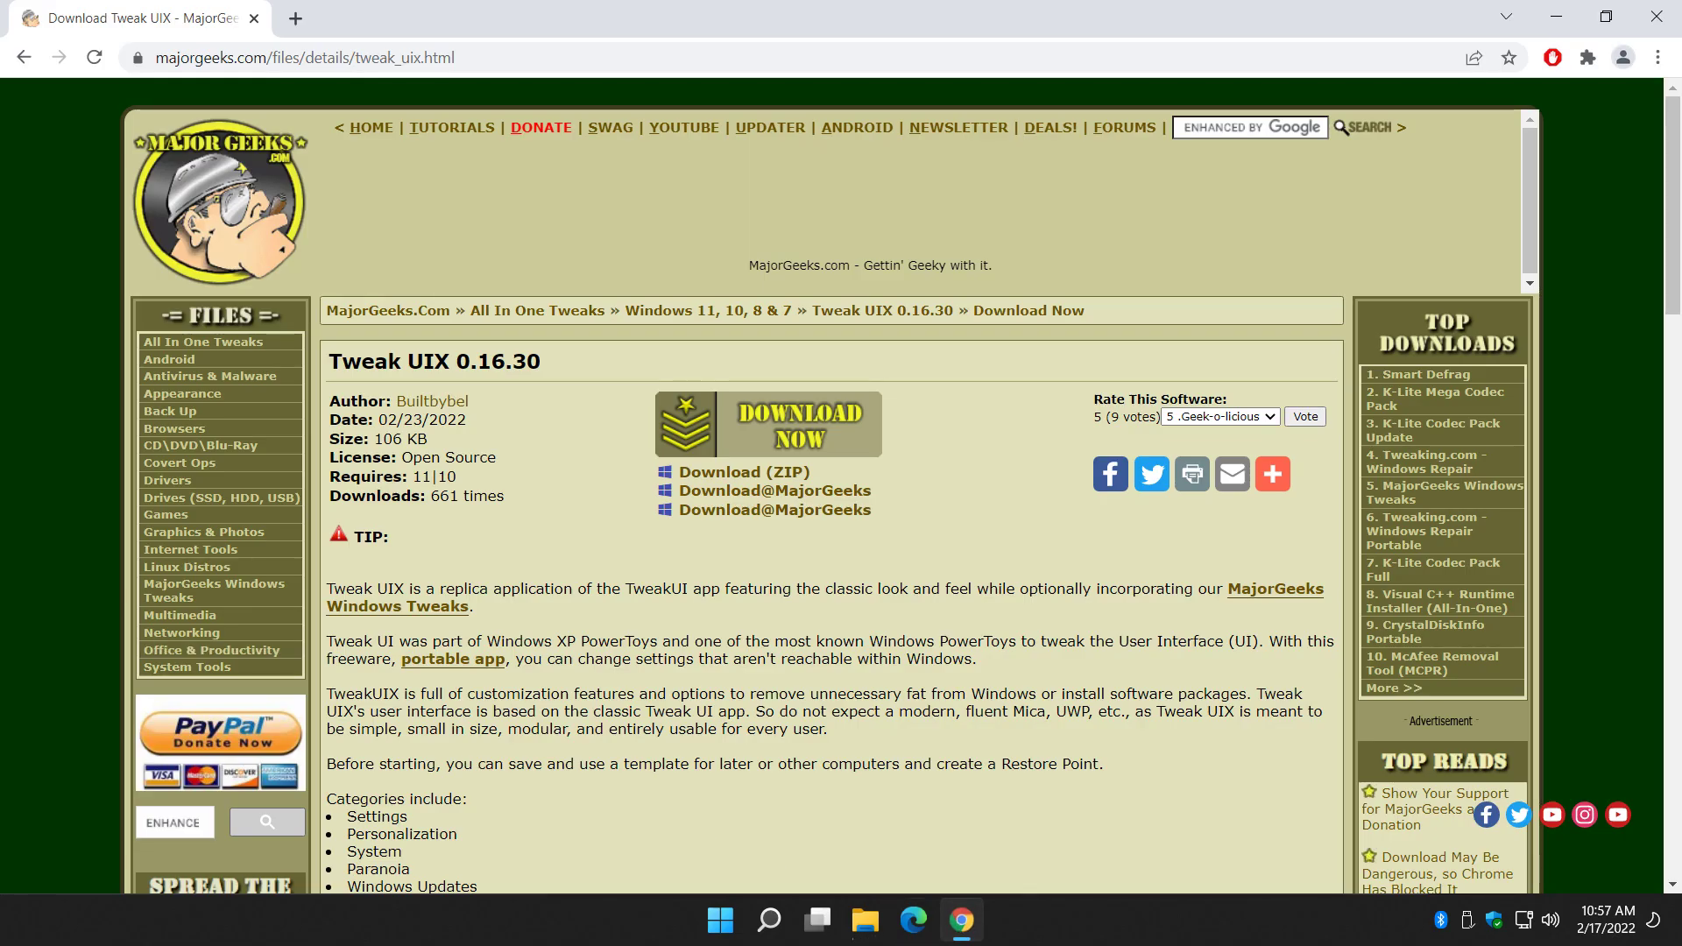